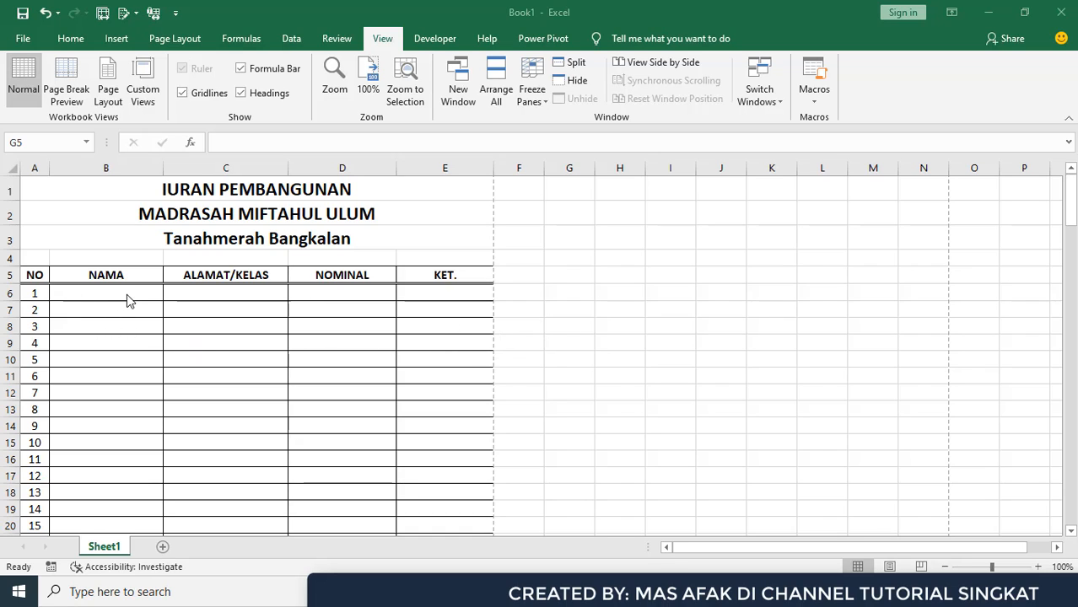
Examine the finished dues table on Sheet1, from its title and header rows down to the last numbered row.
click(187, 296)
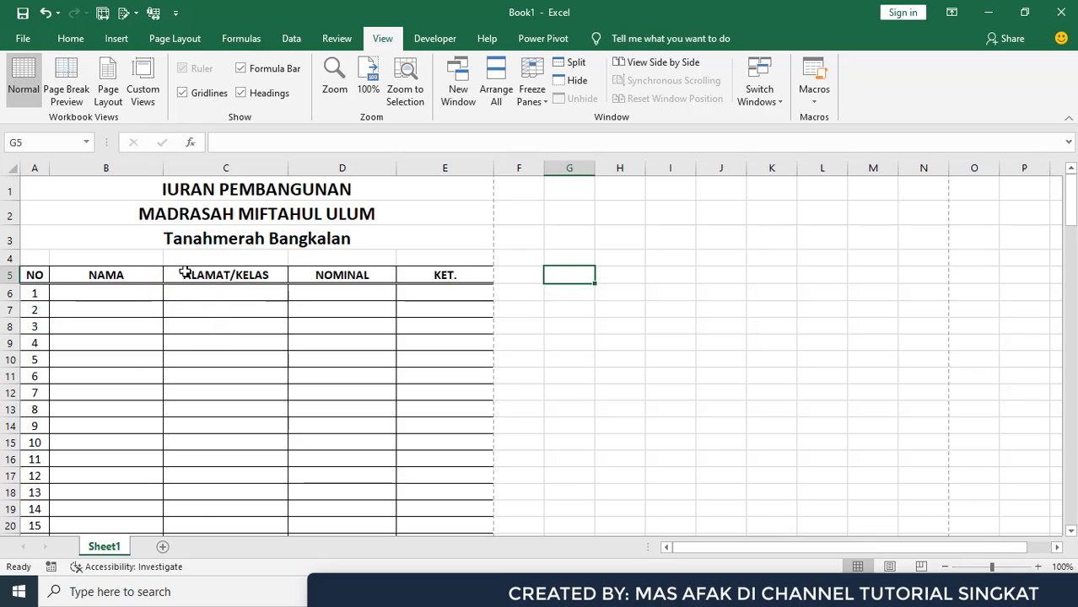
scroll(194, 336, down, 20)
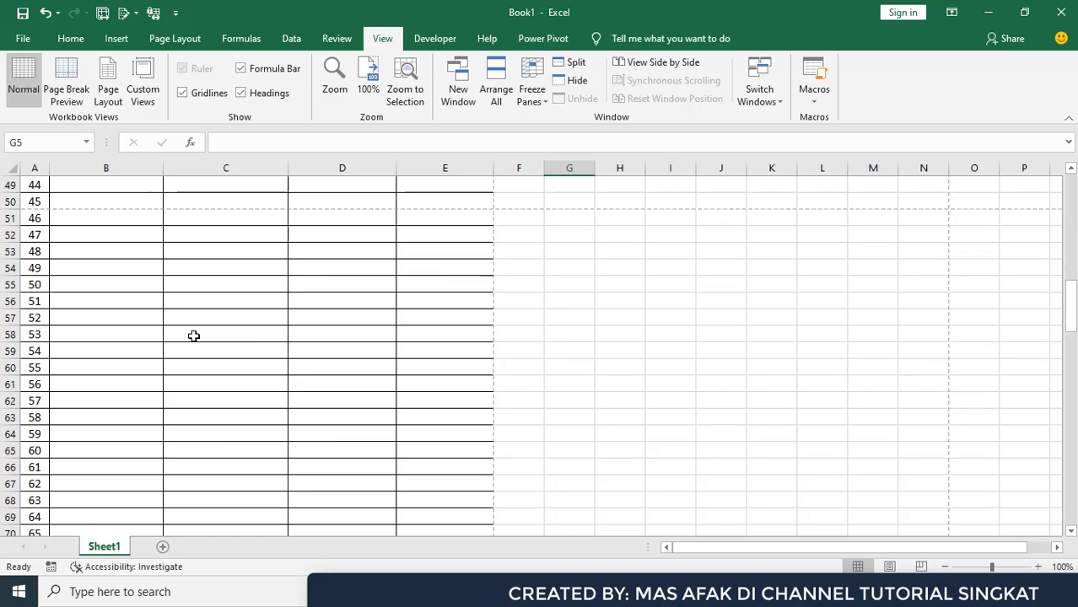
scroll(193, 336, down, 20)
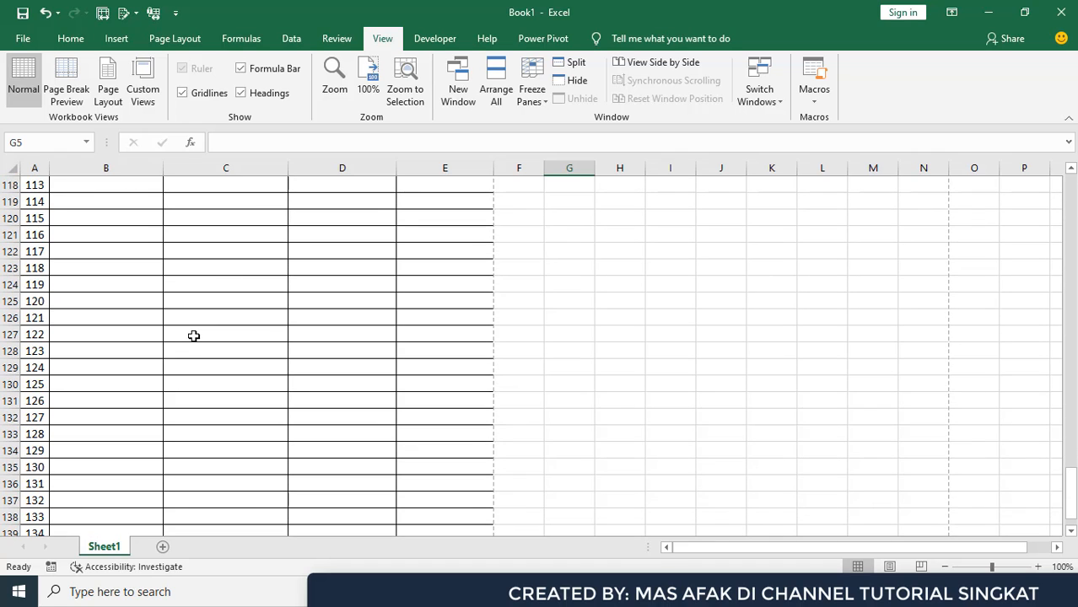
scroll(195, 339, up, 20)
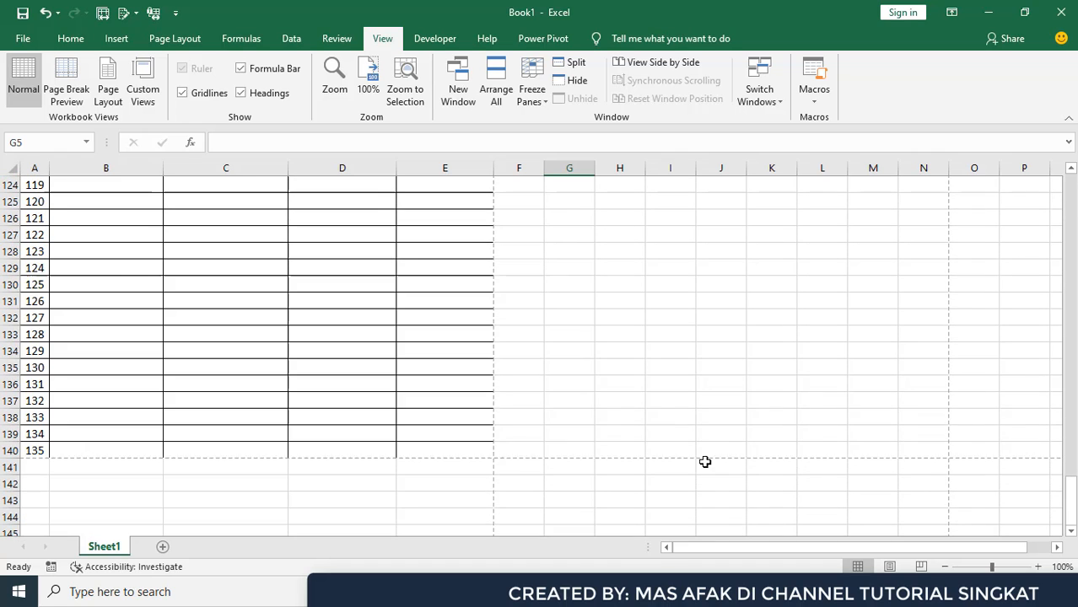
scroll(253, 415, up, 20)
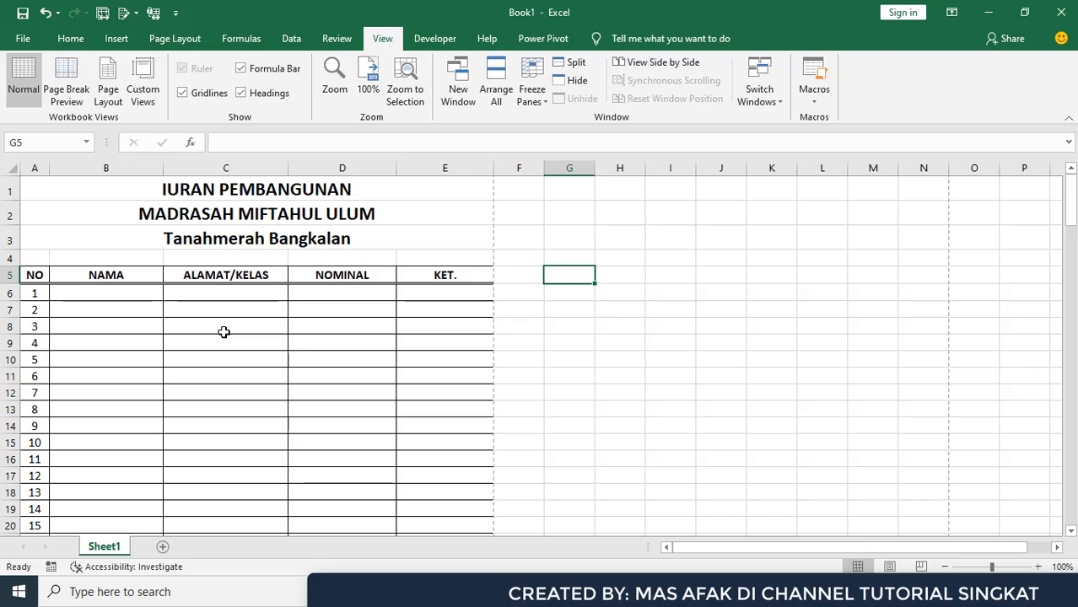
drag(198, 189, 223, 277)
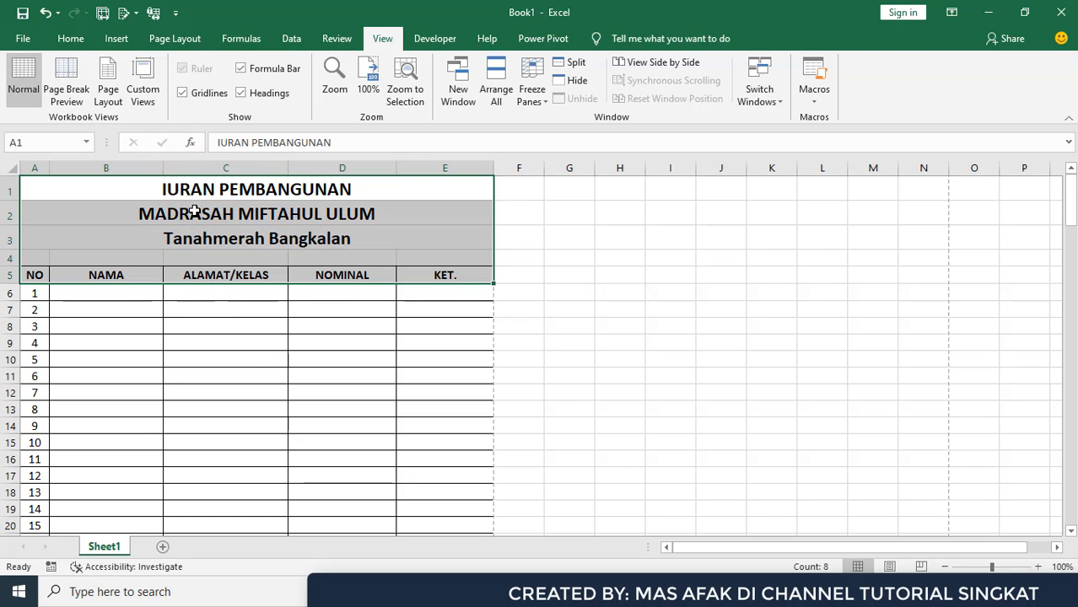
drag(206, 185, 203, 277)
scroll(272, 344, down, 2)
scroll(272, 343, down, 13)
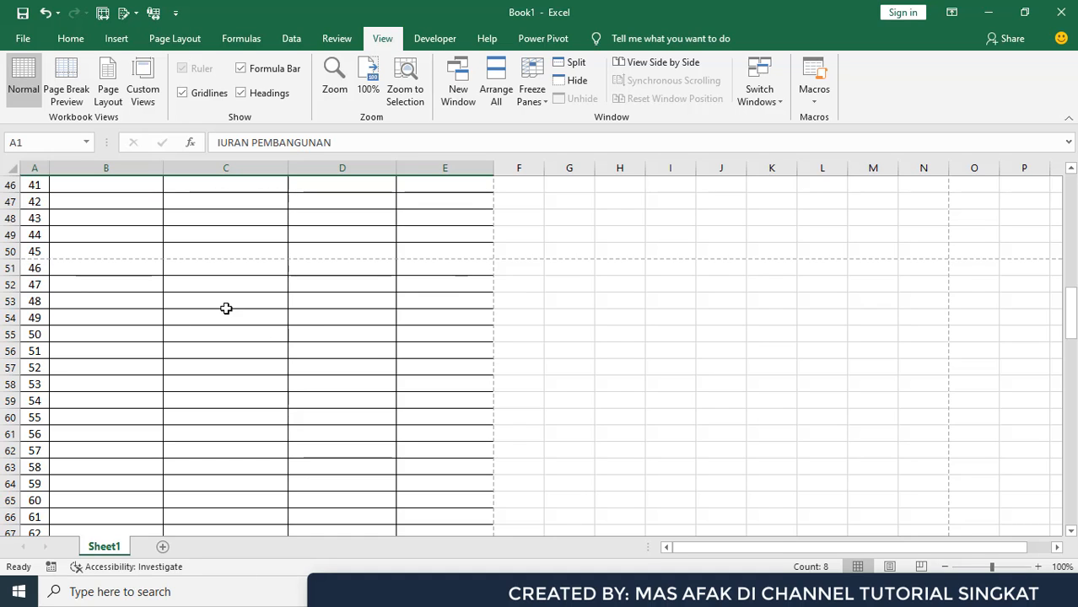
scroll(379, 355, up, 15)
click(564, 314)
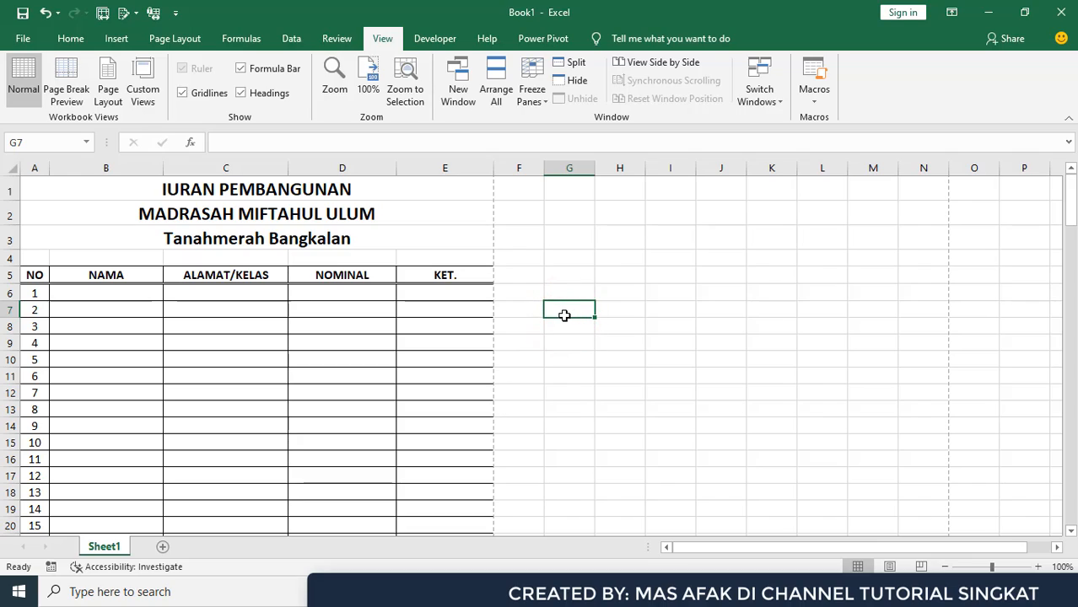
Review all pages in the print preview, checking the title, table header and signature footer on each, and return to the worksheet.
key(ctrl+p)
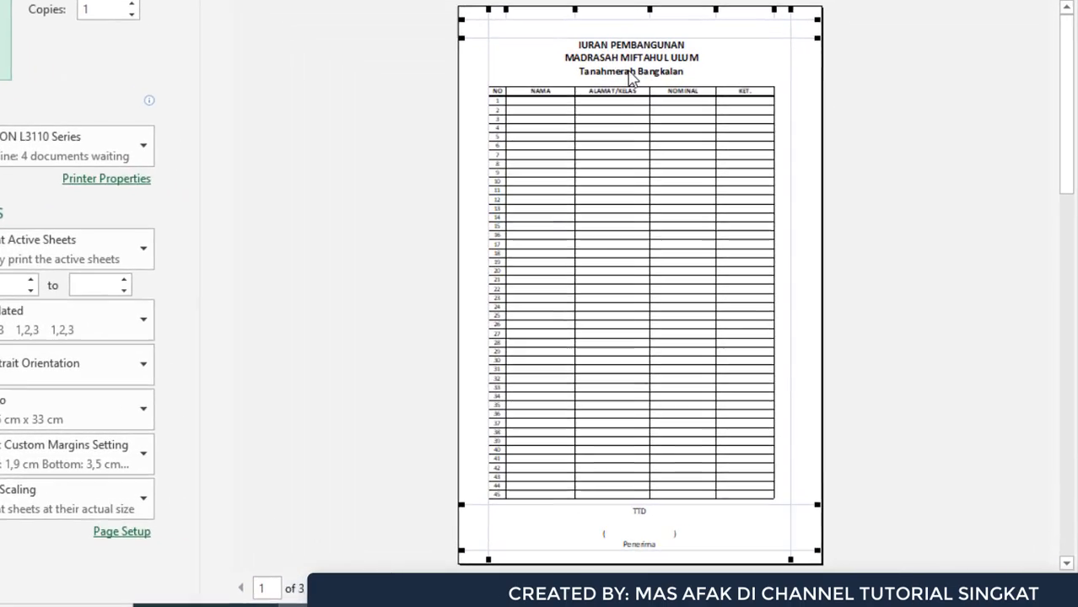
click(317, 591)
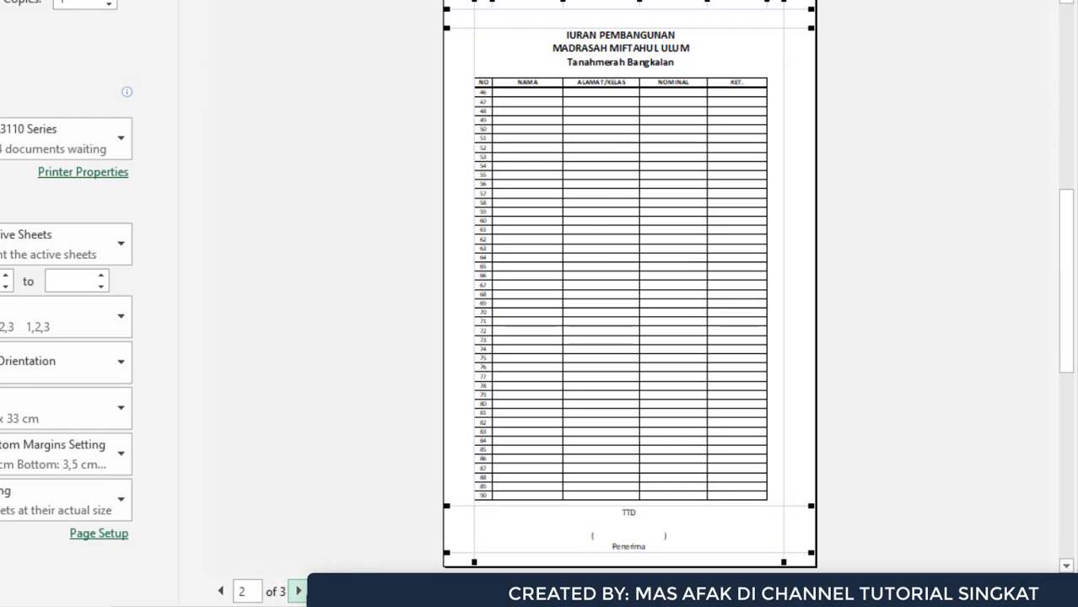
click(301, 592)
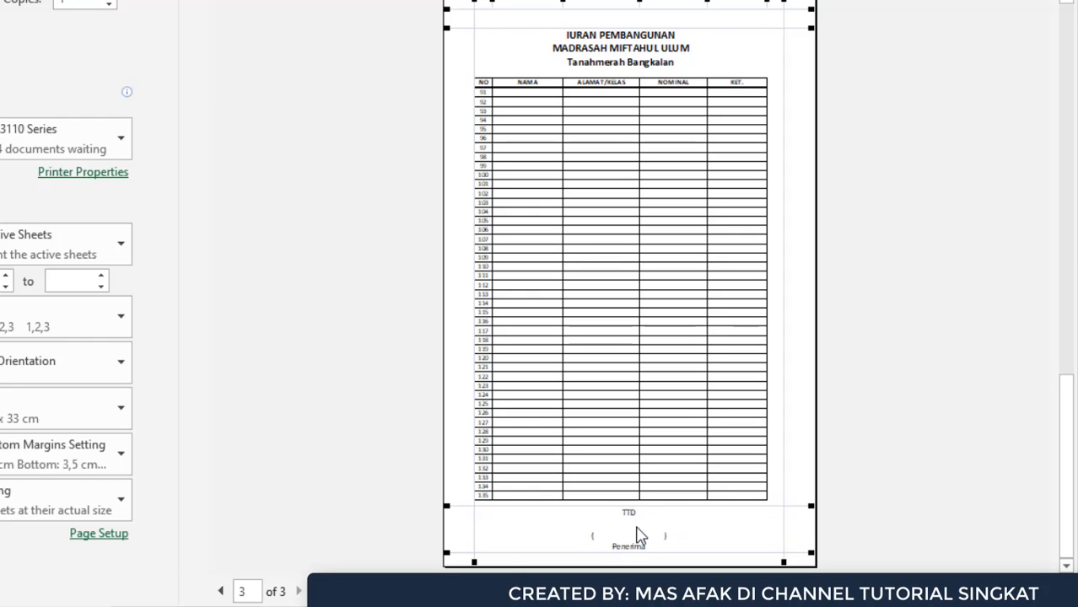
click(220, 591)
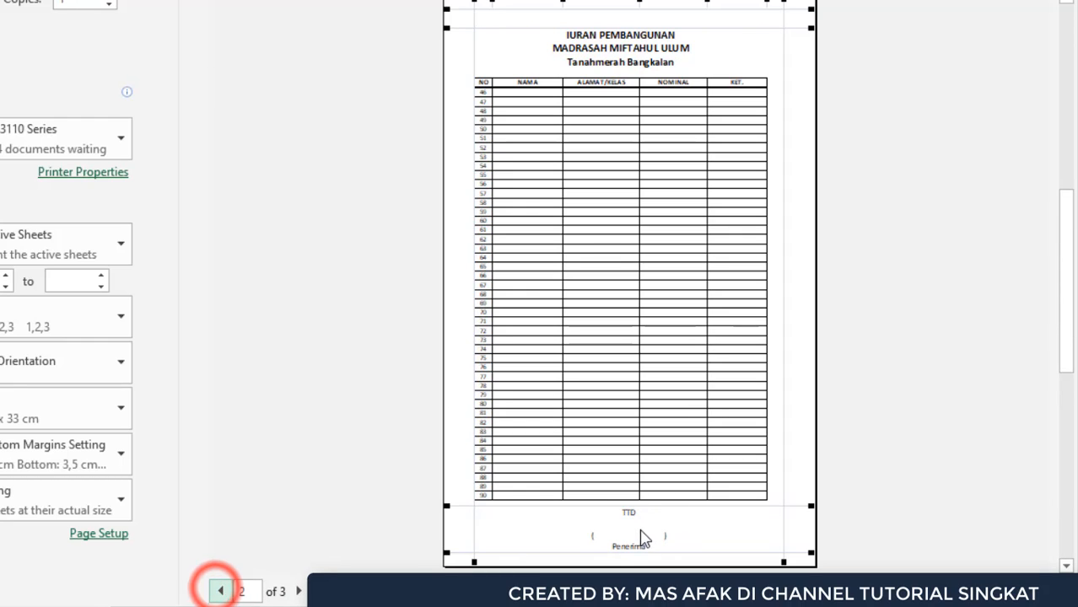
click(219, 592)
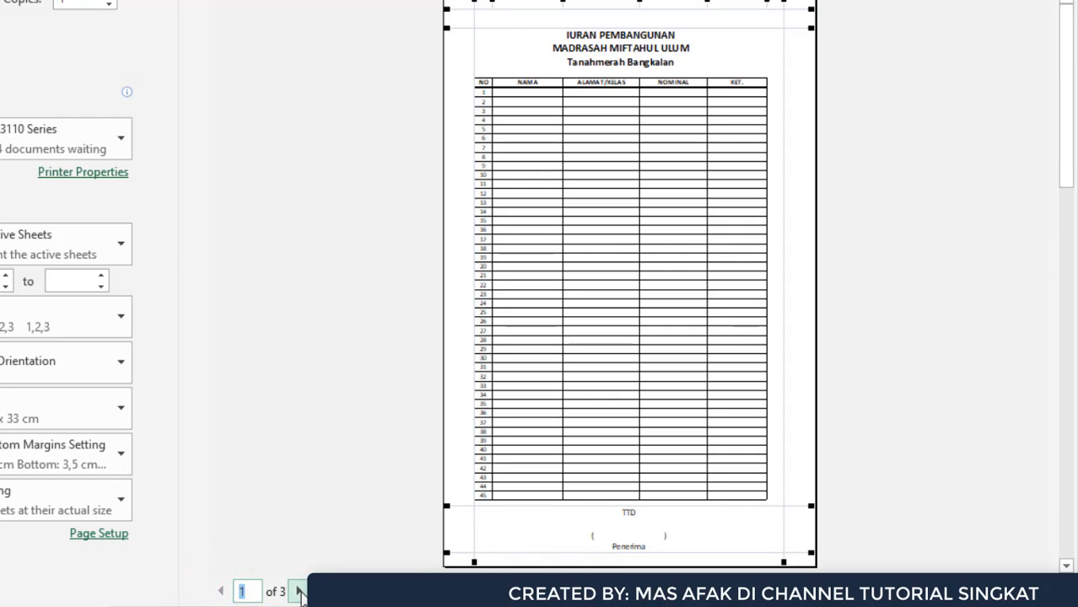
click(299, 592)
click(300, 592)
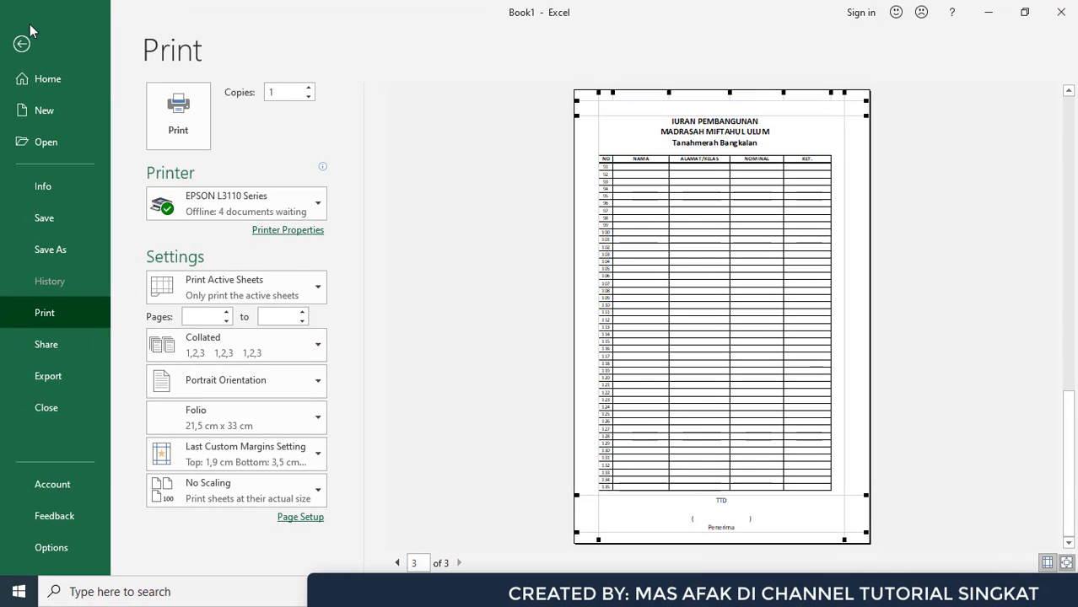
click(21, 42)
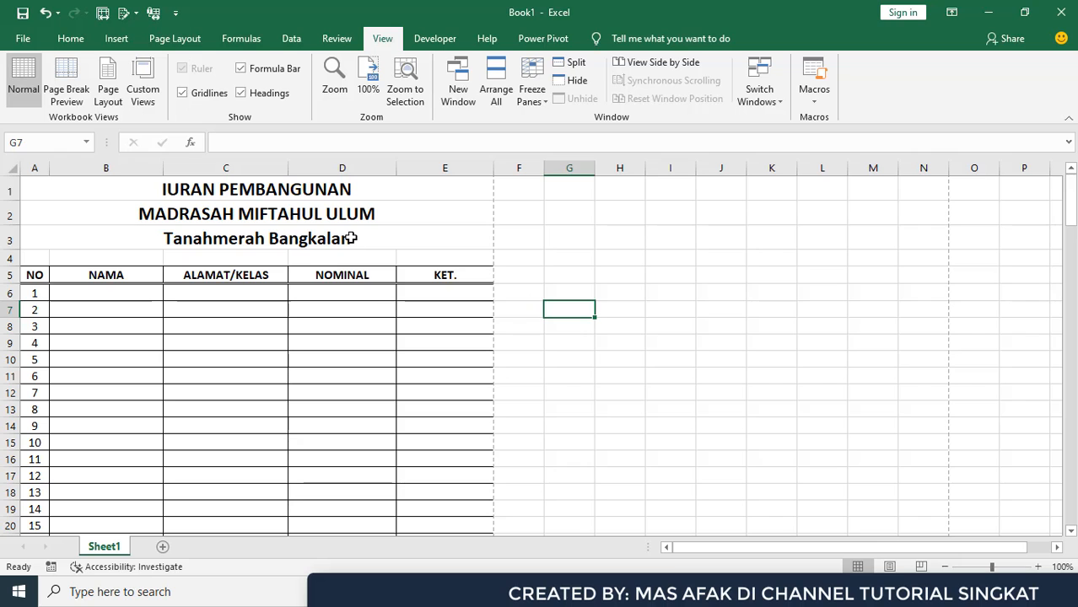
Add a new blank worksheet after Sheet1 and make it the active sheet.
scroll(385, 293, down, 20)
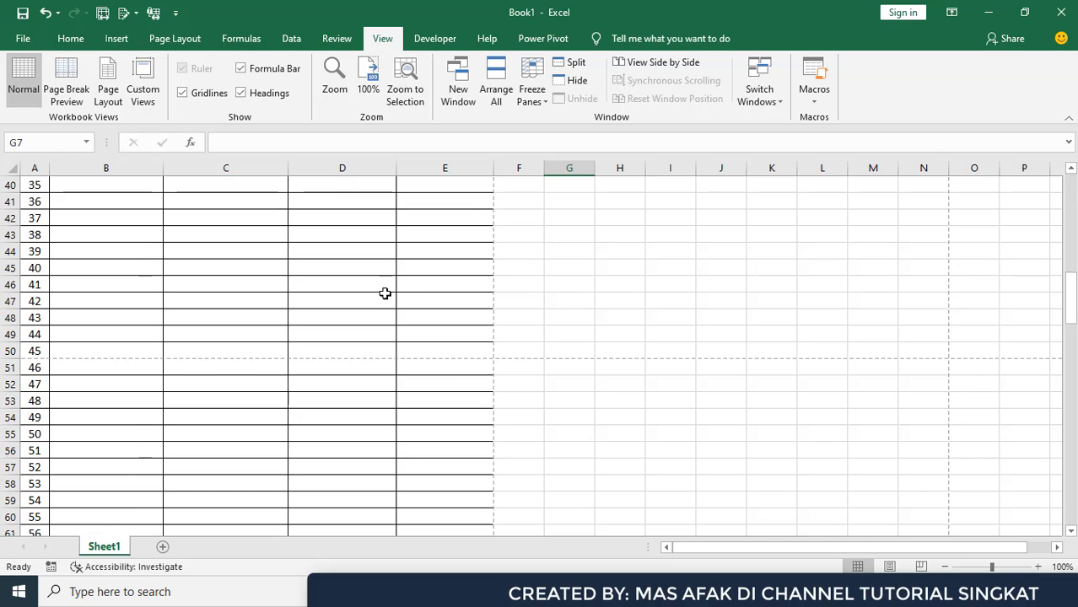
scroll(385, 293, down, 10)
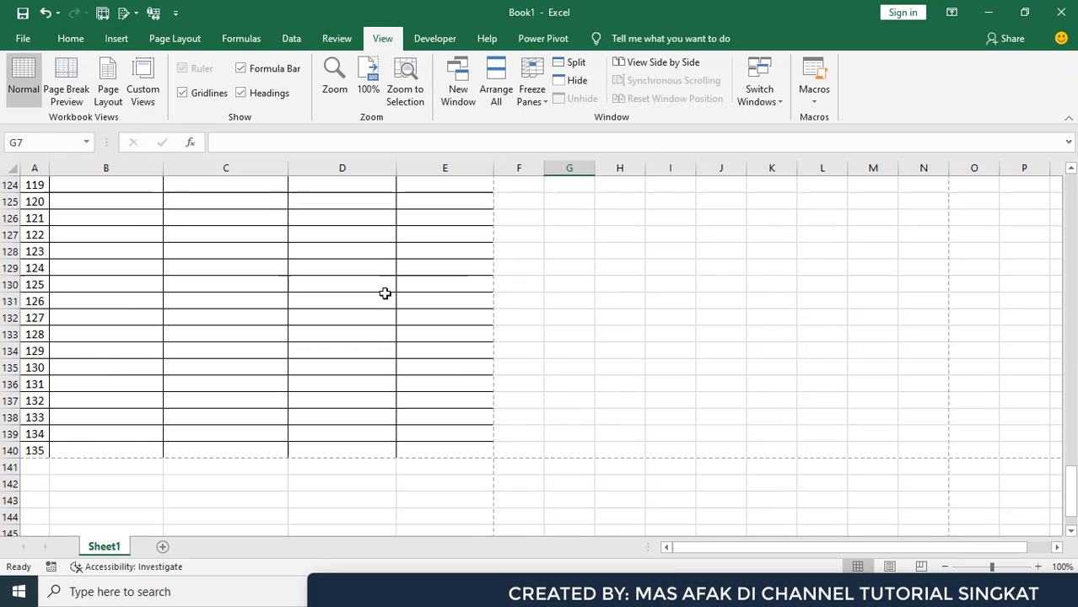
scroll(386, 292, up, 13)
scroll(385, 292, up, 20)
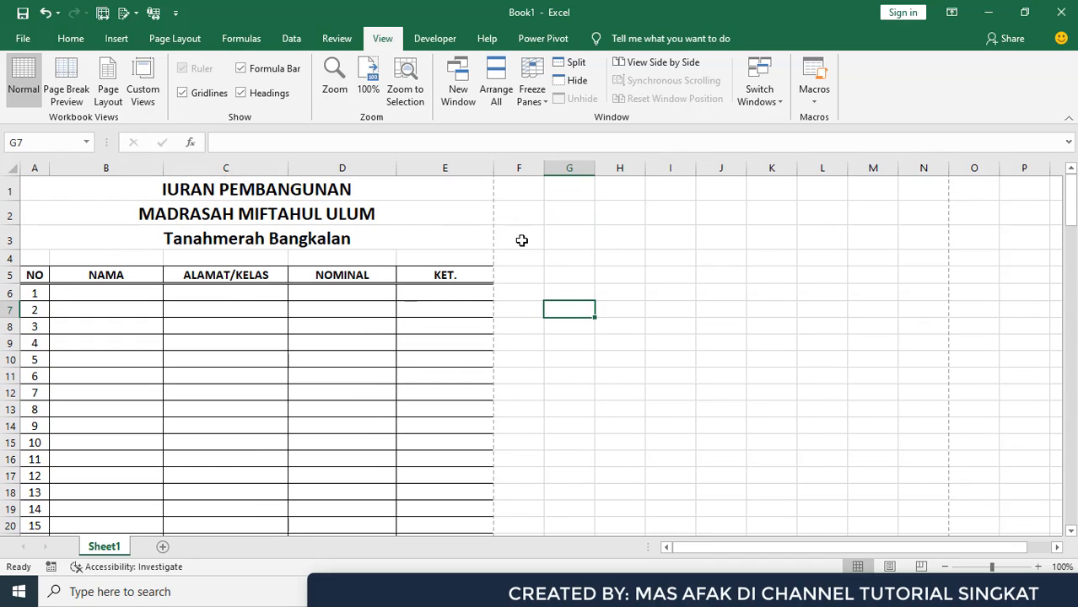
click(163, 547)
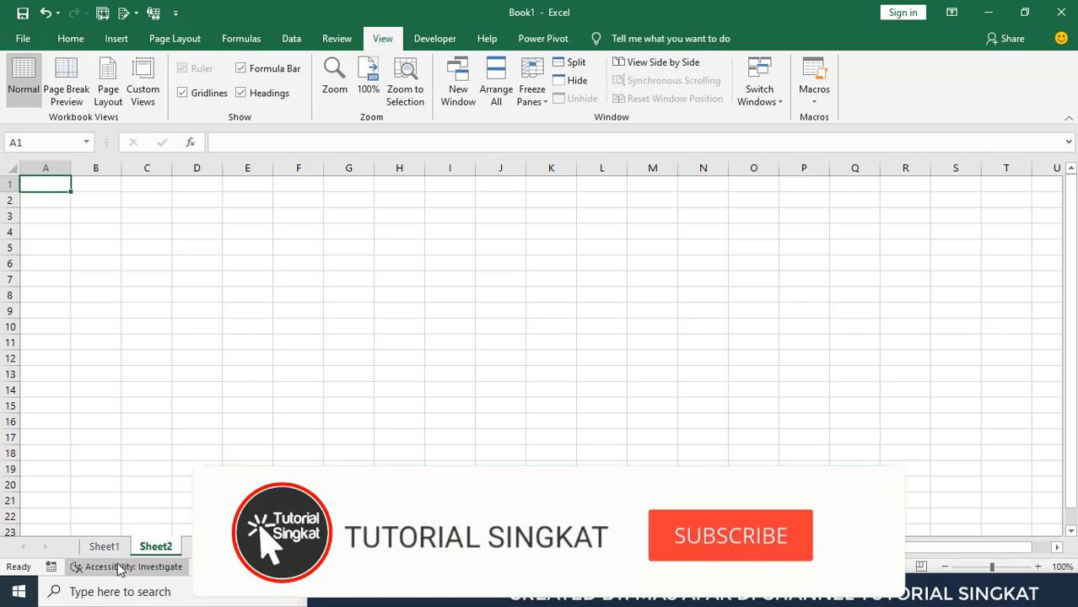
click(104, 548)
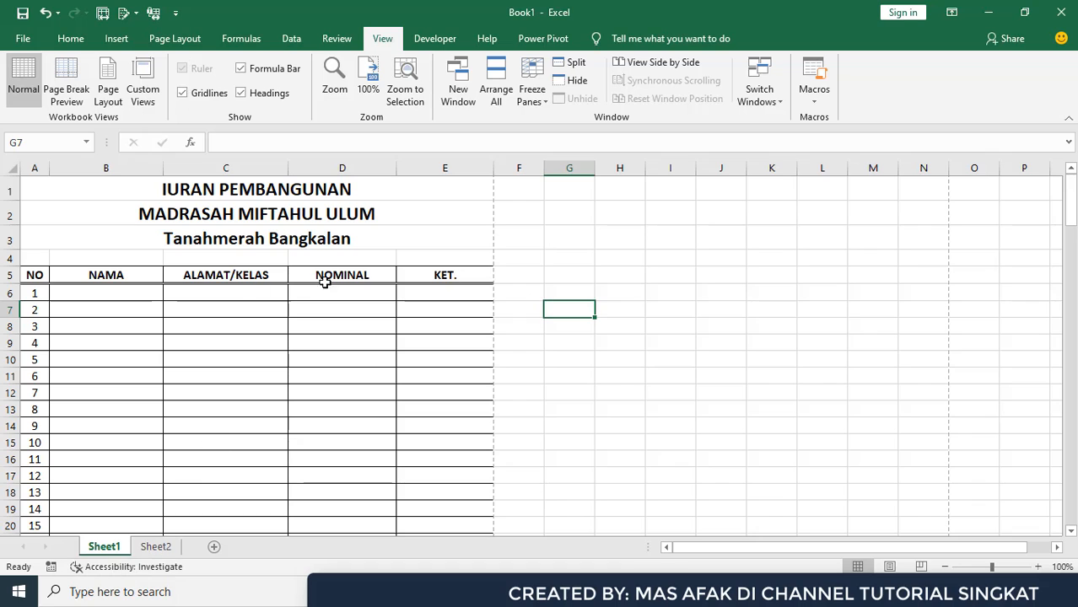
click(155, 548)
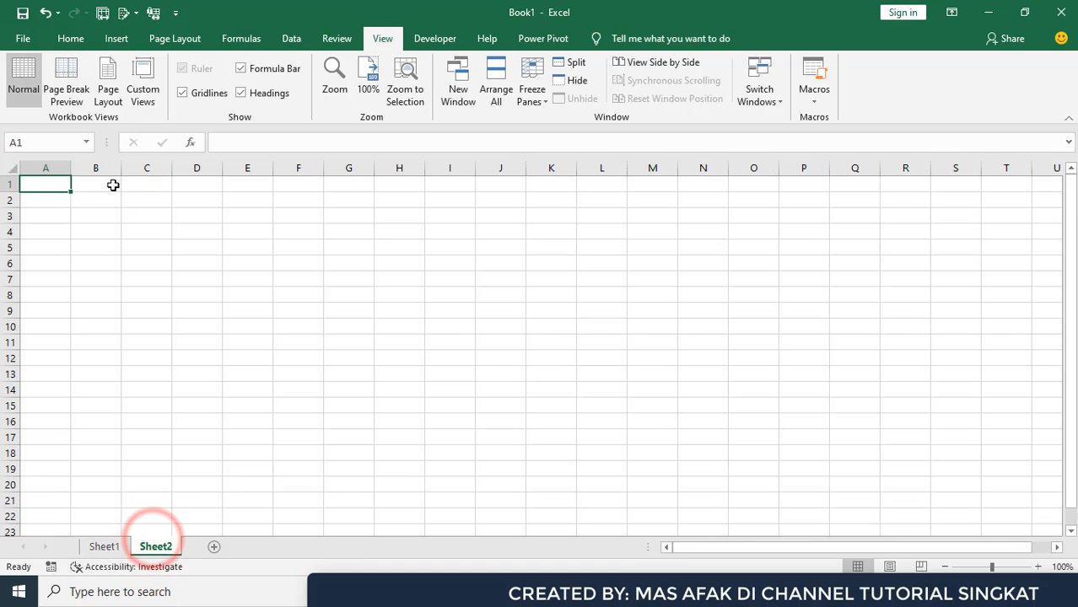
Enter the title IURAN PEMBANGUNAN in cell A1 of the new sheet.
text(IURAN MADRAS)
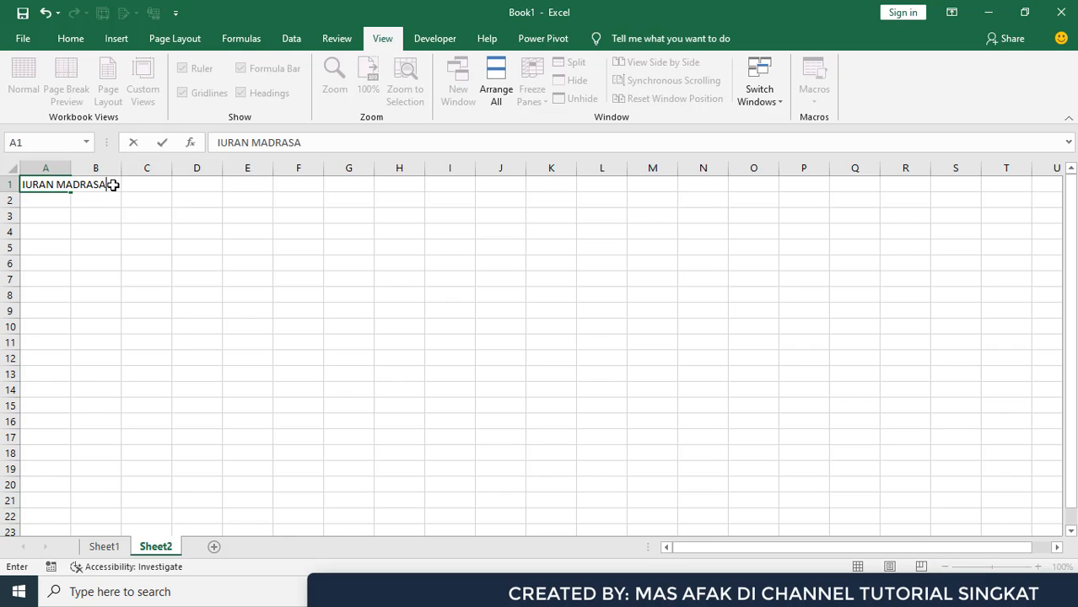
text(A)
key(BackSpace)
key(BackSpace)
key(BackSpace)
key(BackSpace)
key(BackSpace)
key(BackSpace)
key(BackSpace)
text(PEMBANGUNAN)
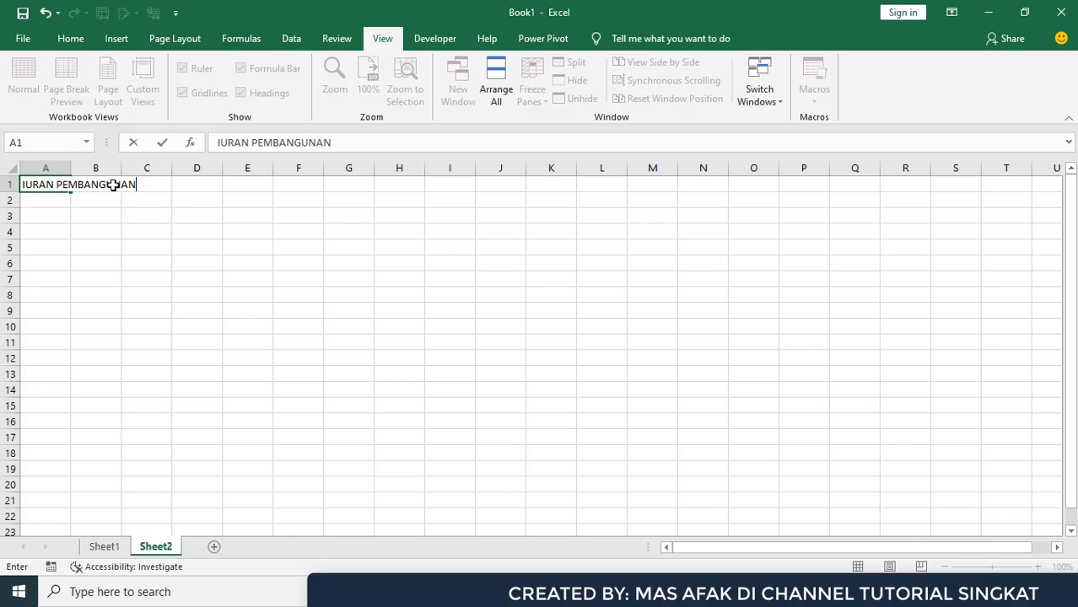
key(Return)
Enter MADRASAH MIFTAHUL ULUM in cell A2 and Tanahmerah Bangkalan in cell A3.
text(MADRASAH MIFTAHUL ULUM)
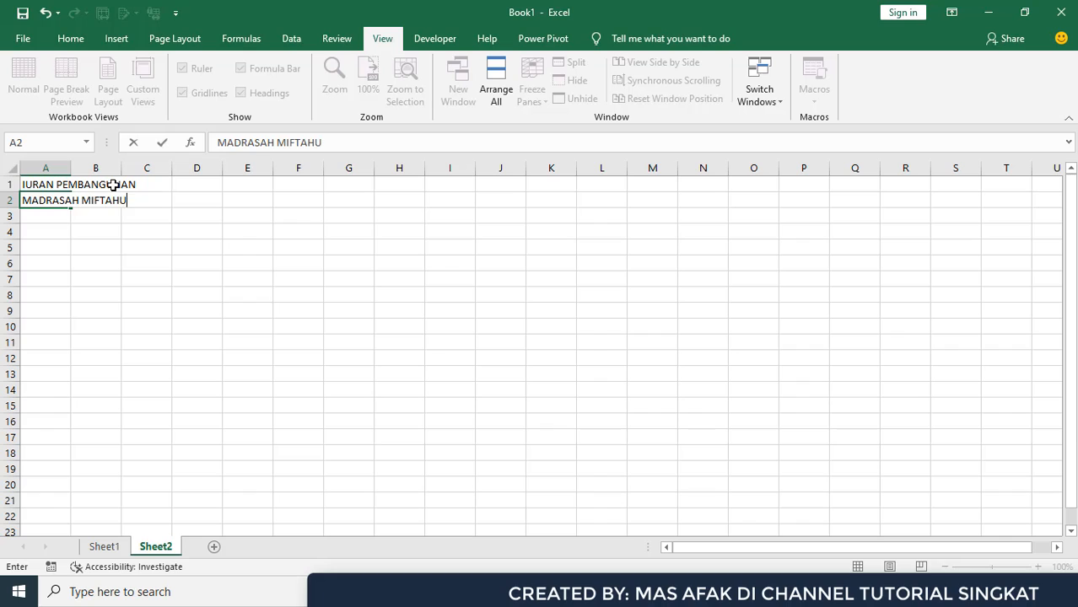
key(Return)
text(Tanahmerah )
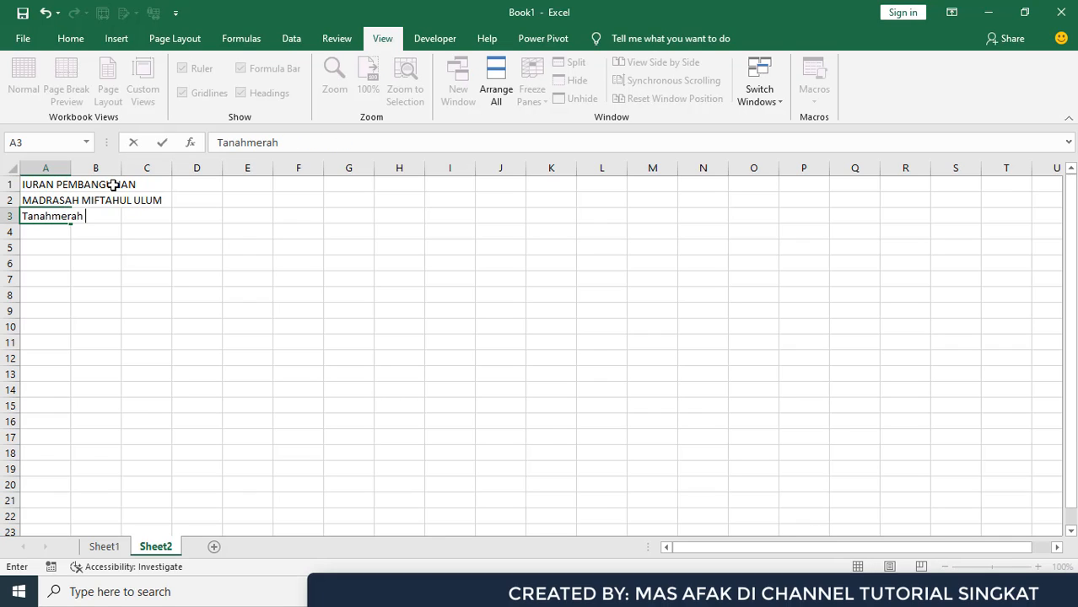
text(banangkalan)
key(Return)
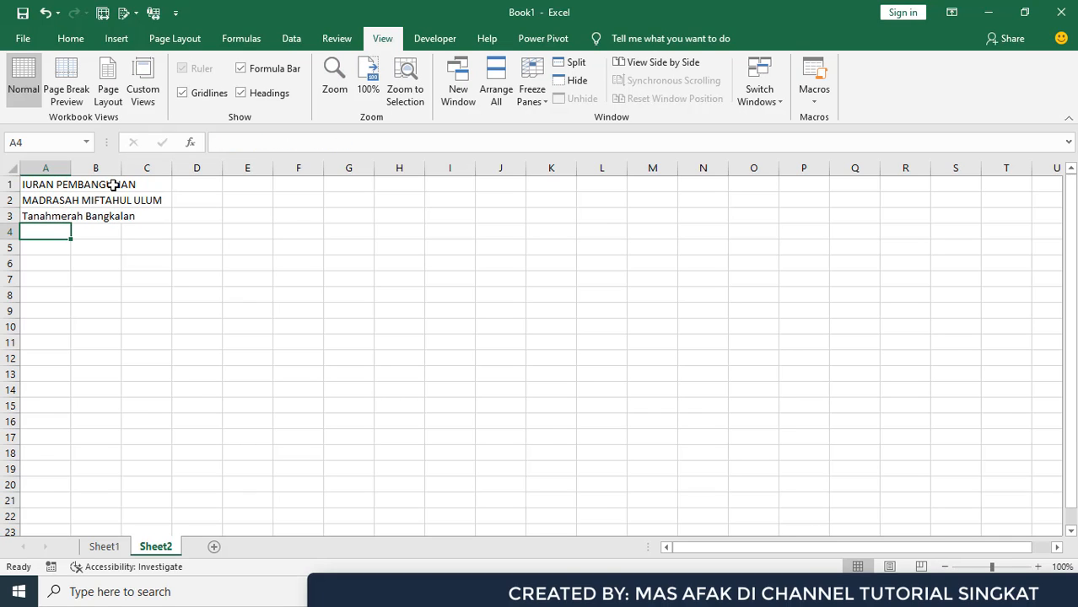
Enter the column headers NO, NAMA, ALAMAT/KELAS and KET. in cells A5 to D5.
key(Return)
text(N)
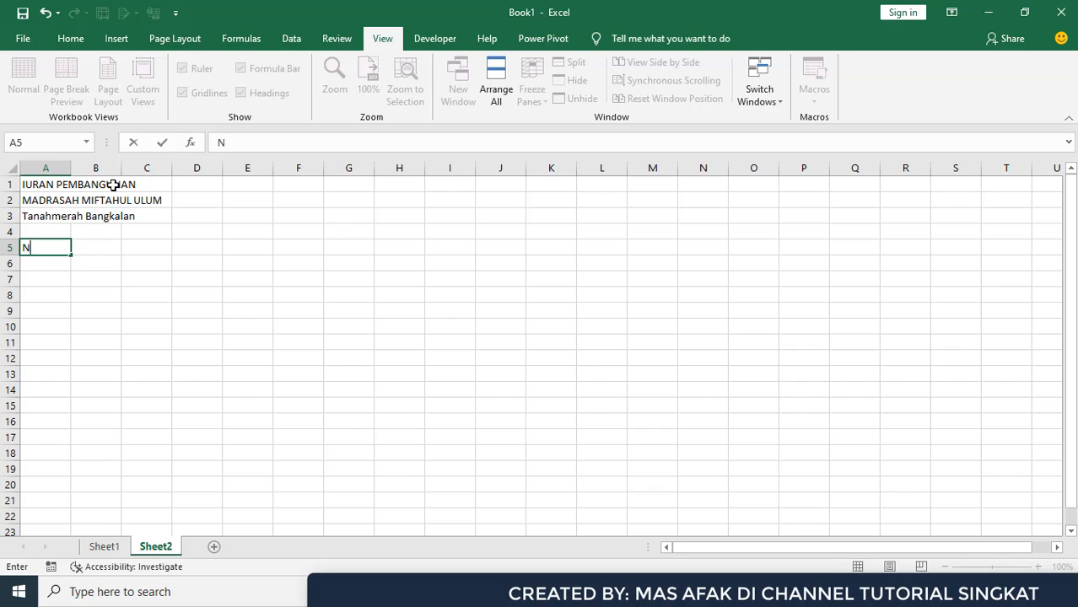
text(oO)
key(Tab)
text(NAMA)
key(Tab)
text(ALAMAT)
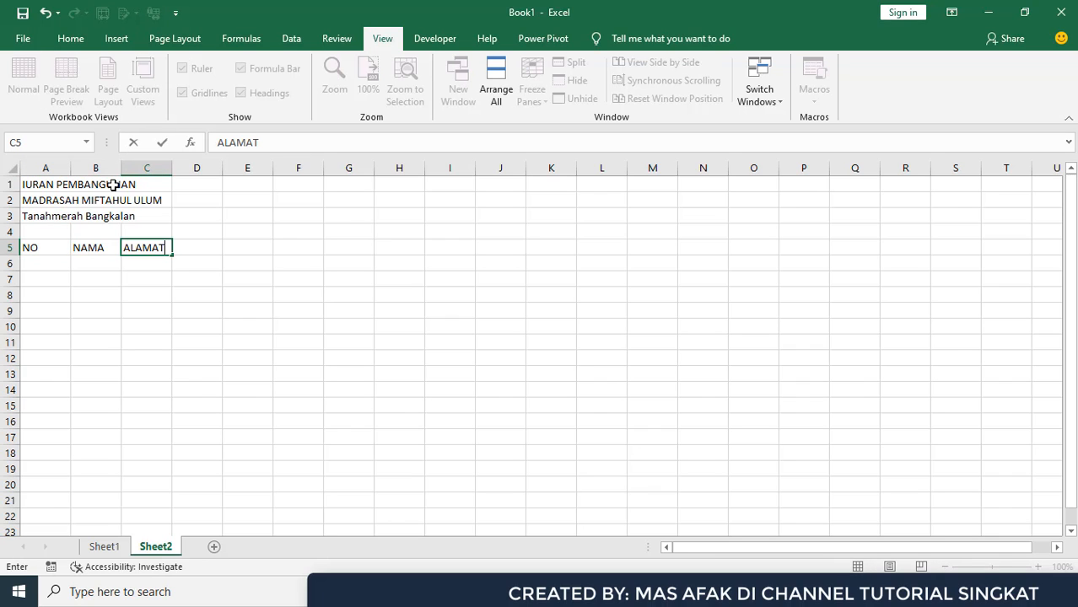
text(/KELAS)
key(Tab)
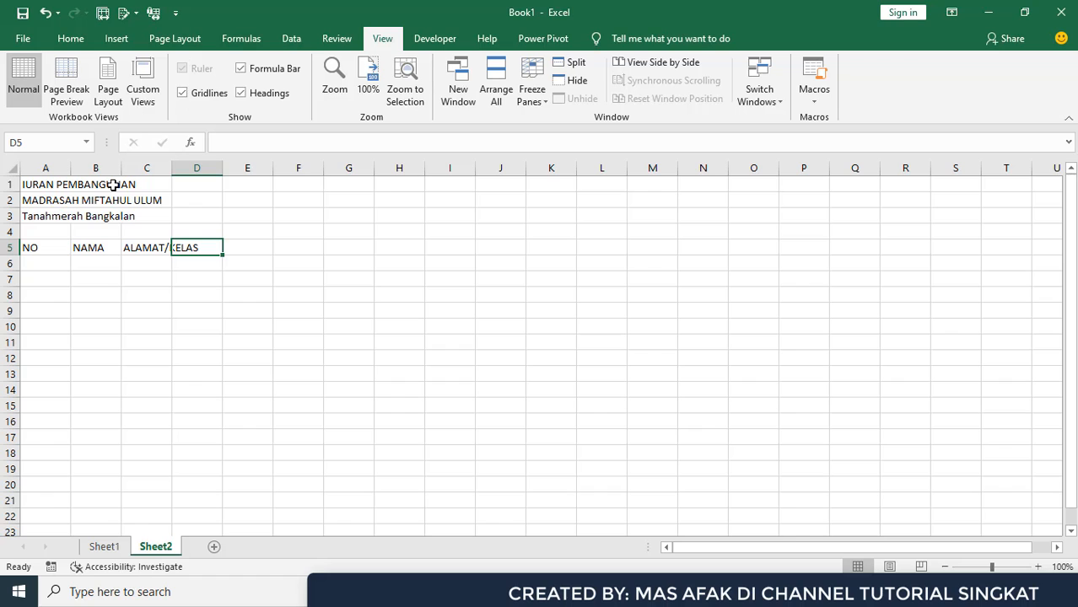
text(KET.)
key(Return)
Number the first three table rows 1, 2 and 3 in cells A6 to A8.
text(1)
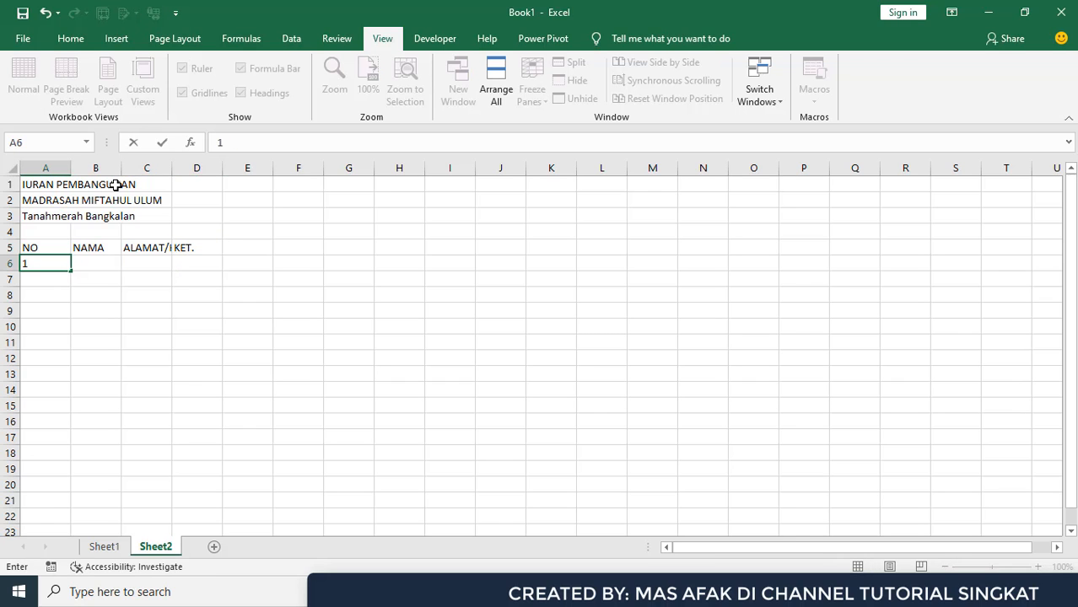
key(Return)
text(2)
key(Return)
text(3)
key(Return)
Set the font size of the entire worksheet to 12.
click(34, 198)
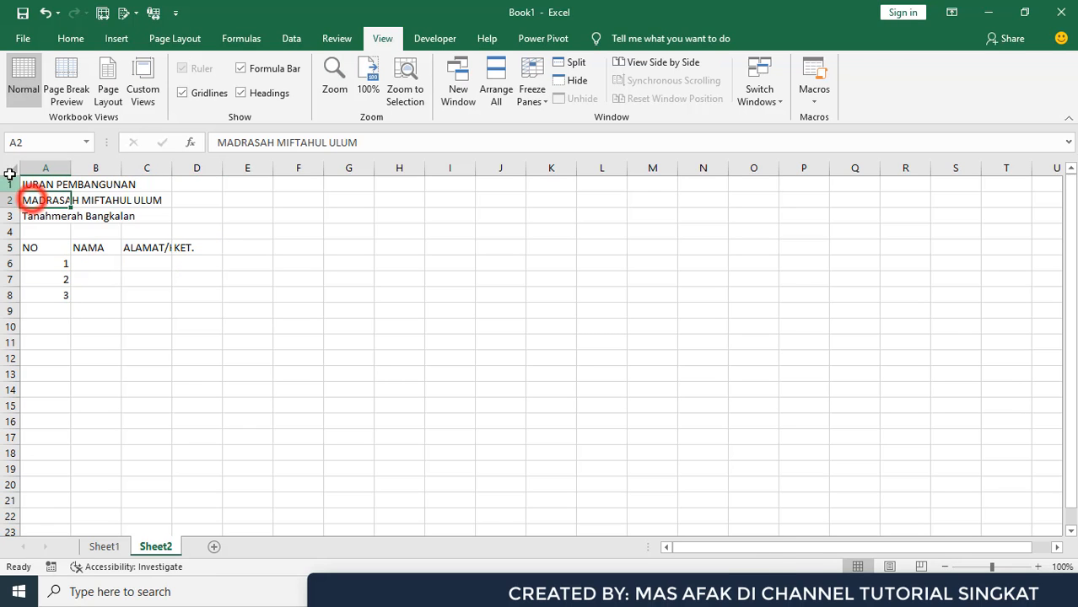
click(10, 168)
click(70, 38)
click(195, 68)
click(177, 146)
click(221, 282)
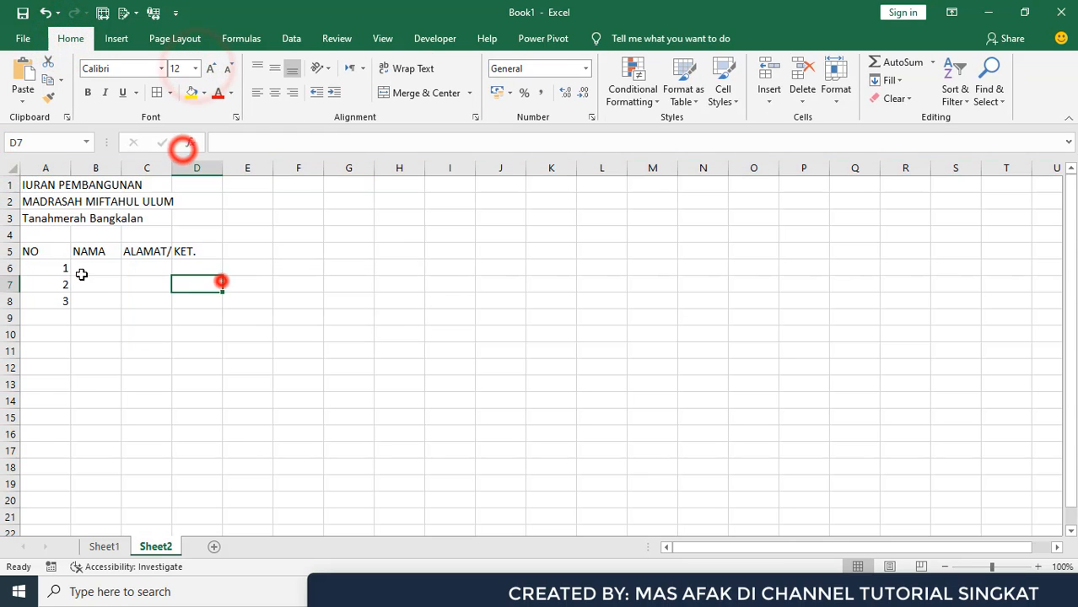
Set the font size of the three title rows, A1 to D3, to 14.
drag(29, 183, 196, 187)
click(195, 69)
click(181, 166)
click(202, 241)
click(59, 257)
Merge and center each of the three title rows separately across columns A to D and make them bold.
drag(34, 207, 195, 207)
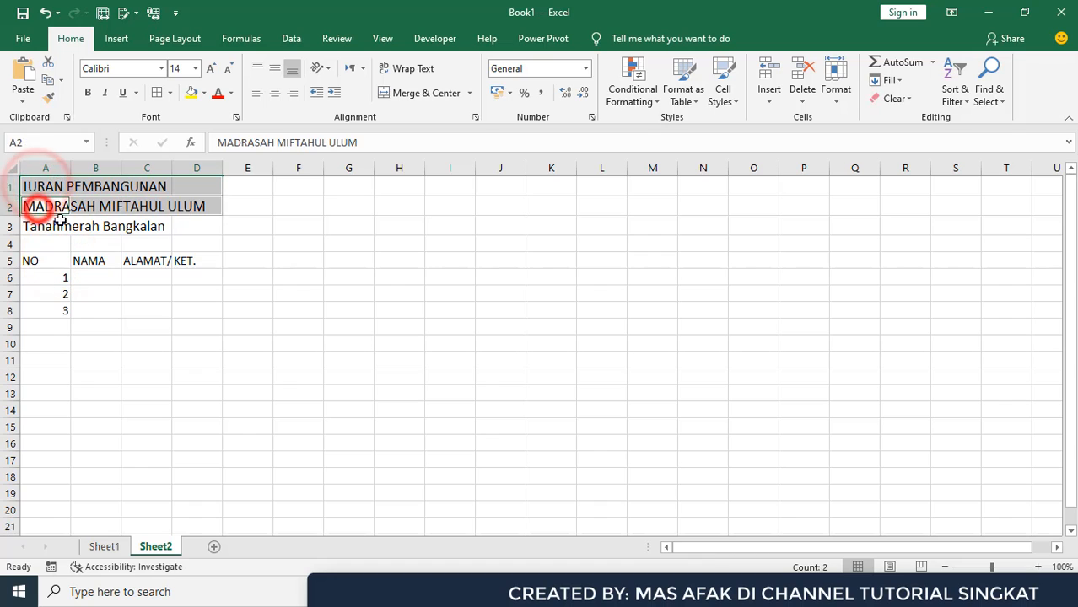
drag(33, 226, 196, 226)
click(438, 93)
click(87, 93)
click(137, 258)
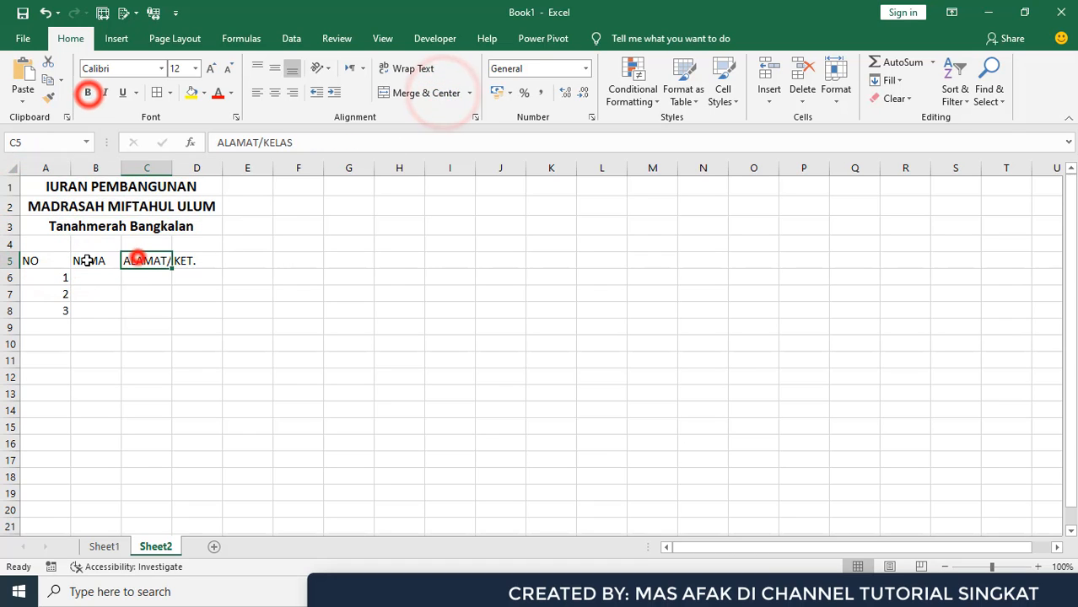
Fit the width of column A to its contents and center its entries horizontally.
double_click(71, 168)
click(31, 168)
click(274, 93)
click(211, 225)
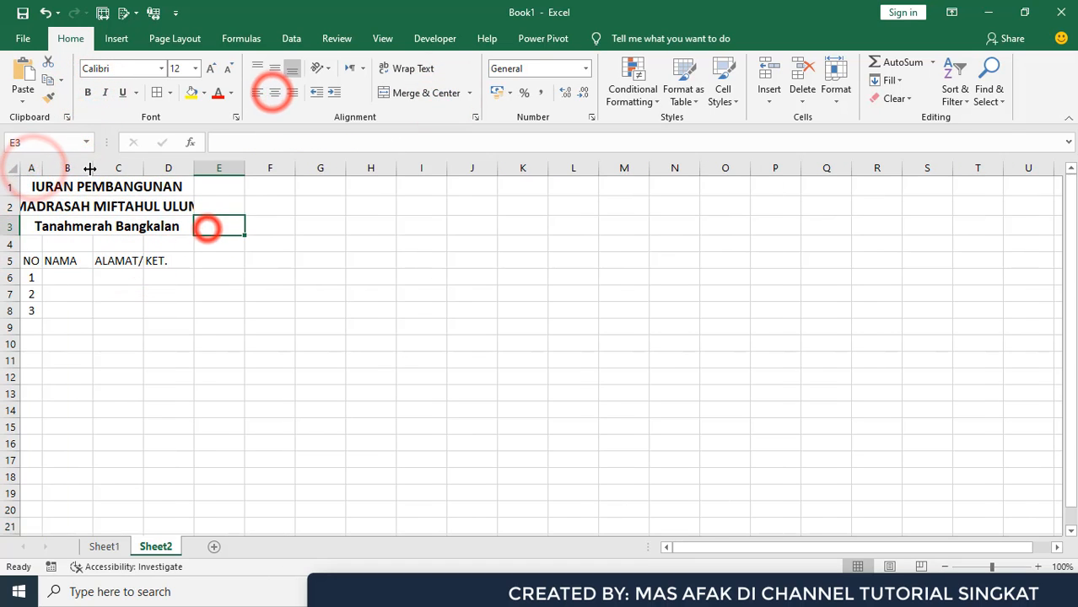
Widen column B and make the header row A5 to D5 bold.
drag(92, 168, 124, 168)
drag(31, 261, 211, 260)
click(87, 93)
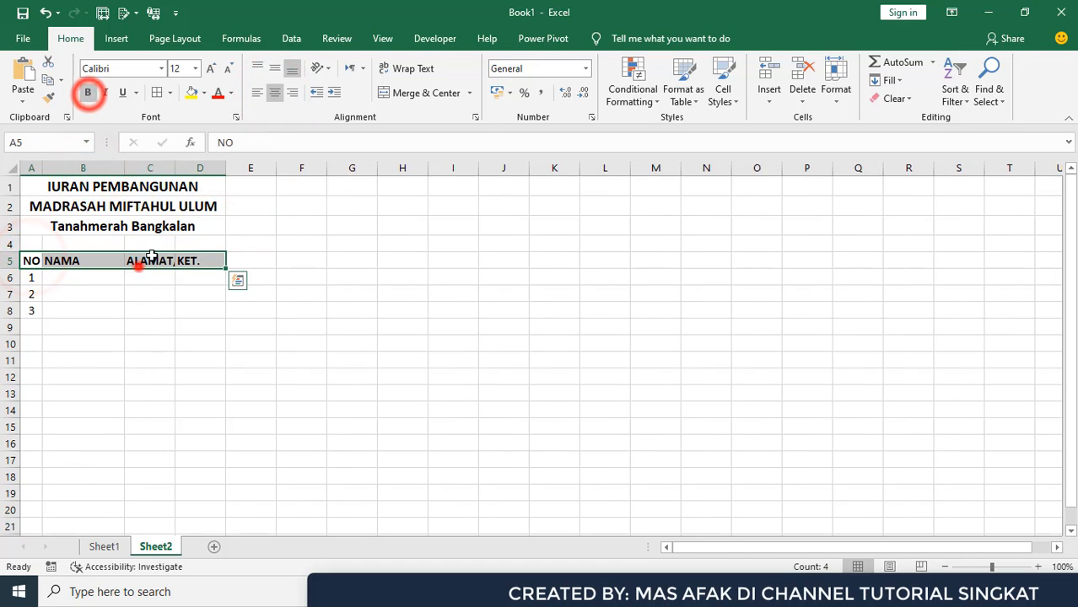
Widen columns B, C and D so the headers fit and the table spreads further across the page.
drag(176, 168, 207, 168)
drag(257, 171, 338, 168)
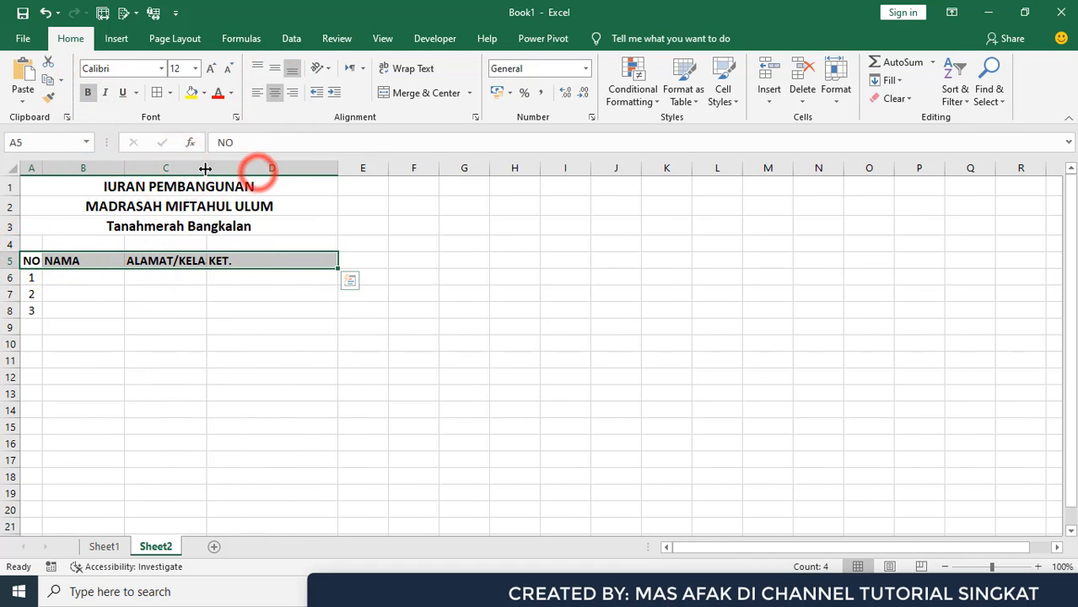
drag(207, 169, 249, 168)
click(257, 292)
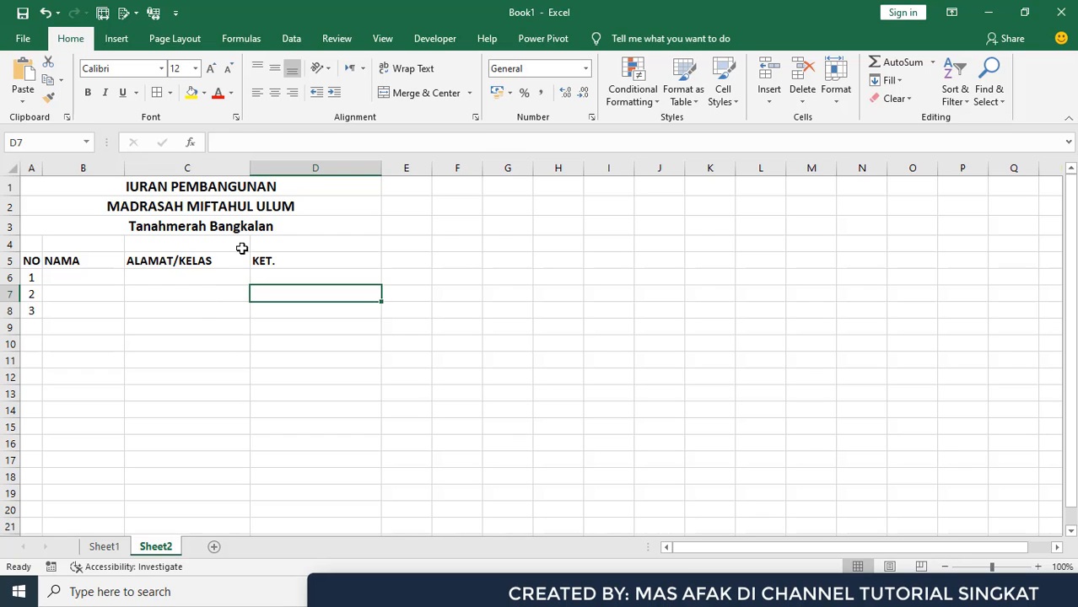
drag(380, 172, 394, 173)
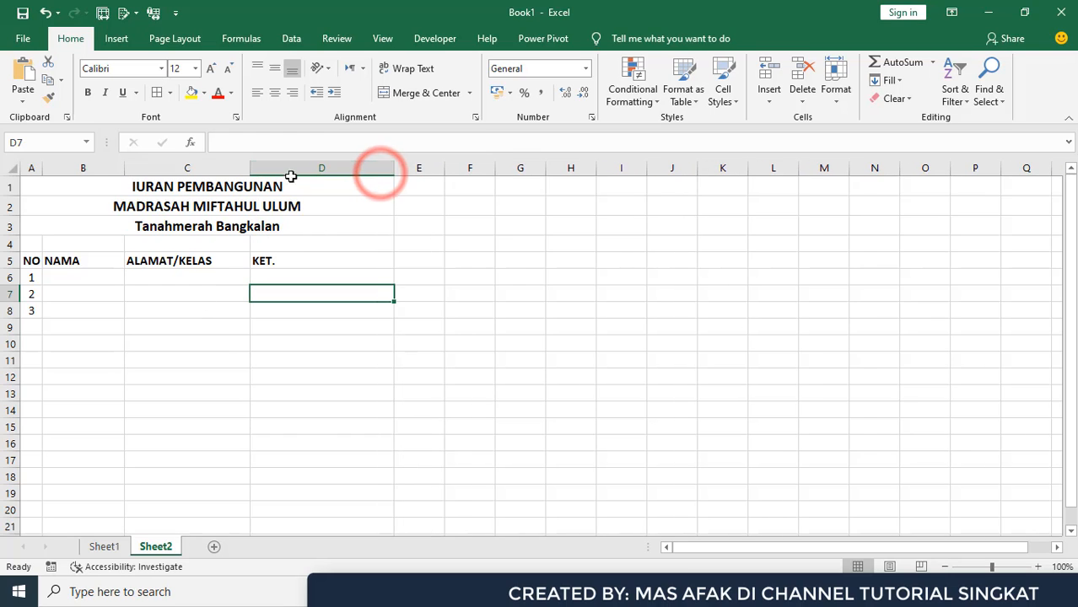
drag(250, 169, 275, 169)
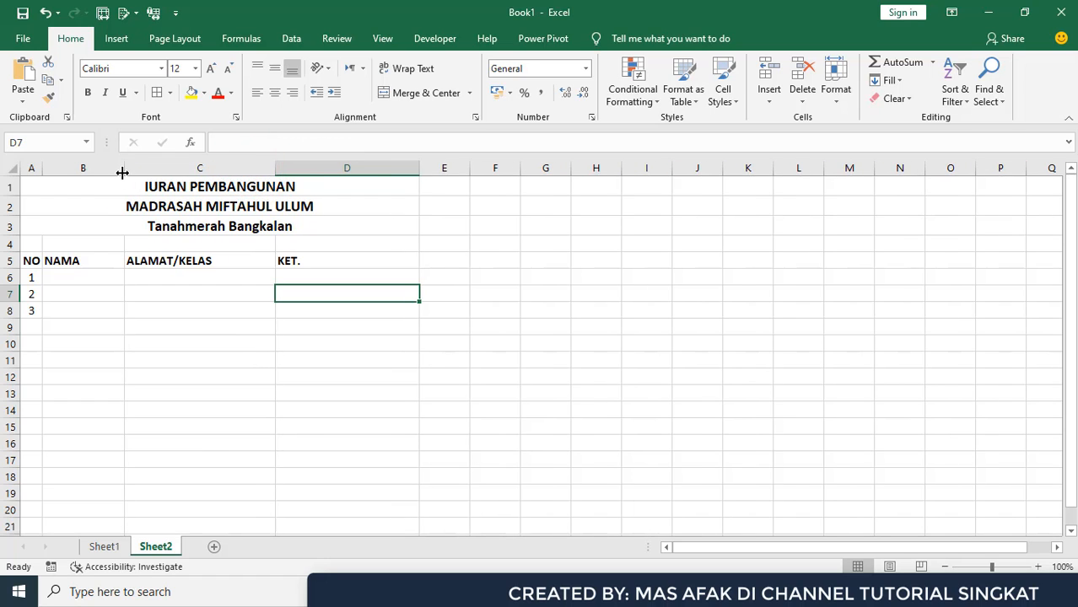
drag(124, 168, 155, 169)
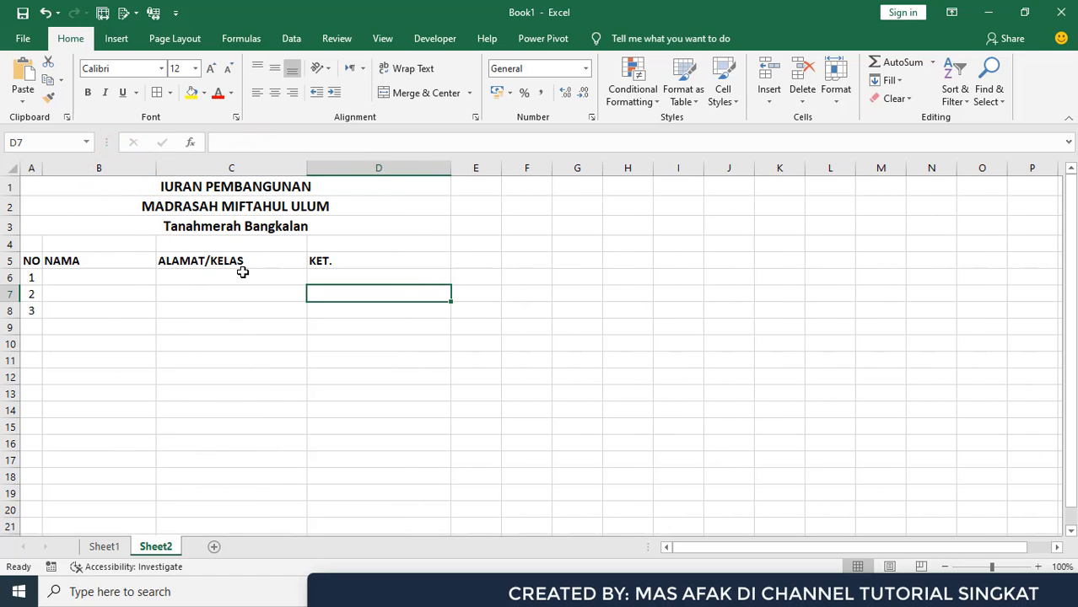
Check the table's width against the page in the print preview, and slightly widen columns A and B.
scroll(302, 333, down, 3)
scroll(311, 335, up, 3)
key(ctrl+p)
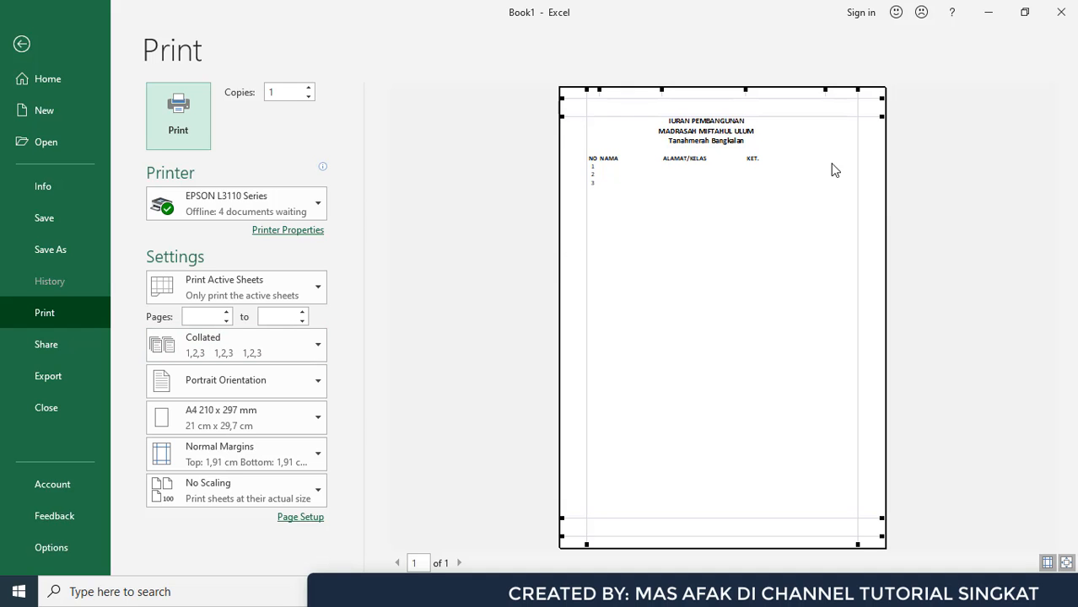
click(21, 44)
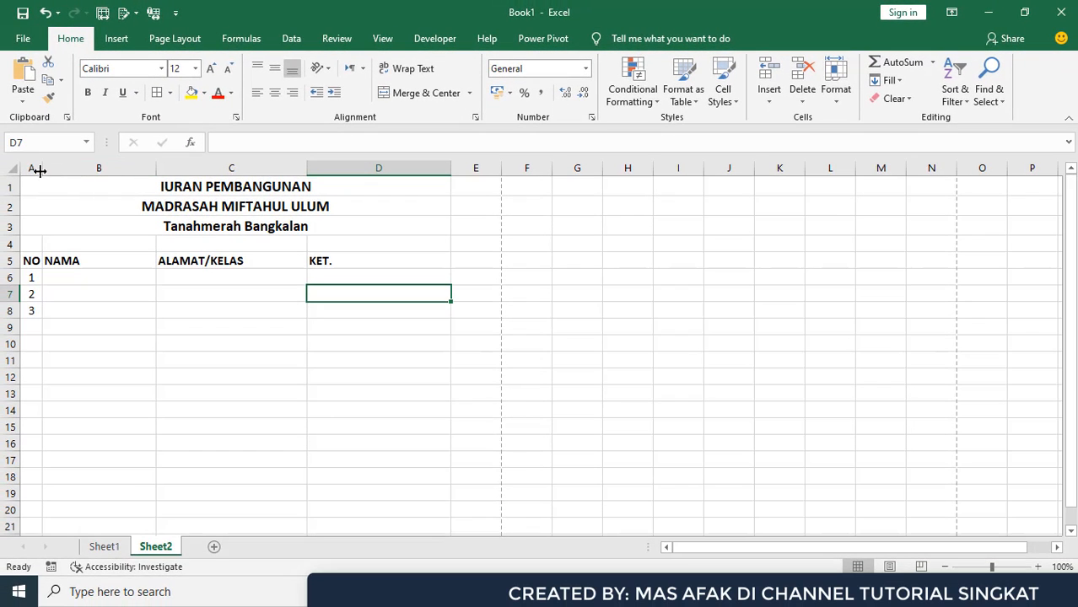
drag(38, 169, 40, 168)
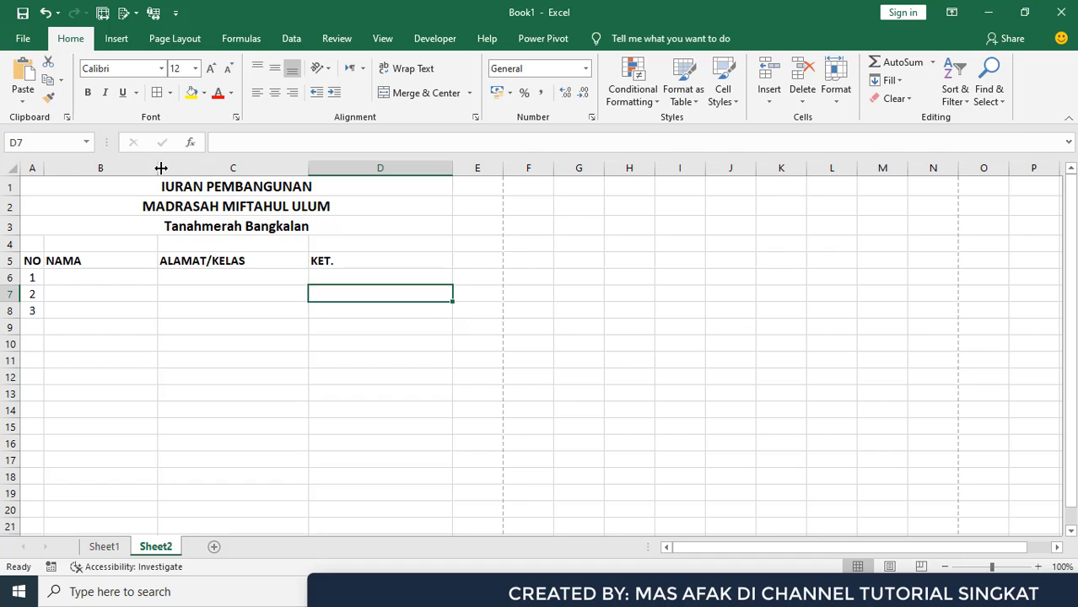
drag(160, 168, 171, 169)
Insert a new column before the KET. column and enter the header NOMINAL in cell D5.
right_click(351, 169)
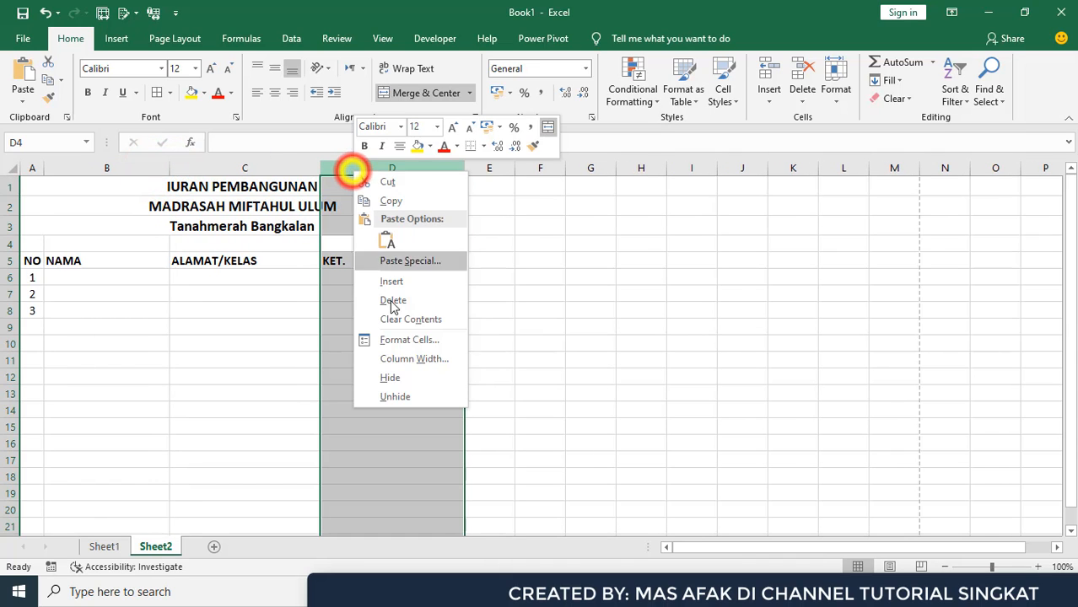
click(391, 281)
click(379, 262)
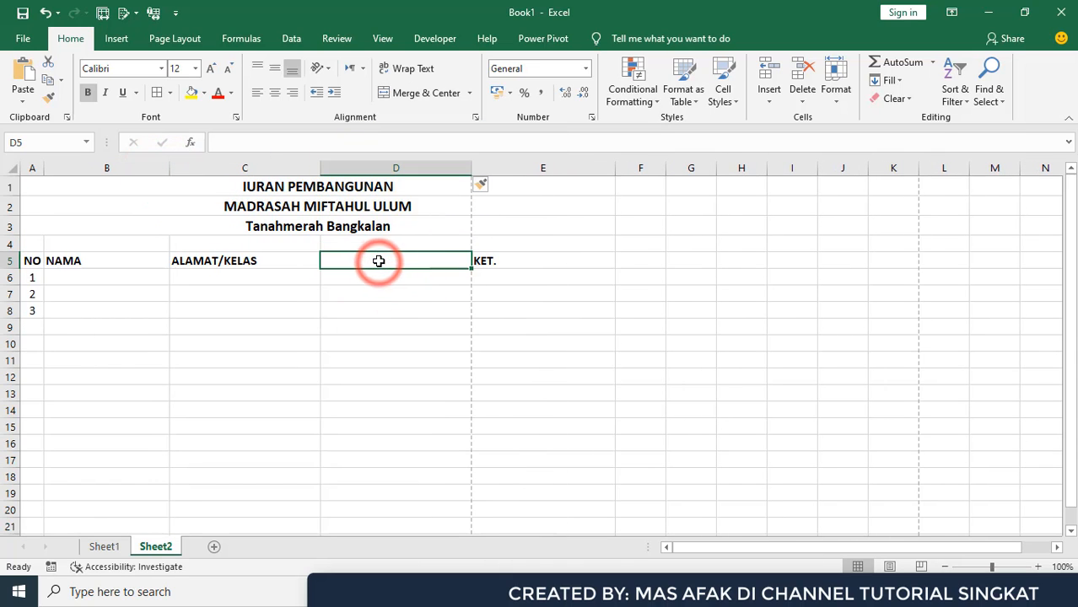
text(NOMINAL)
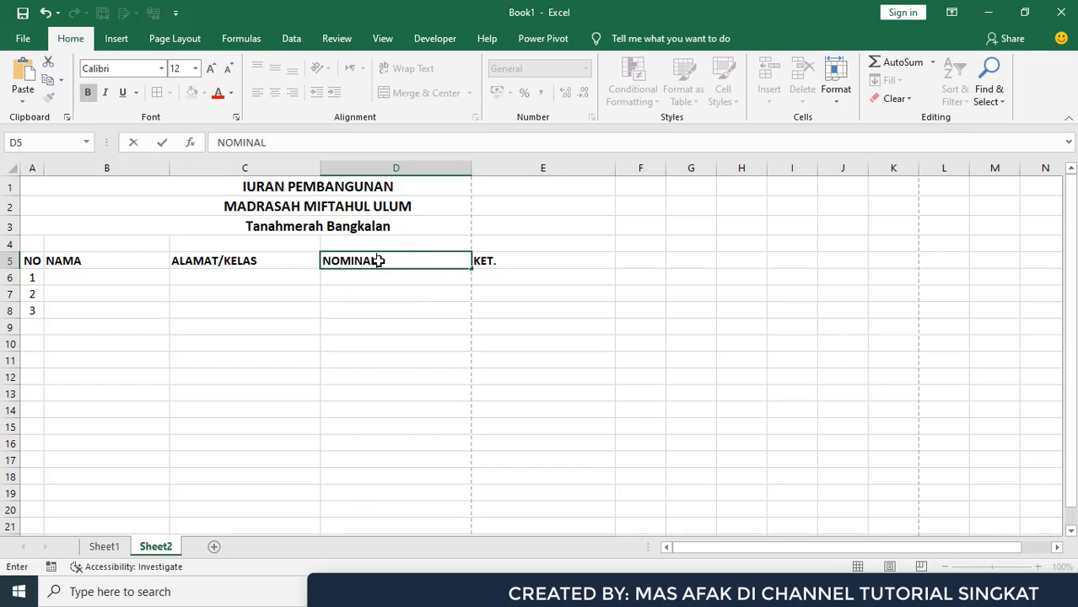
key(Return)
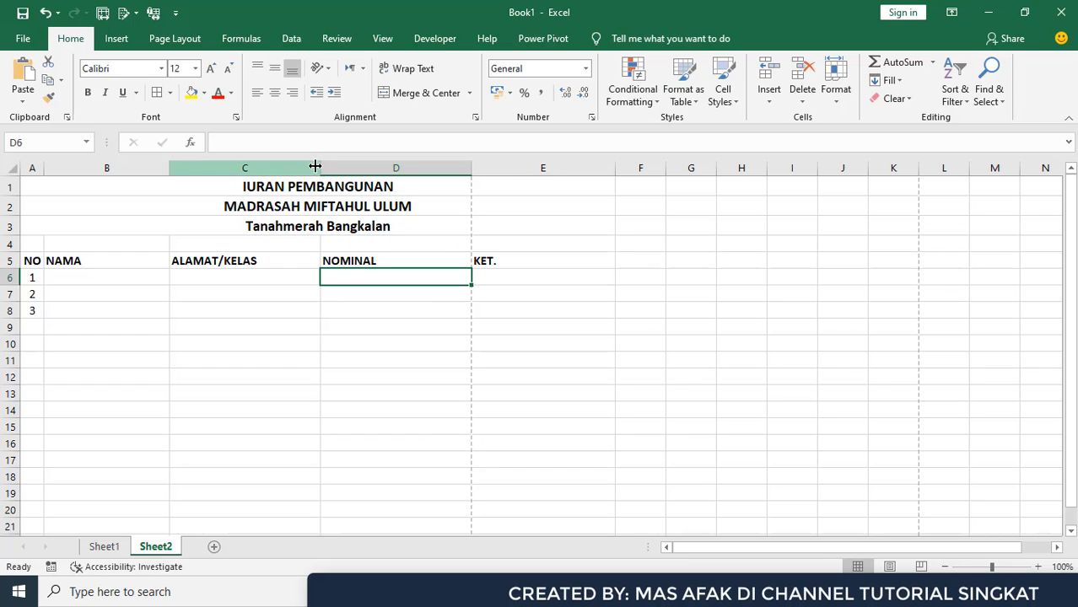
Narrow columns B, C, D and E until the whole table fits inside the printed page width.
drag(320, 167, 313, 168)
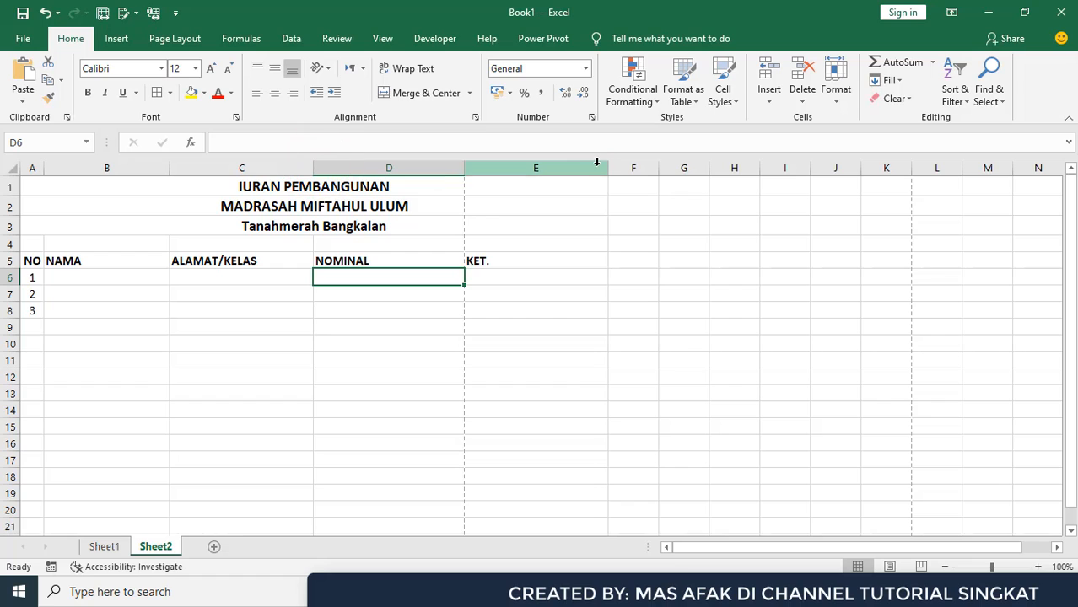
drag(607, 168, 586, 164)
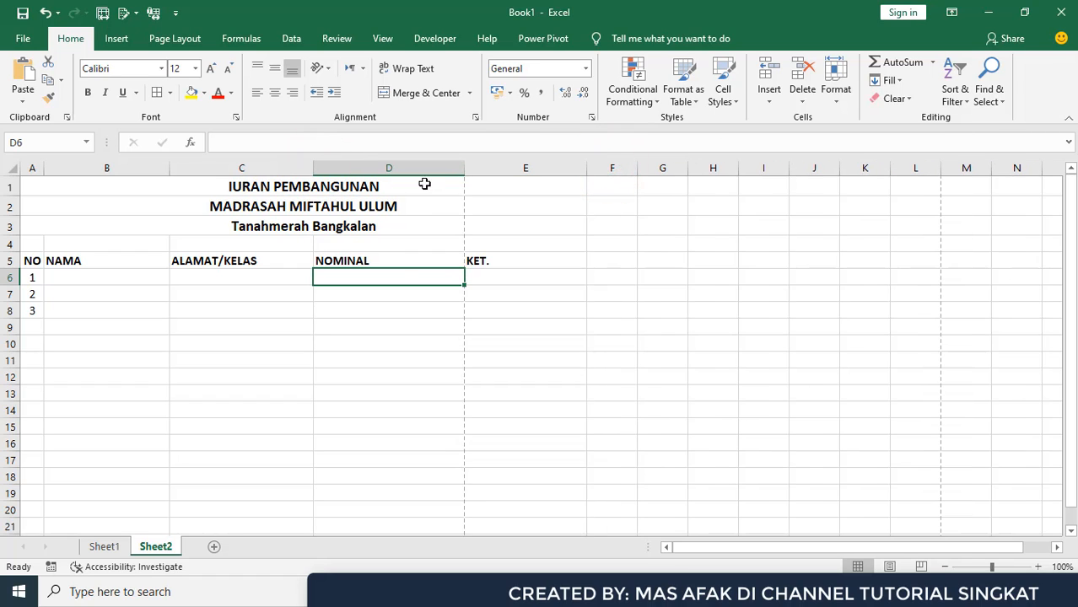
drag(464, 168, 430, 168)
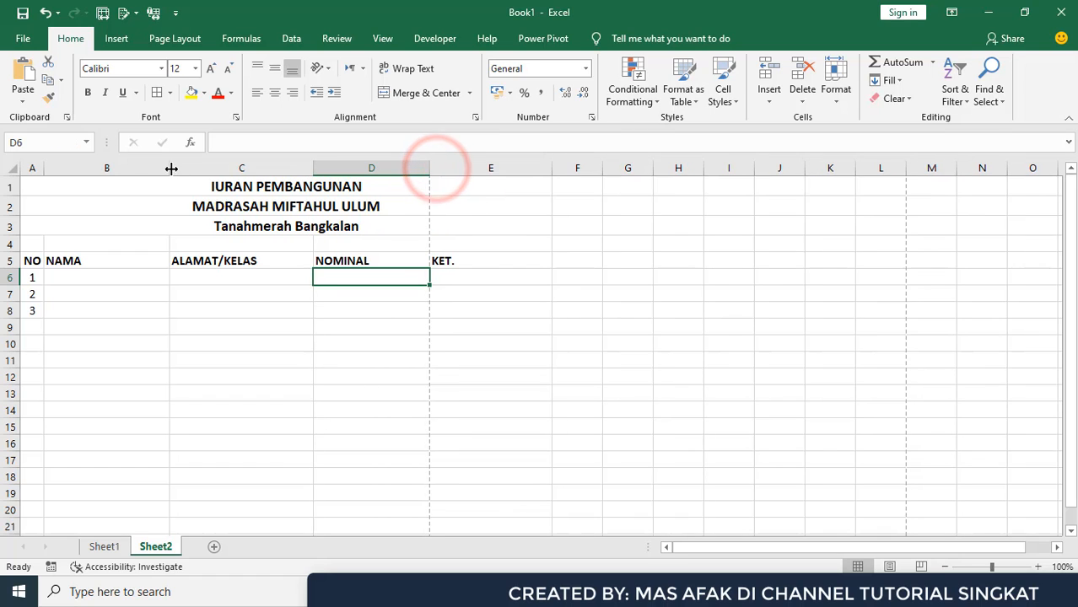
drag(170, 168, 148, 168)
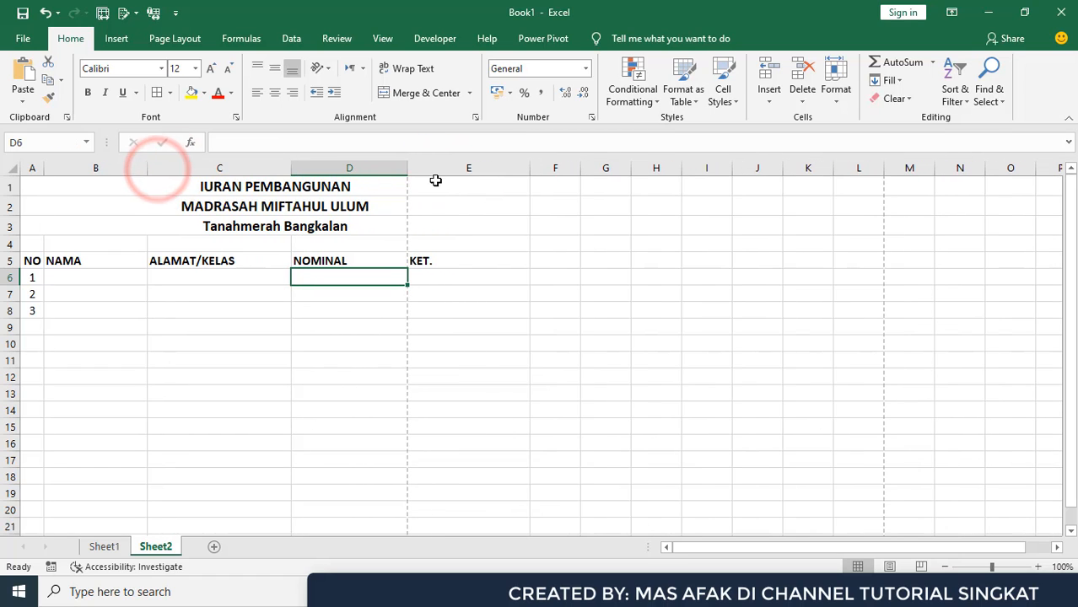
drag(530, 175, 506, 173)
click(493, 287)
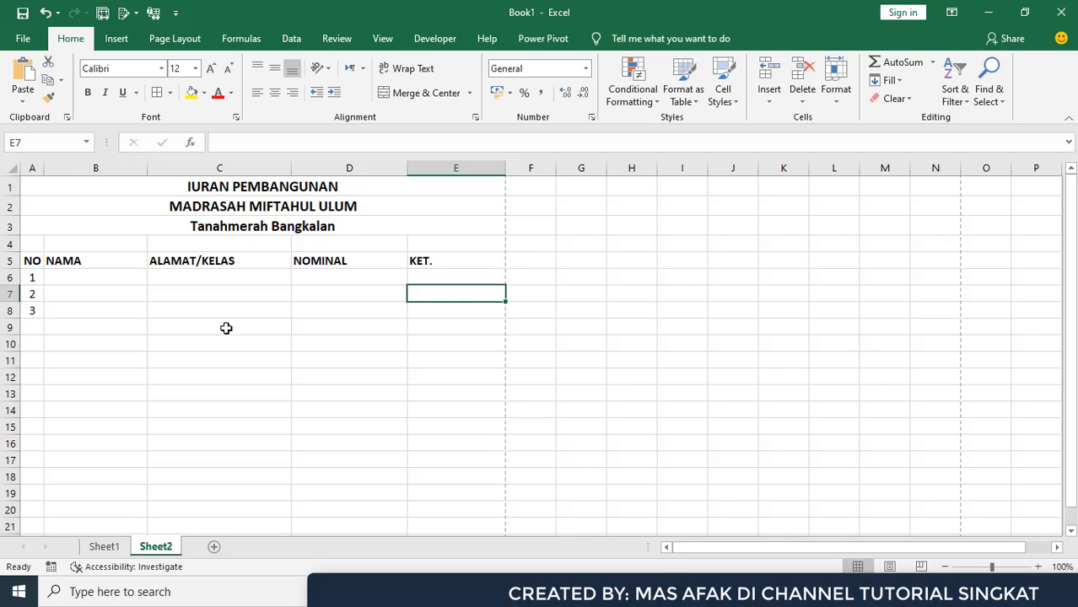
Apply all borders to the table range A5 to E8.
drag(34, 266, 456, 310)
click(157, 93)
click(206, 301)
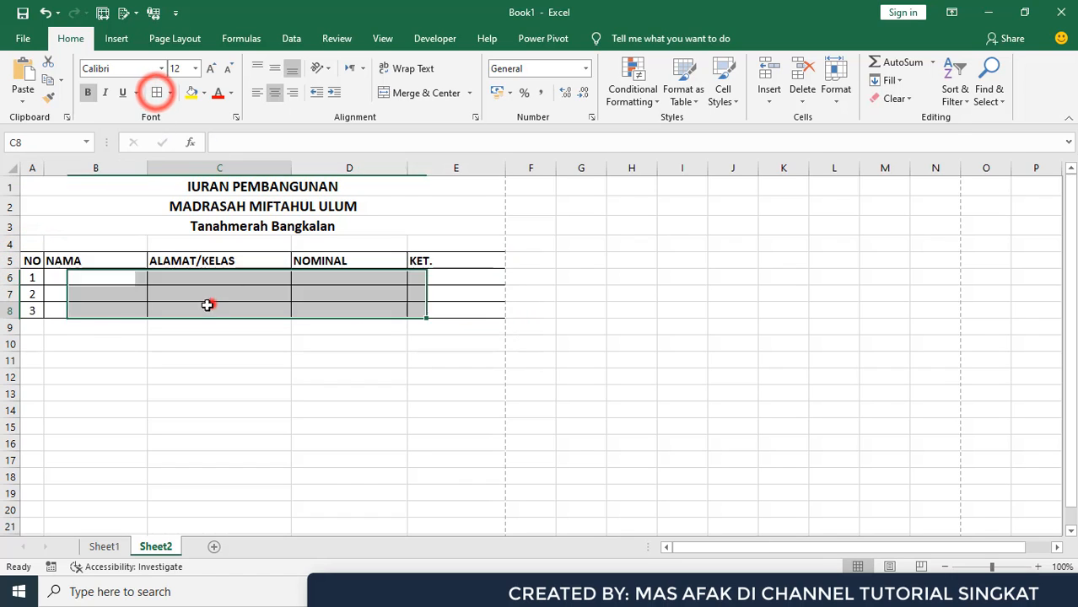
Put a double-line bottom border under the header row A5 to E5.
drag(32, 261, 476, 258)
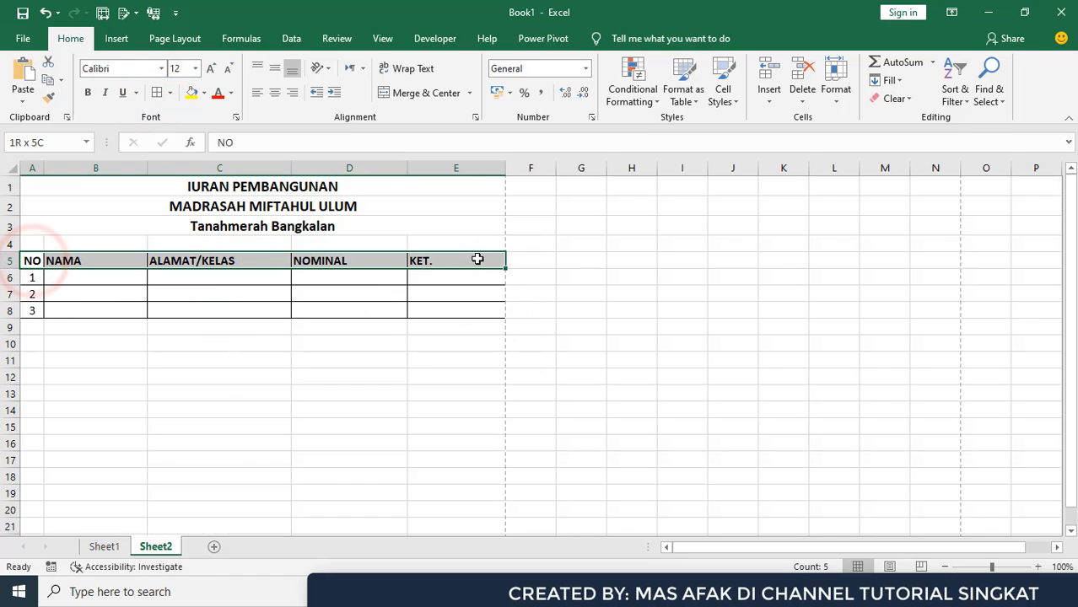
right_click(477, 257)
click(548, 498)
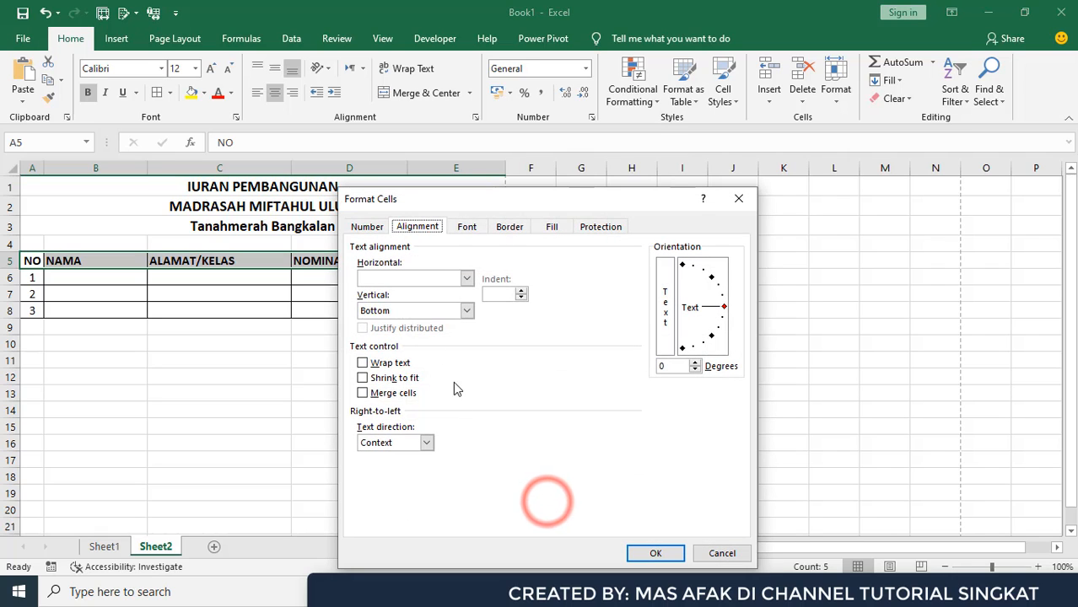
click(511, 226)
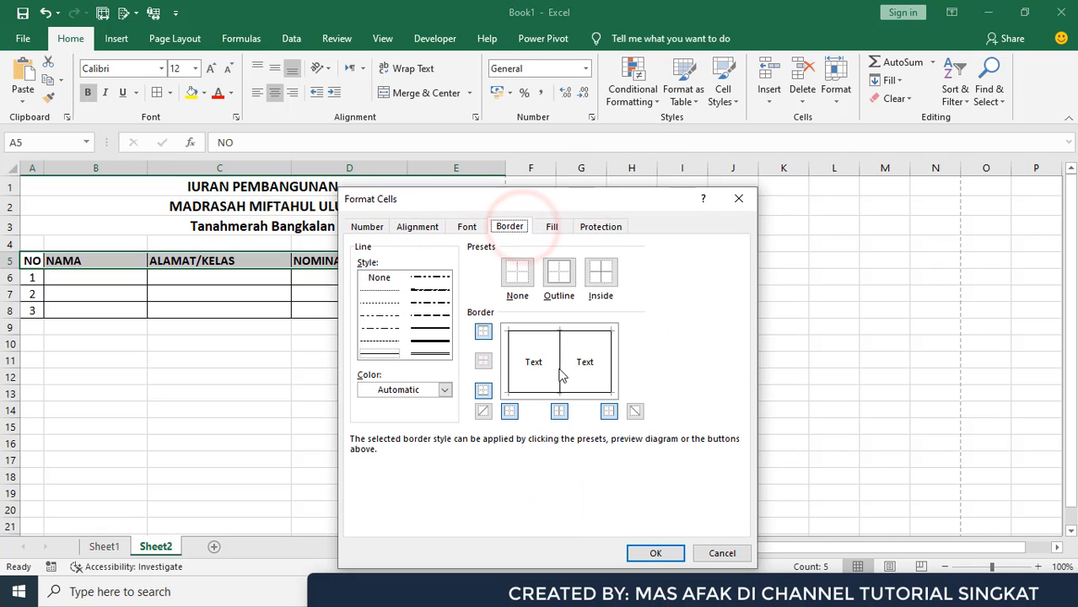
click(539, 393)
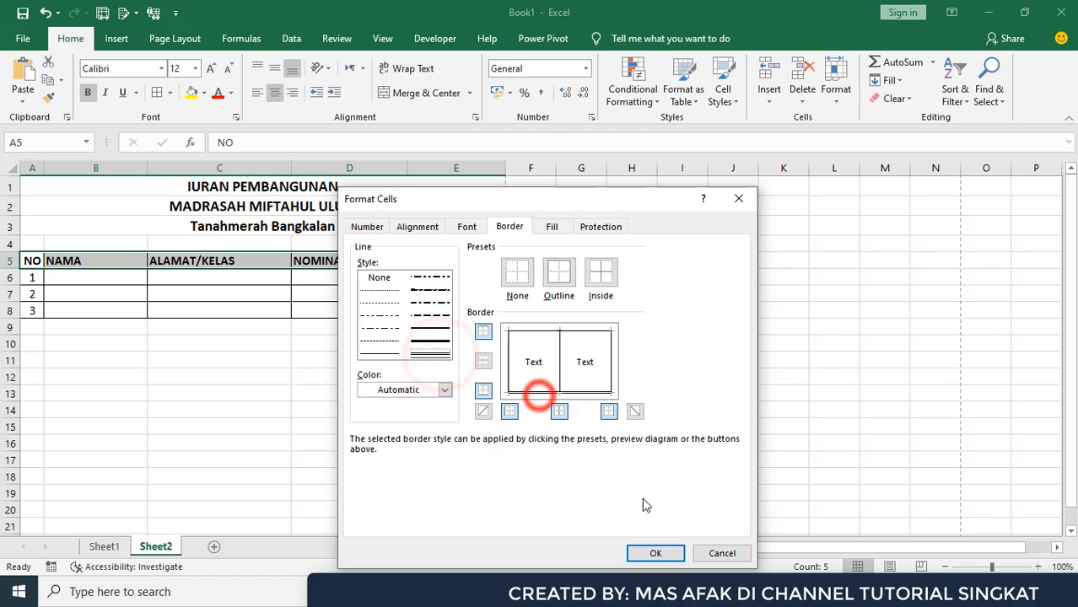
click(658, 552)
Fill the numbered, bordered rows down from A7:E8 to row 144, ending at number 139.
drag(34, 296, 474, 303)
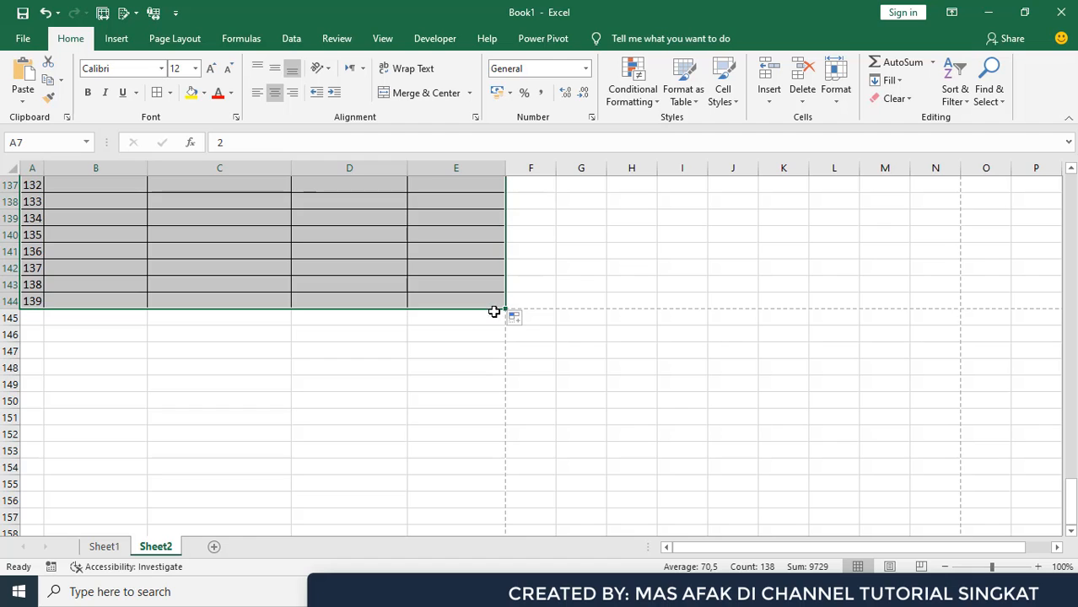
scroll(494, 311, up, 17)
scroll(495, 315, up, 20)
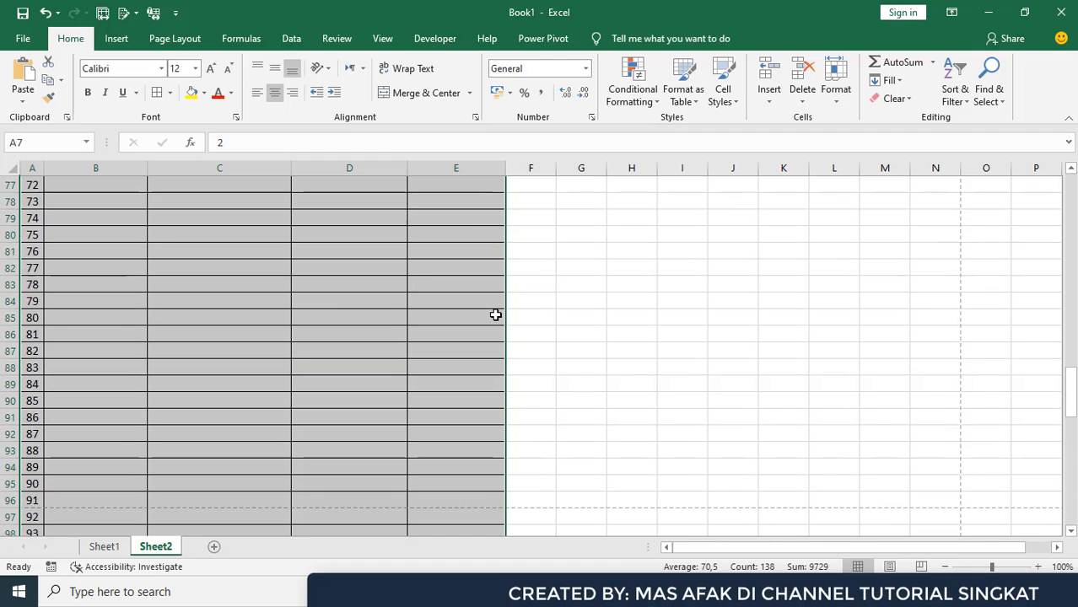
scroll(496, 315, up, 8)
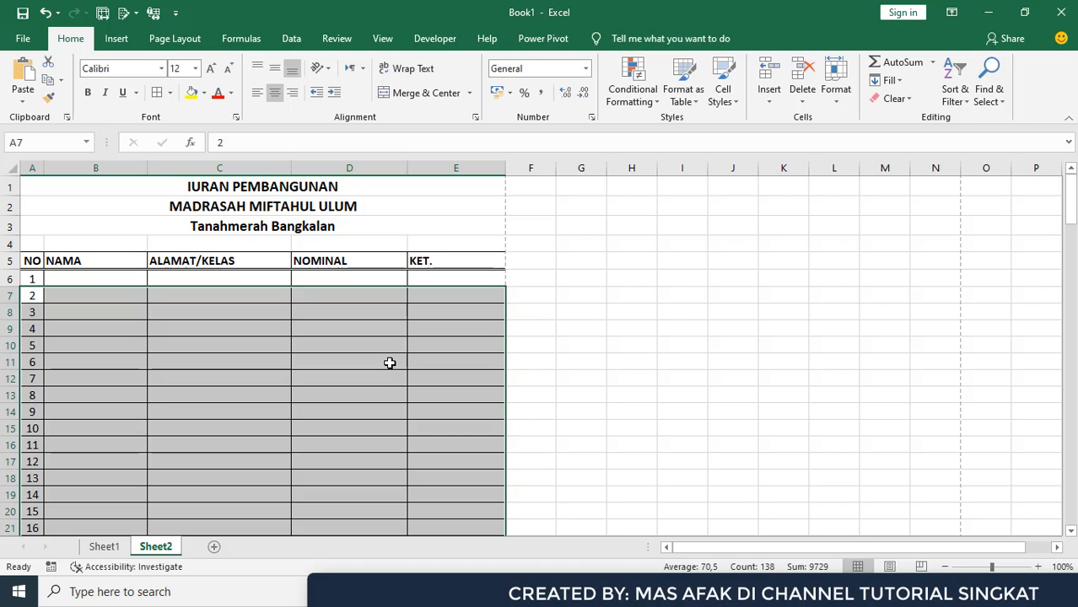
scroll(390, 363, down, 20)
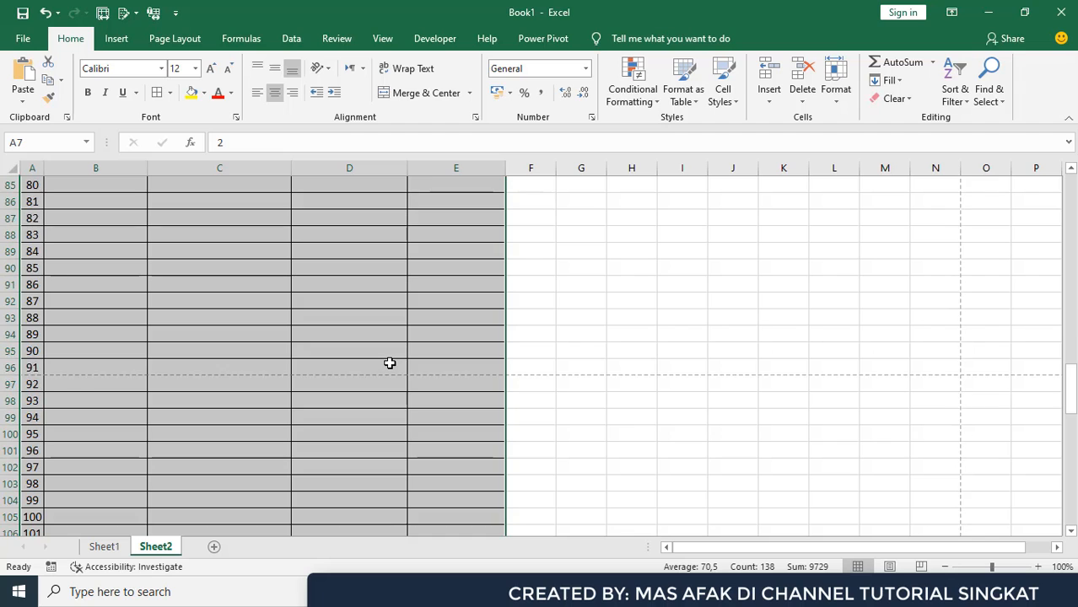
scroll(390, 363, down, 7)
scroll(390, 363, up, 12)
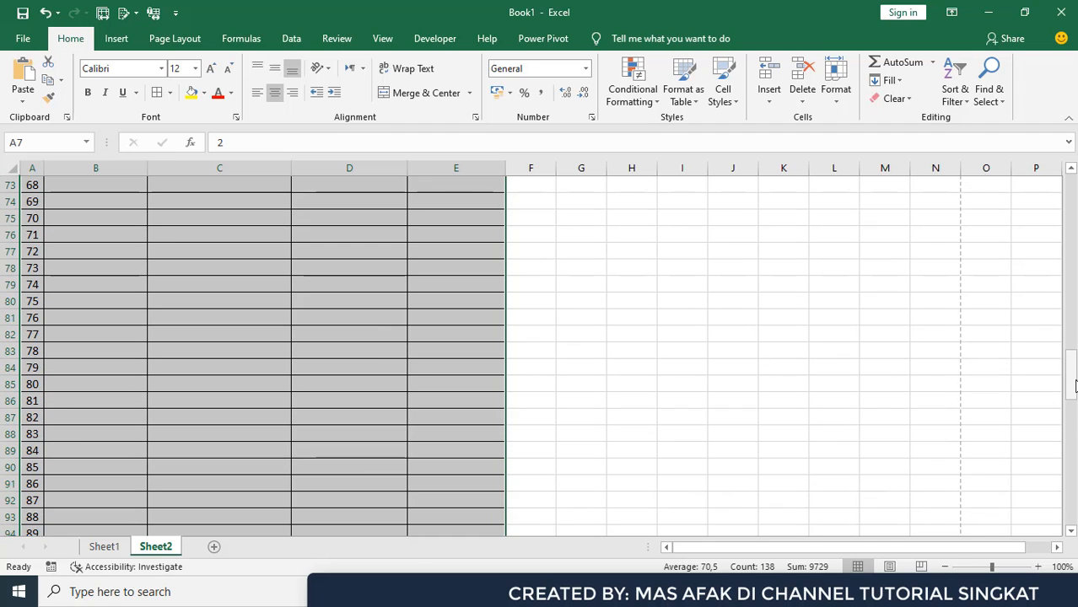
drag(1074, 378, 1074, 195)
click(334, 354)
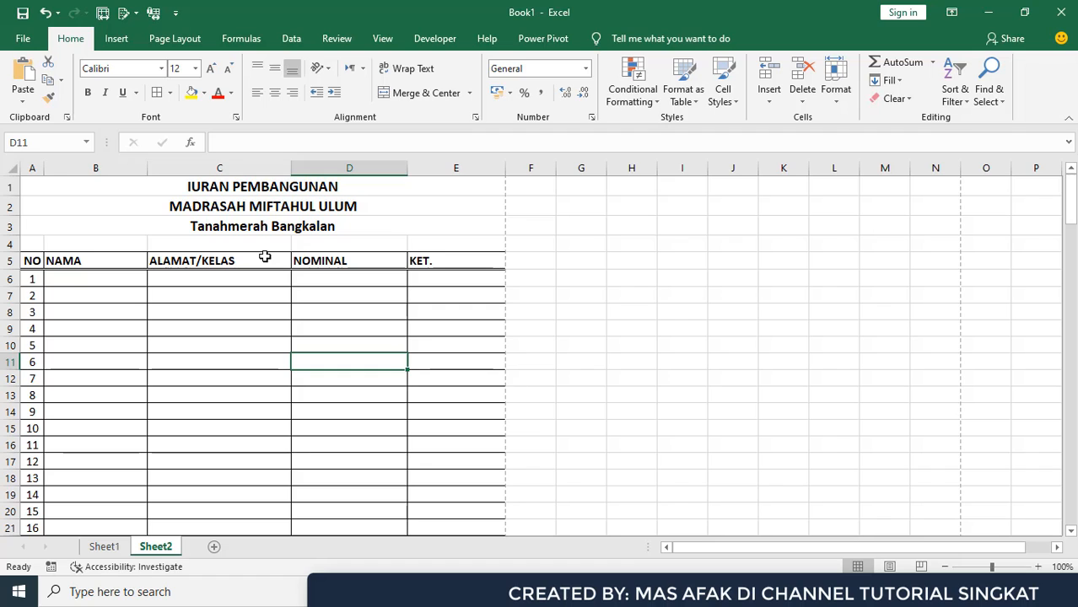
Page through the print preview to check whether the title and column headers appear on every page.
key(ctrl+p)
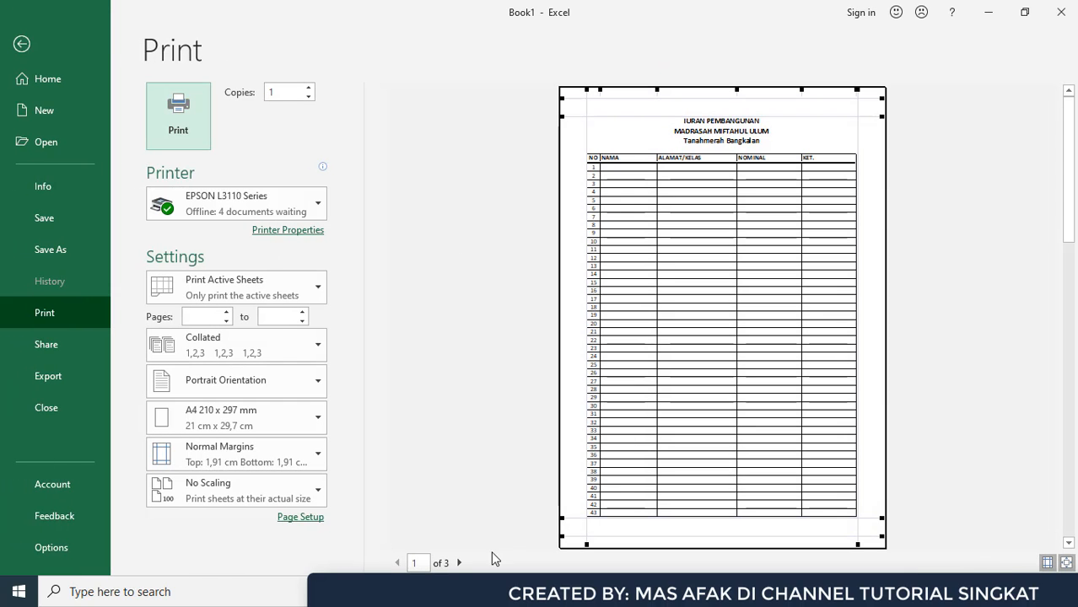
click(460, 563)
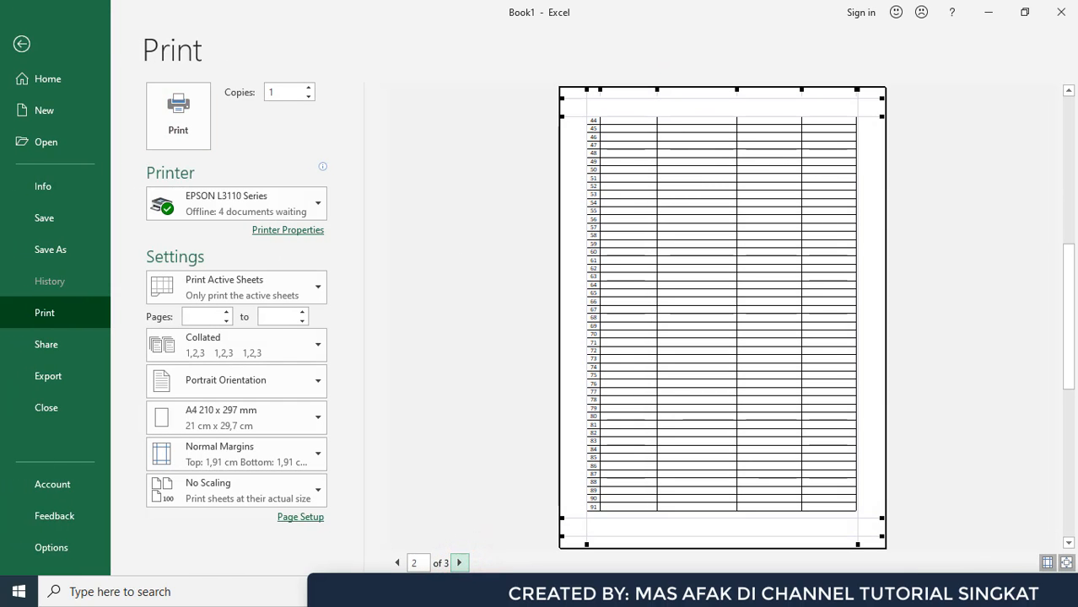
click(398, 563)
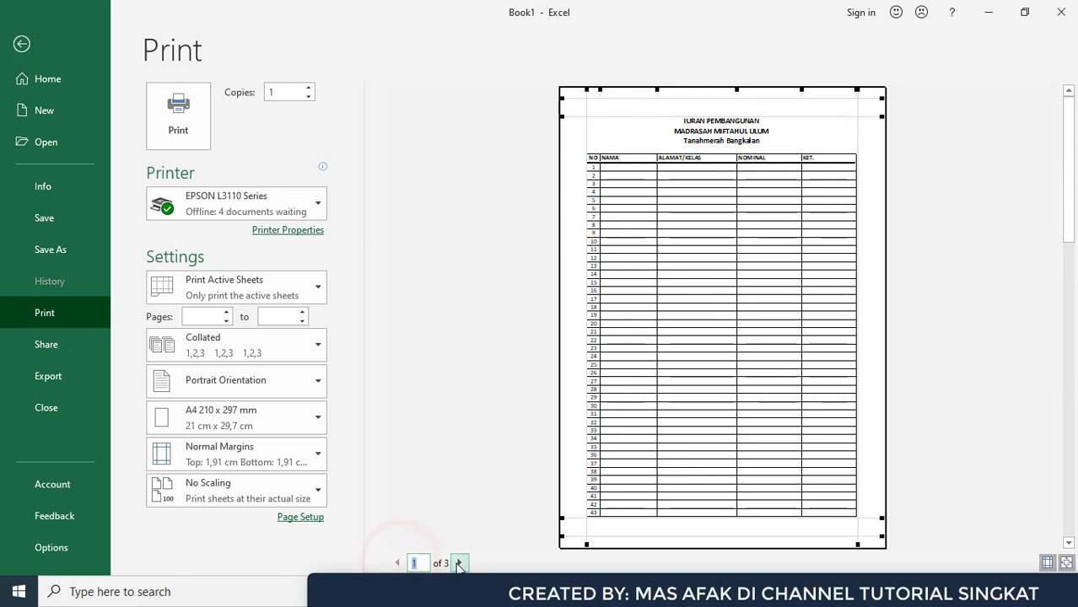
click(460, 563)
click(459, 563)
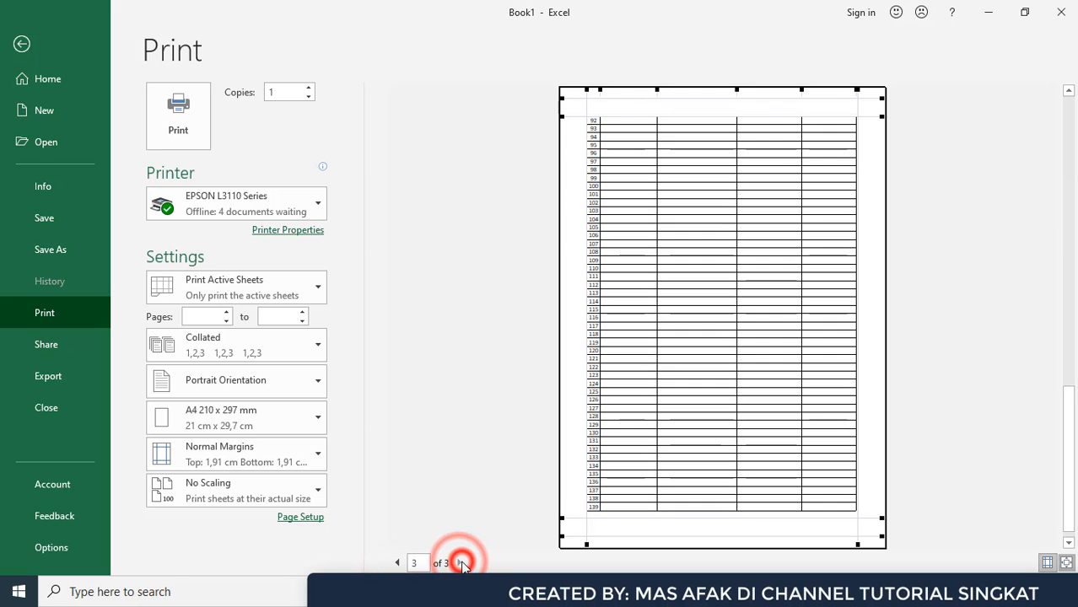
click(398, 564)
click(399, 564)
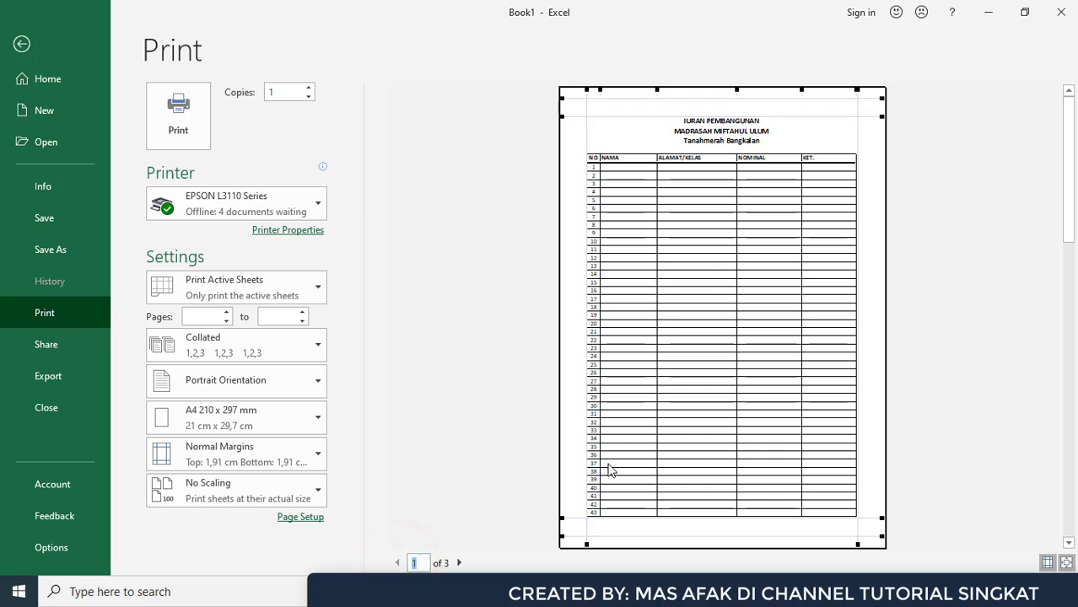
click(460, 563)
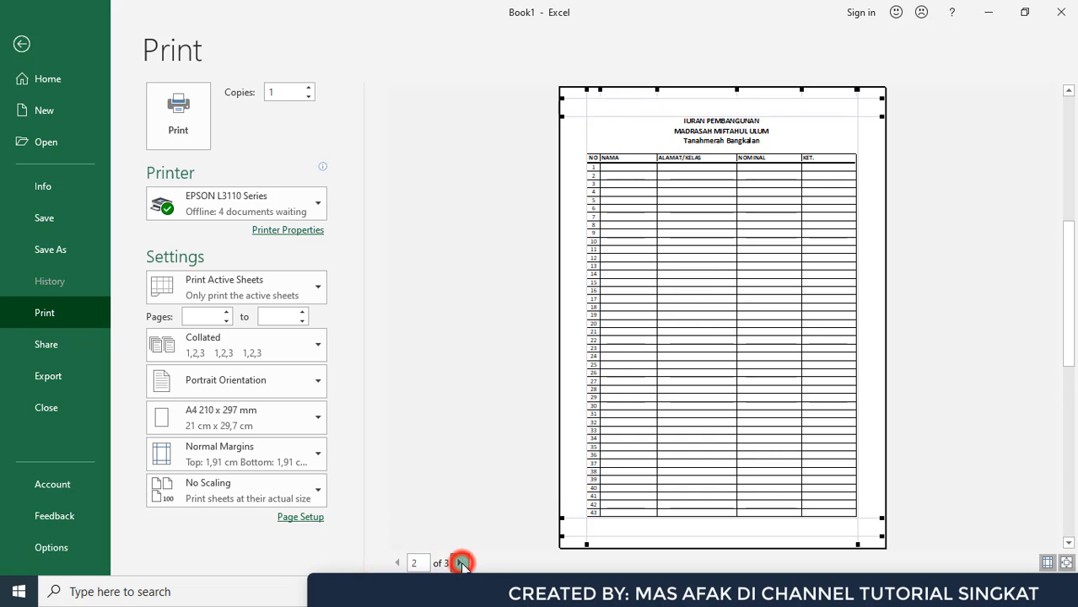
Check the next page of the print preview for the title and column headers, and return to the sheet.
click(460, 563)
click(22, 44)
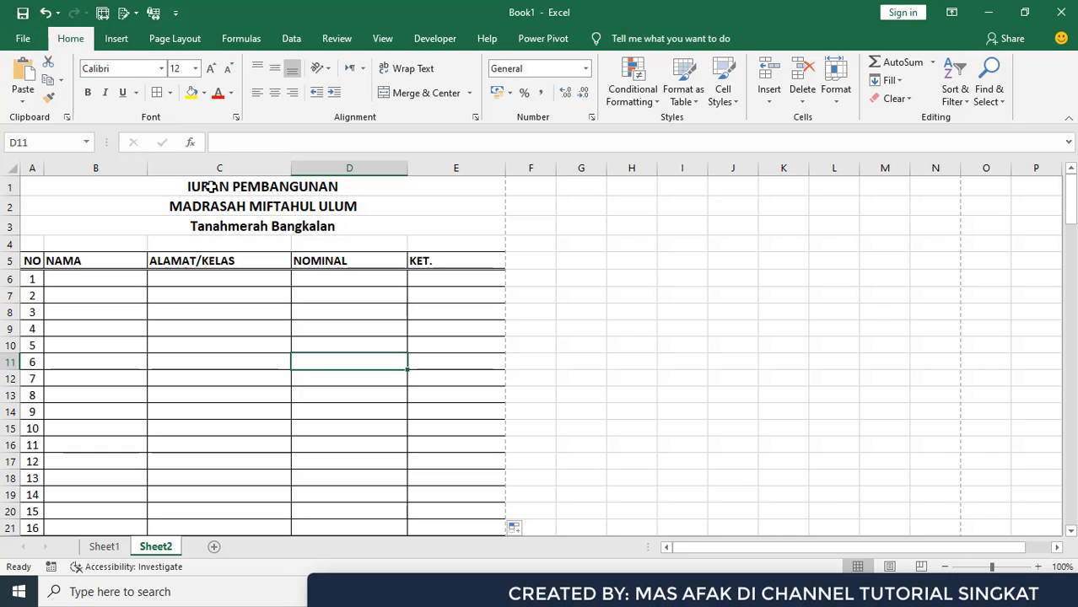
click(565, 330)
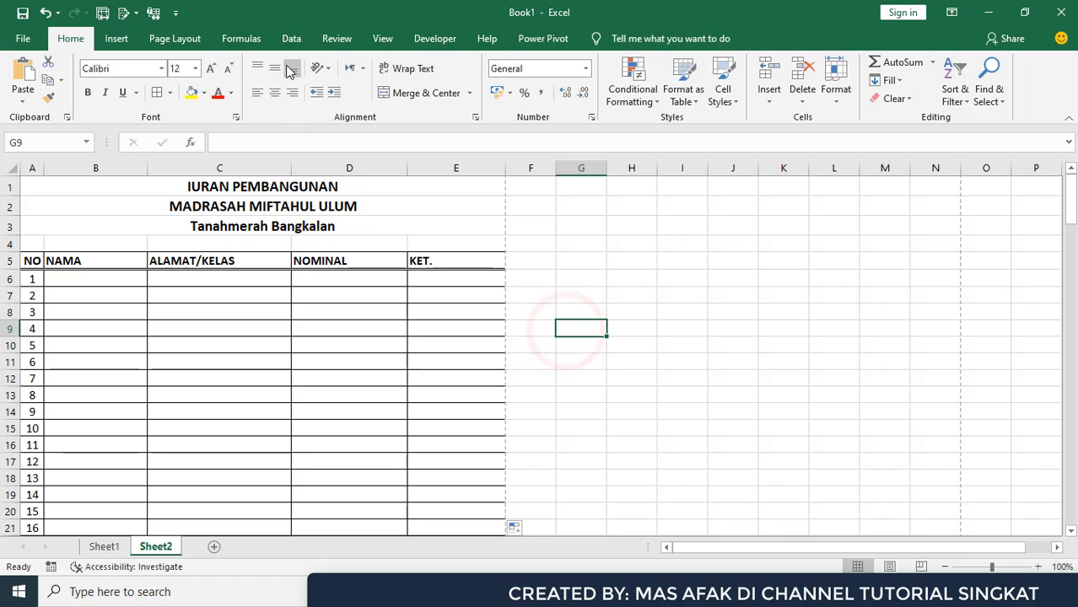
Set rows 1 to 5, holding the title and column headers, to repeat at the top of every printed page.
click(174, 39)
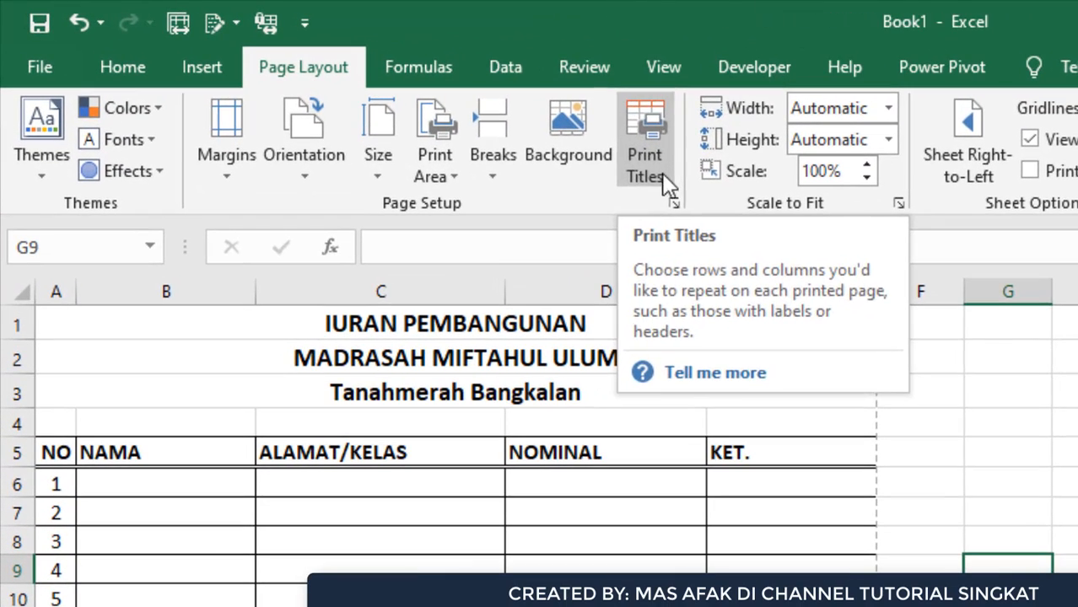
click(376, 96)
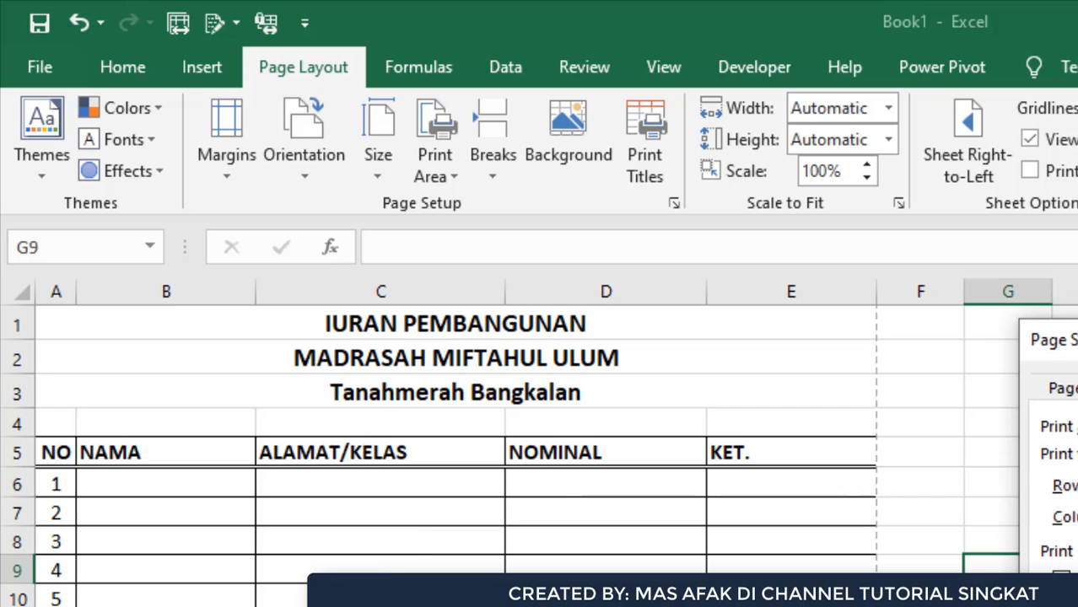
key(Escape)
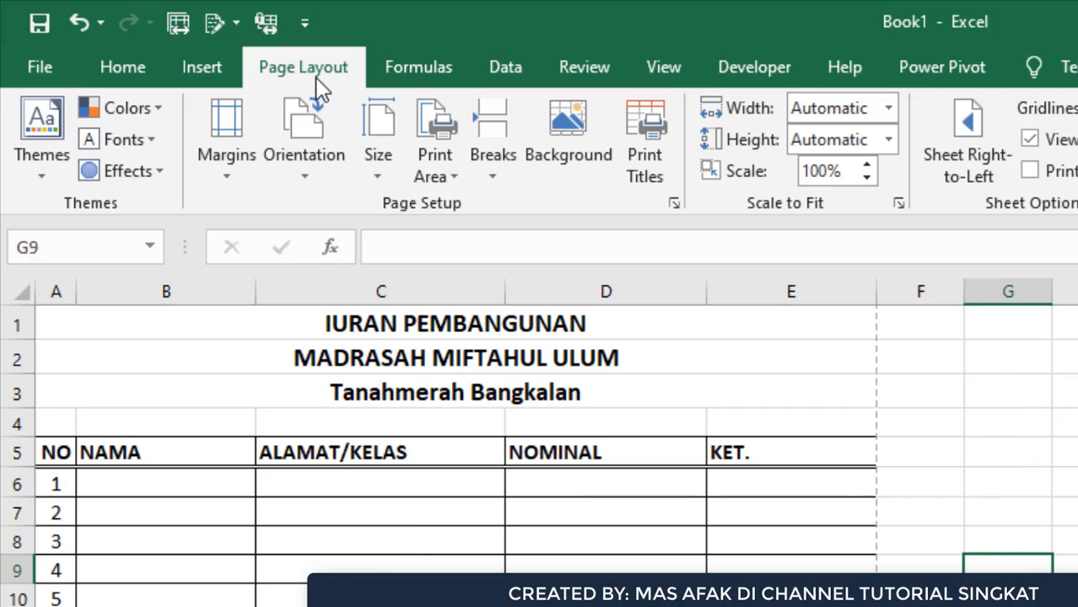
click(645, 160)
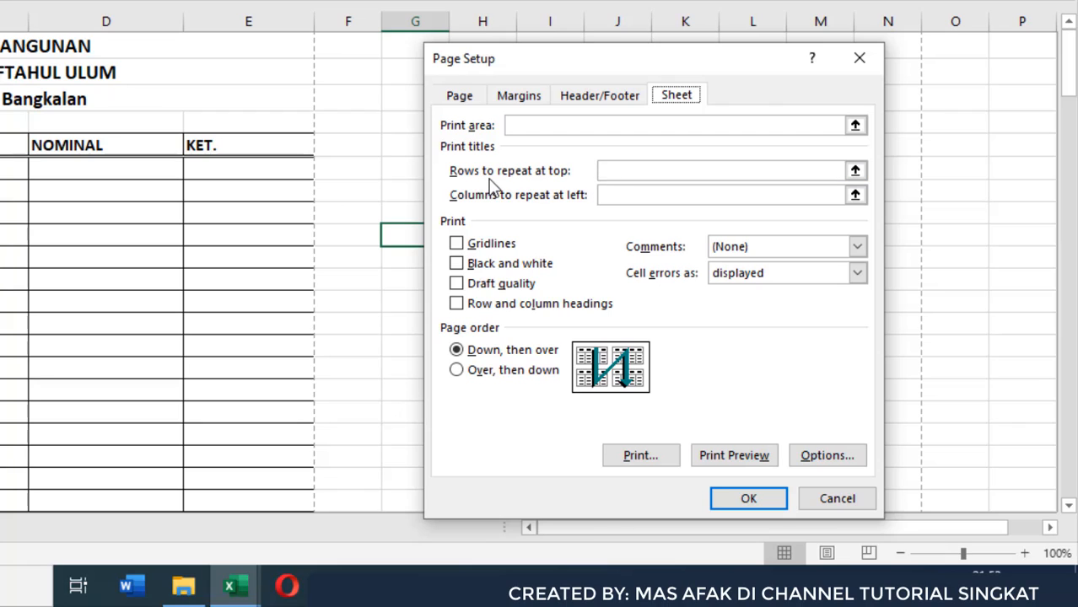
click(621, 171)
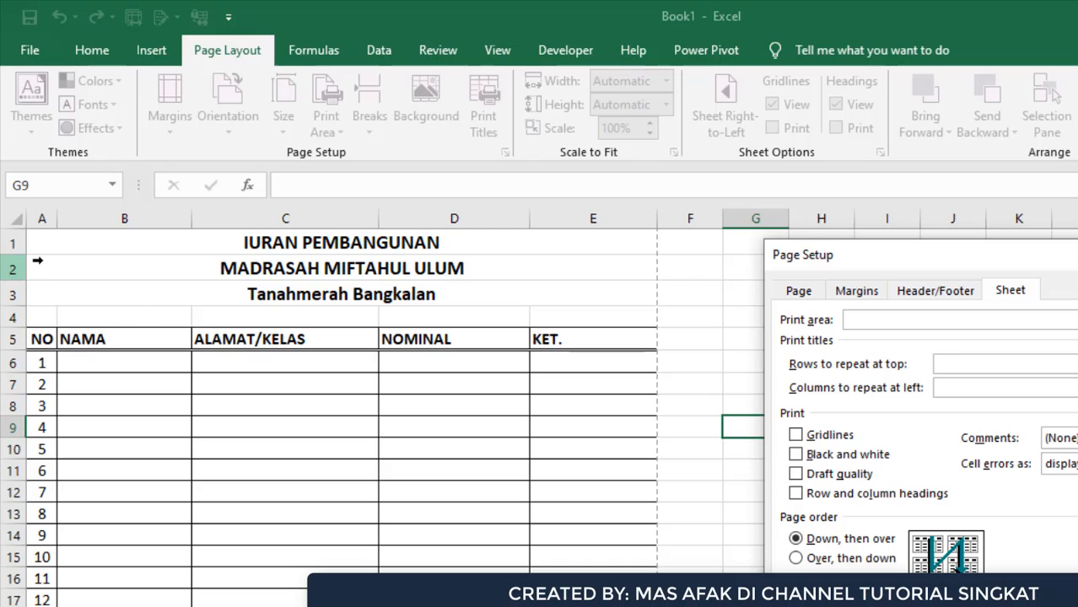
drag(15, 243, 13, 341)
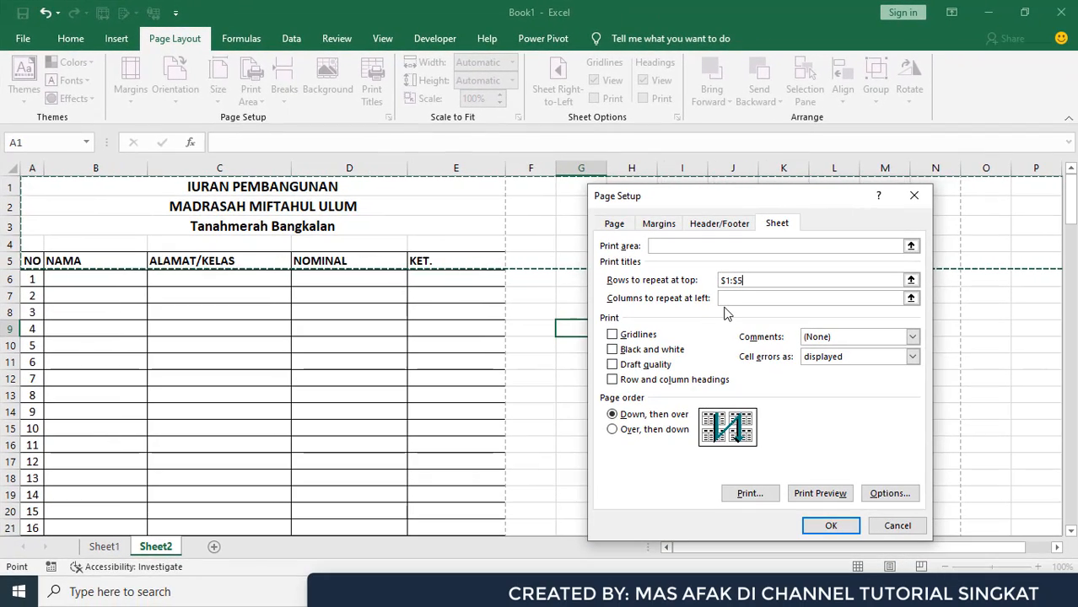
click(838, 525)
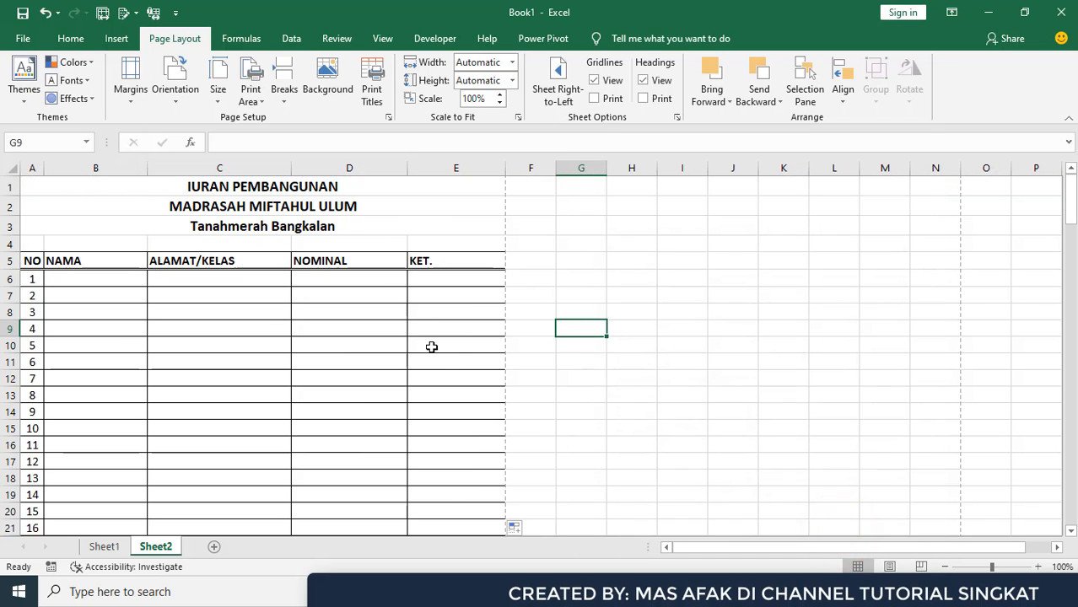
Page forward and back through the print preview to check the repeated rows, and return to the sheet.
key(ctrl+p)
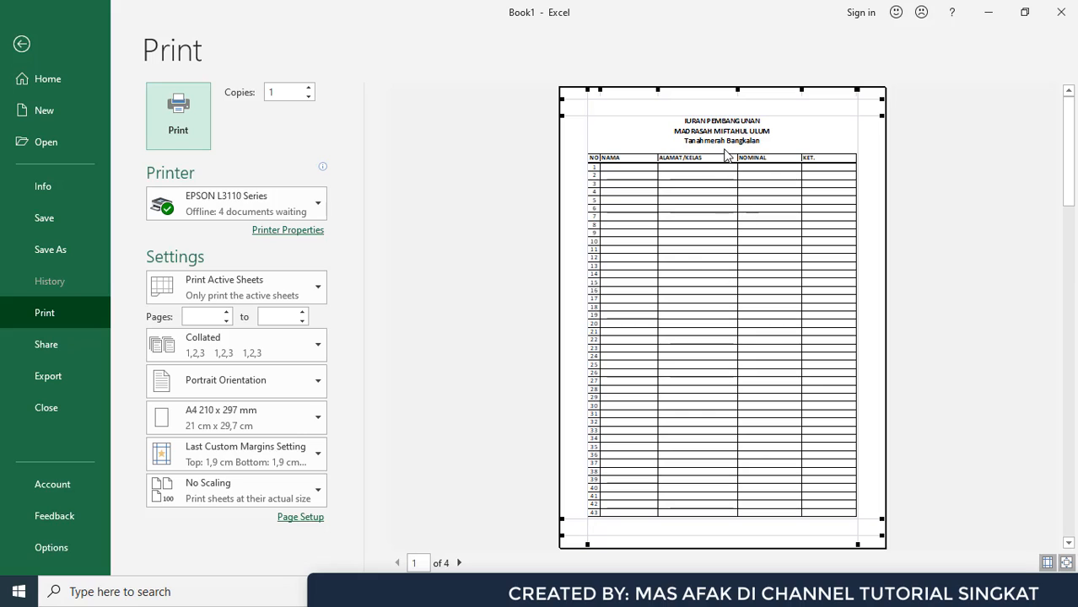
click(459, 563)
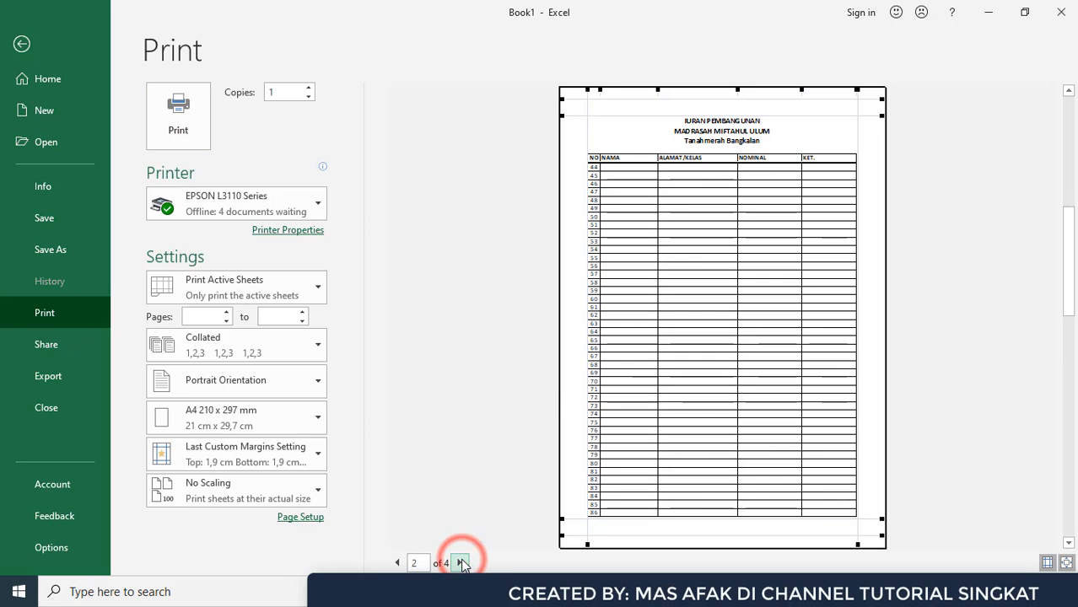
click(461, 563)
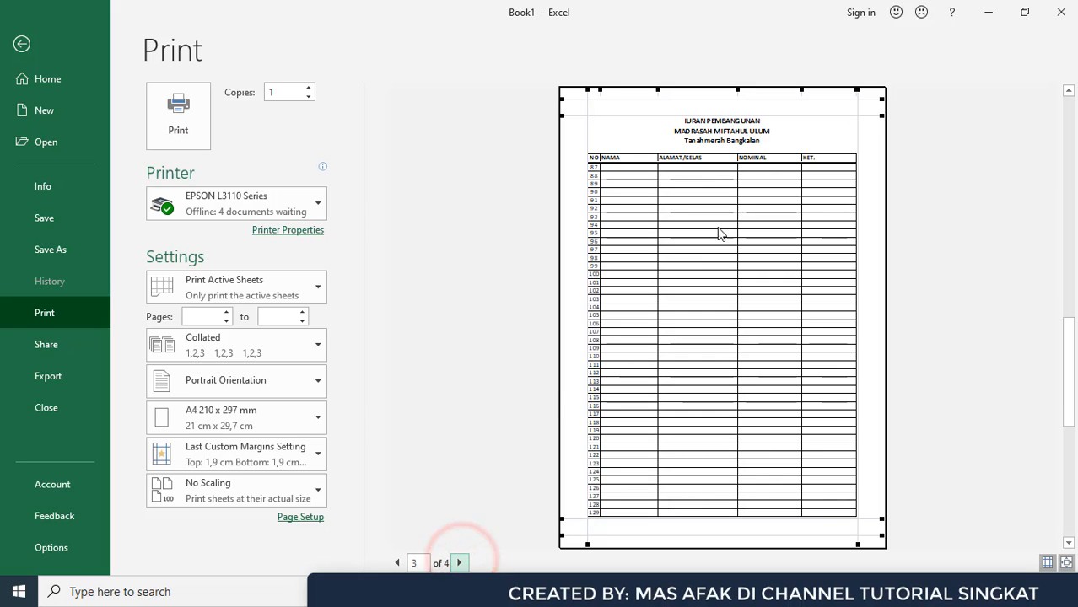
click(396, 563)
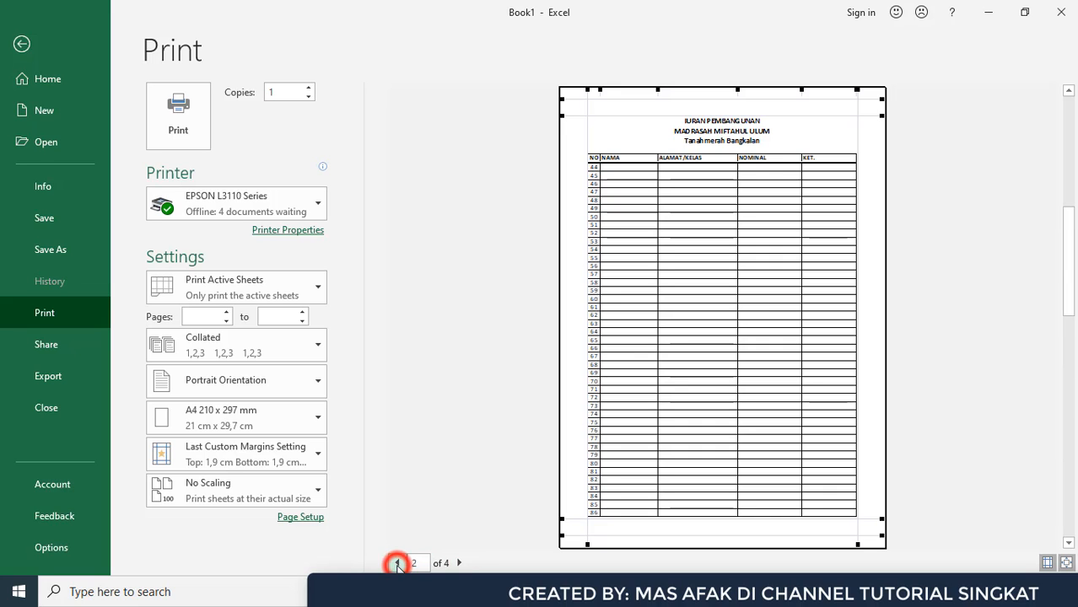
click(396, 563)
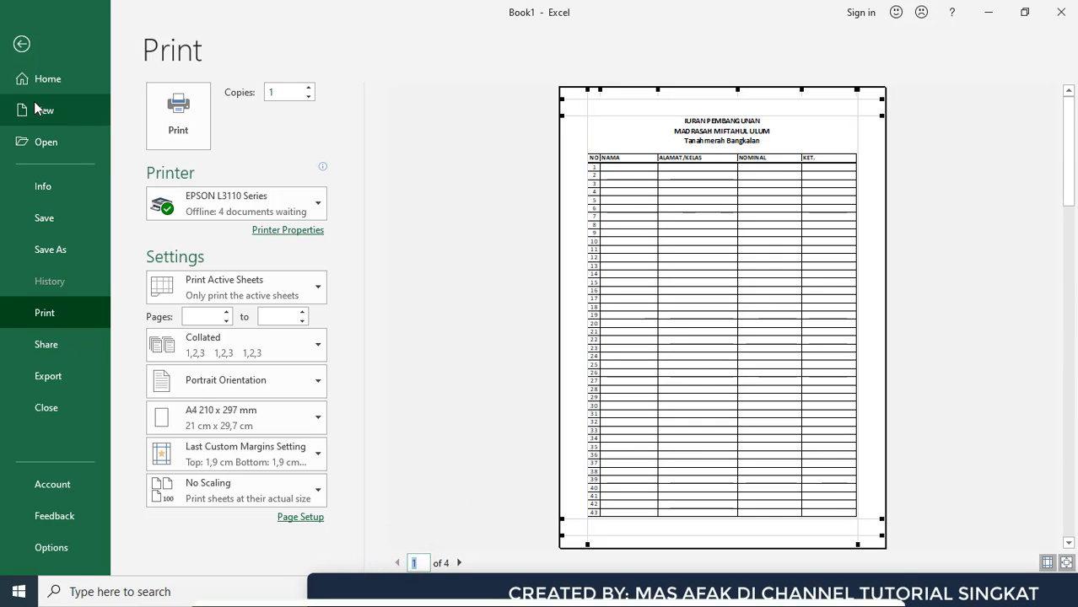
click(21, 44)
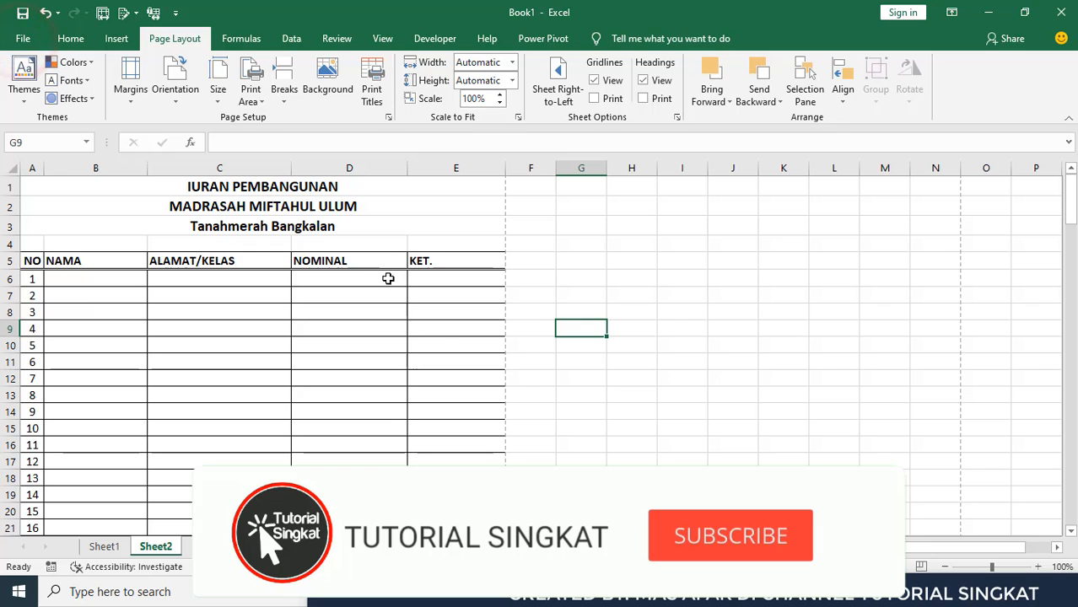
Try the Folio paper size, 21,5 cm x 33 cm, for the printout.
key(ctrl+p)
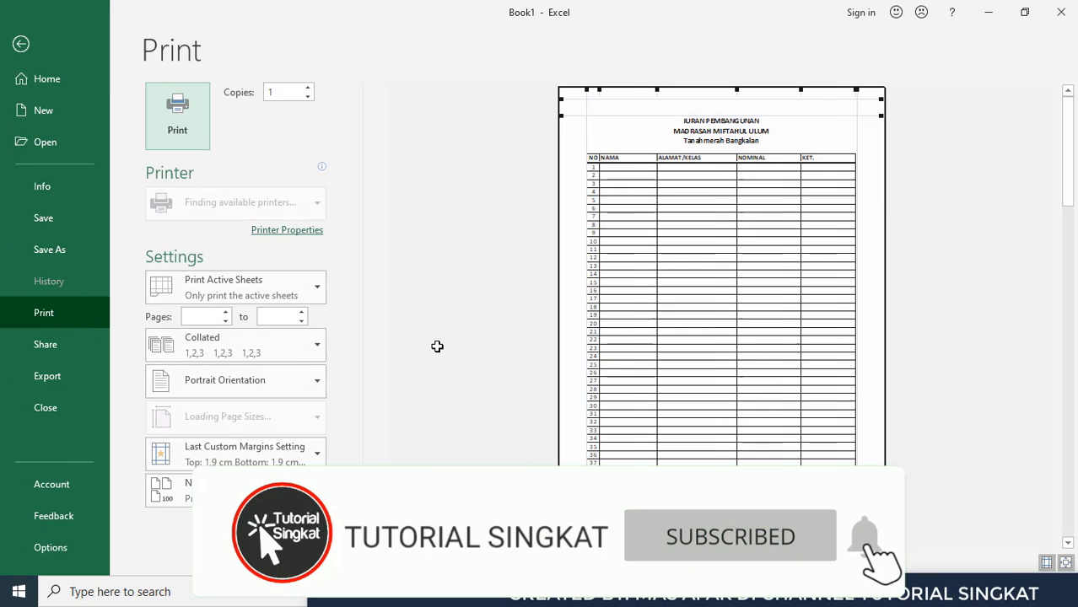
click(270, 422)
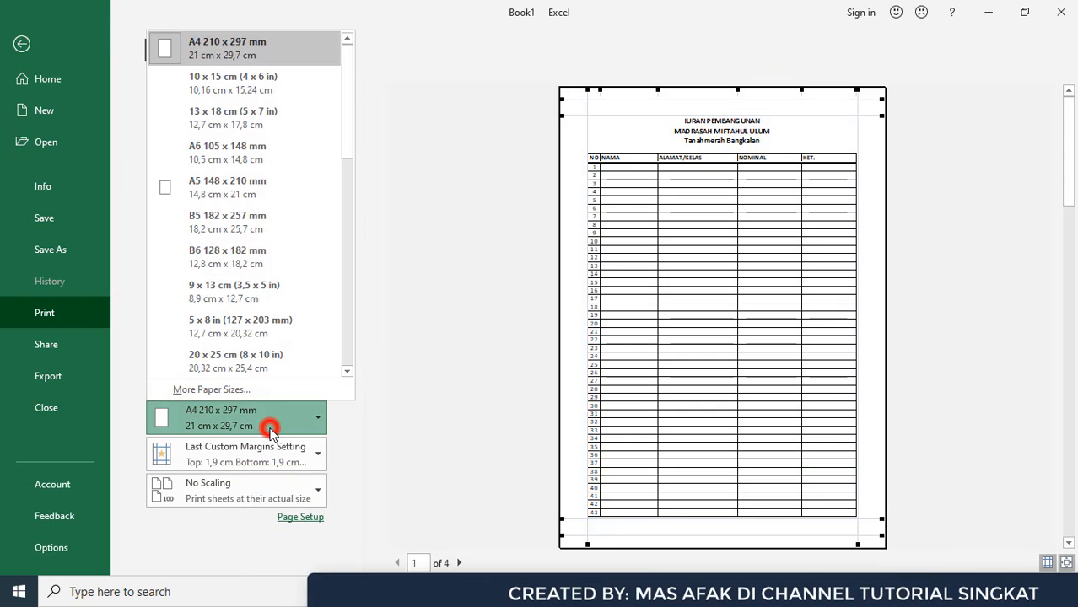
scroll(288, 326, down, 8)
scroll(288, 329, down, 2)
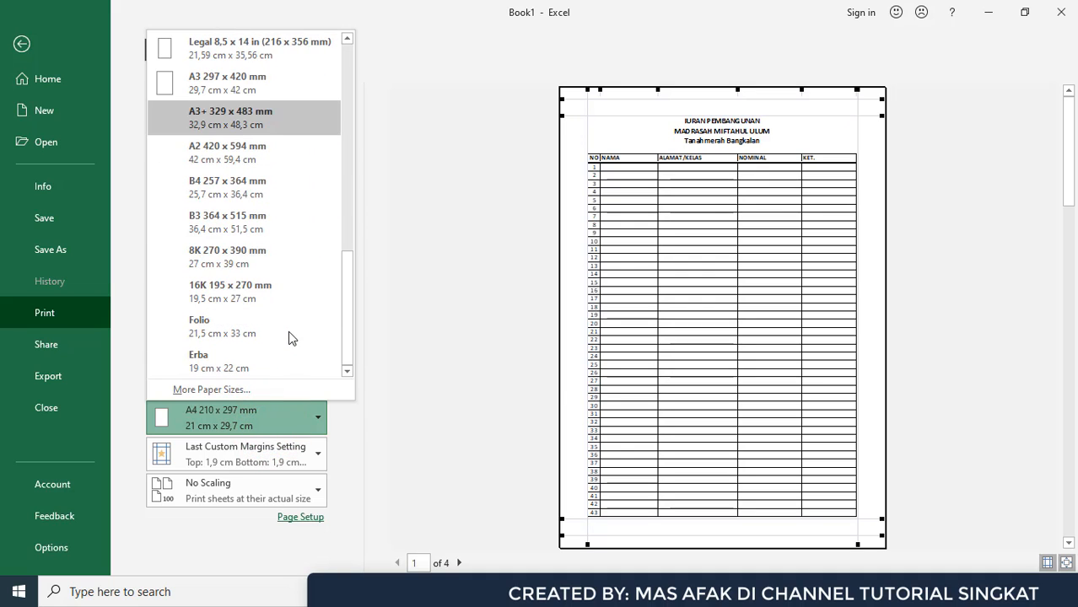
click(242, 329)
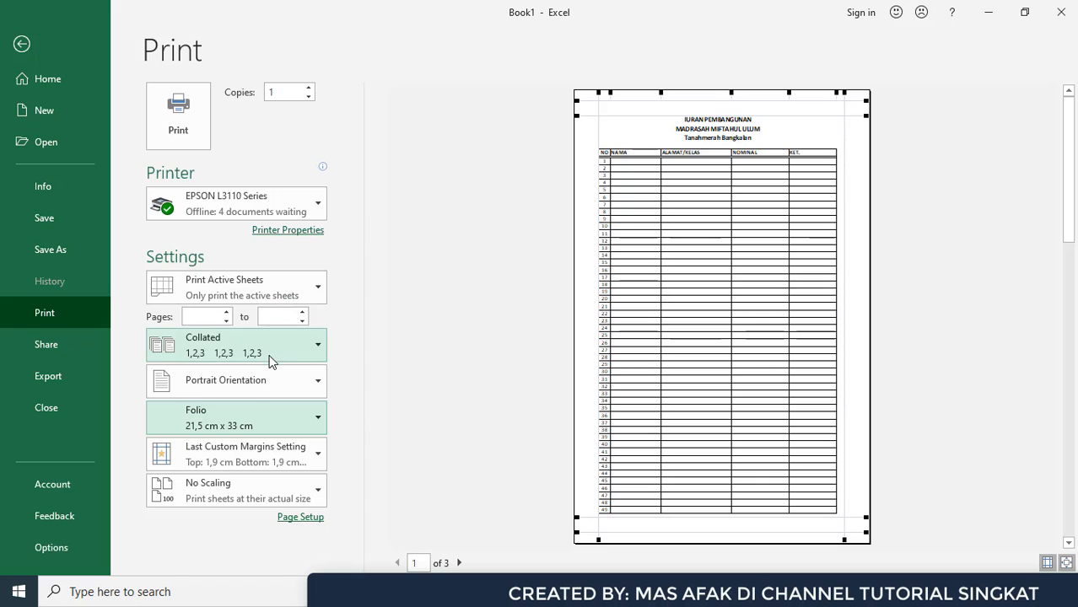
Look through the other available paper sizes without choosing one, and return to the sheet.
click(266, 426)
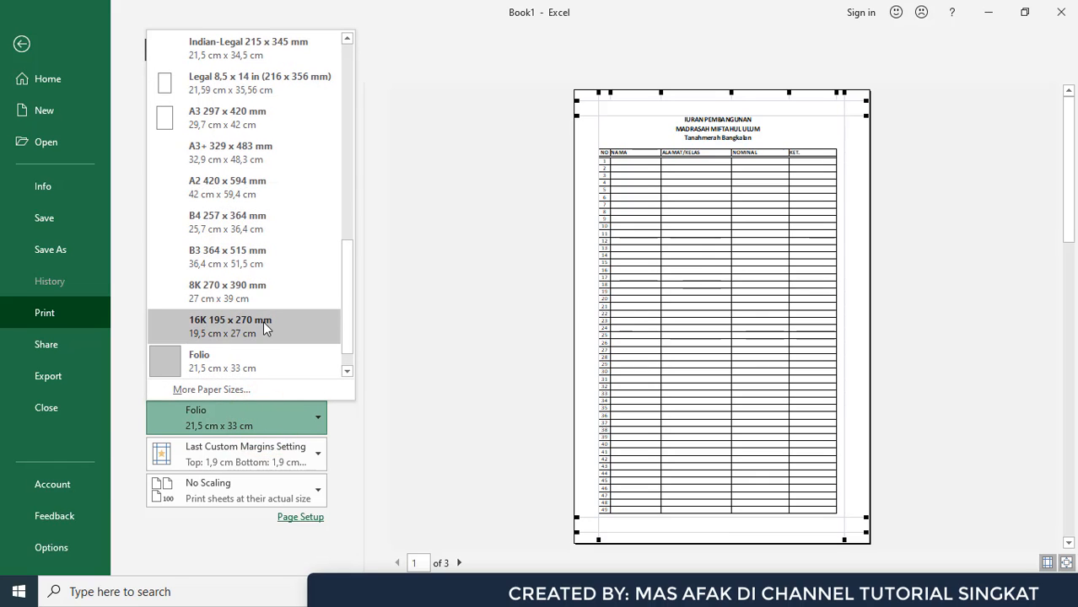
scroll(263, 324, up, 4)
scroll(264, 323, down, 2)
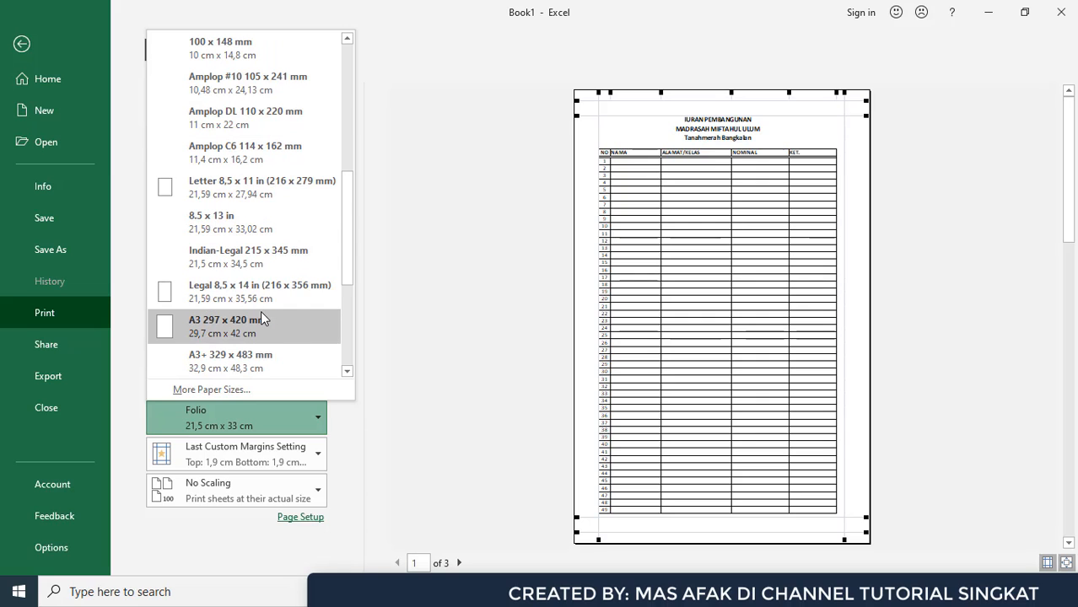
scroll(264, 318, down, 3)
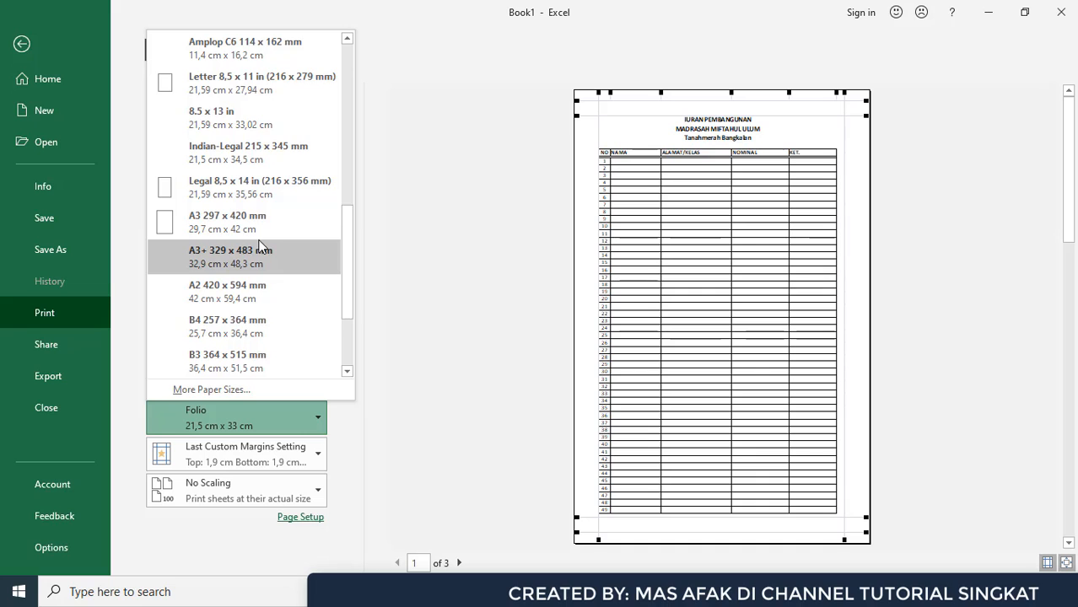
scroll(263, 243, up, 5)
click(238, 58)
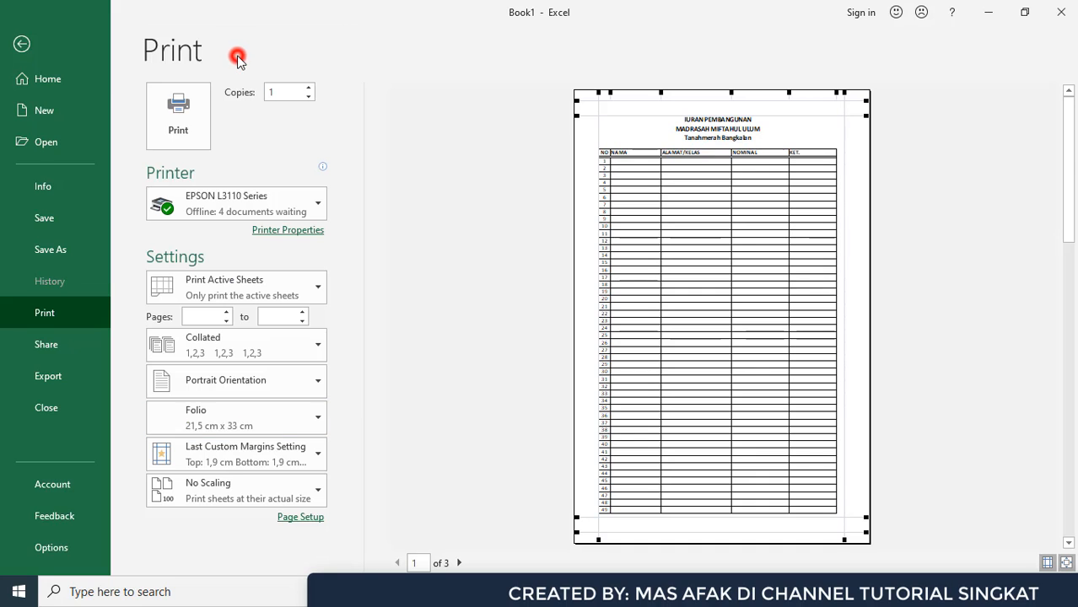
click(21, 45)
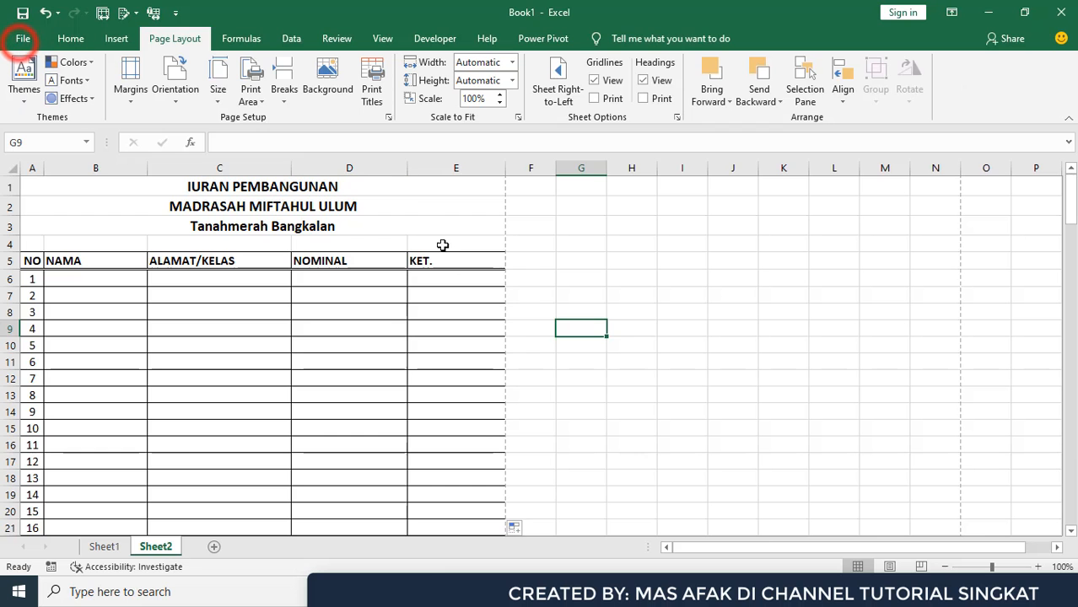
click(469, 294)
scroll(517, 312, down, 3)
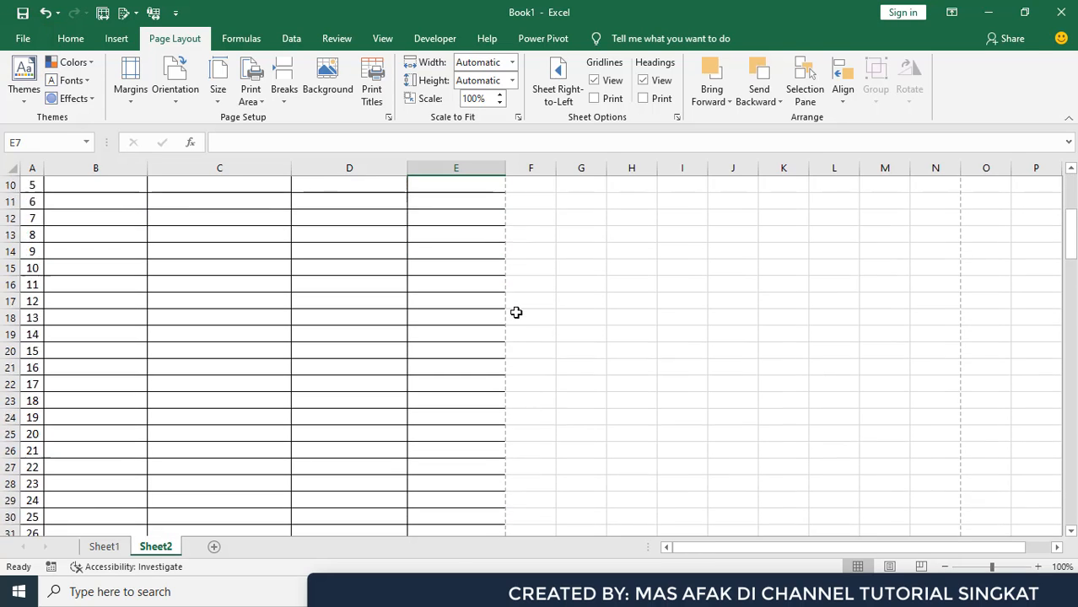
scroll(516, 312, up, 3)
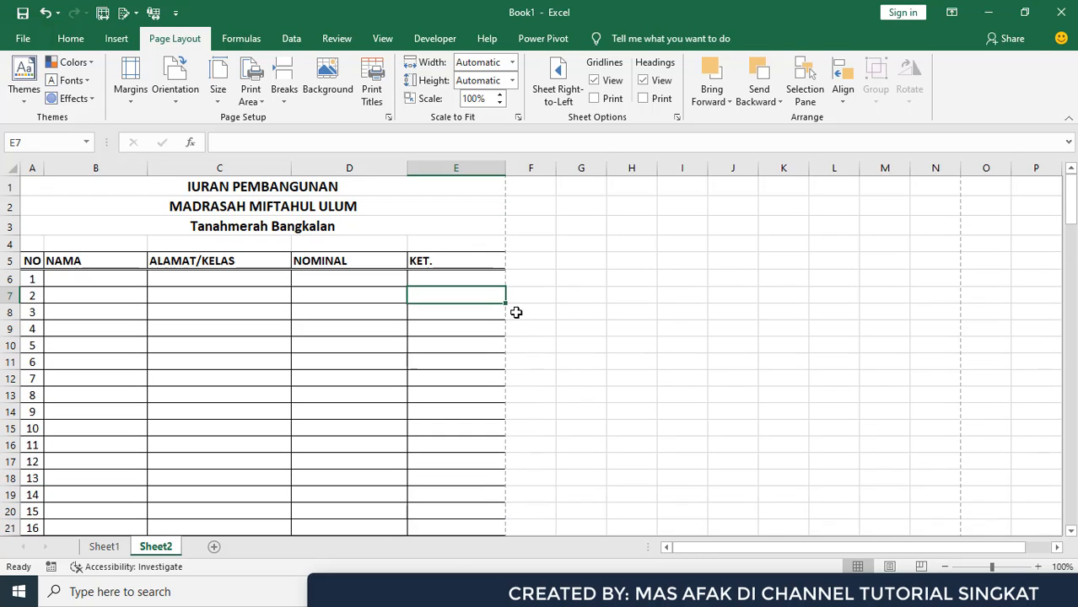
click(382, 40)
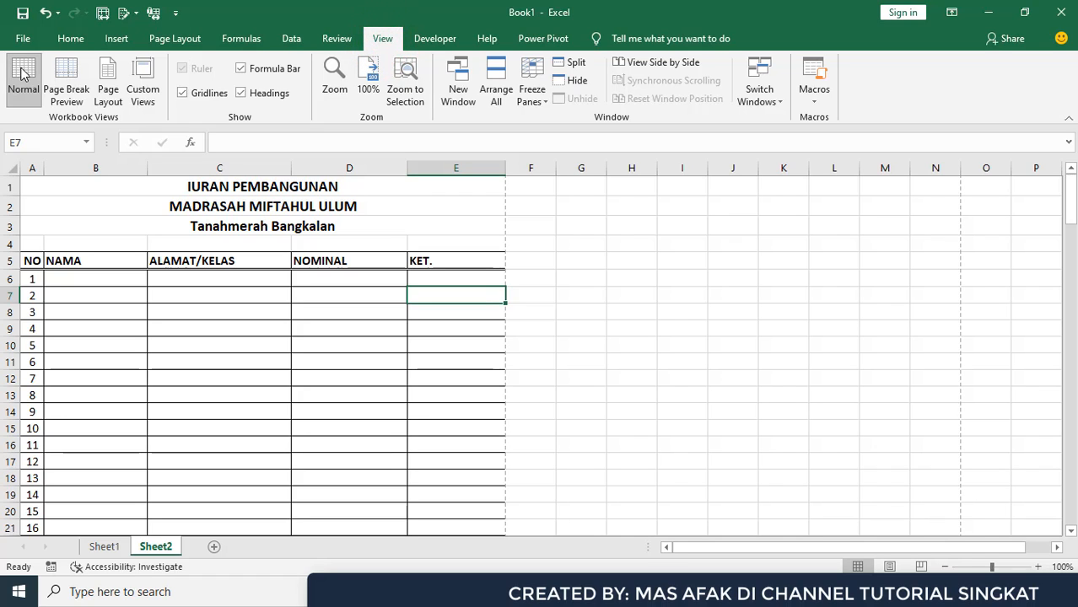
click(71, 39)
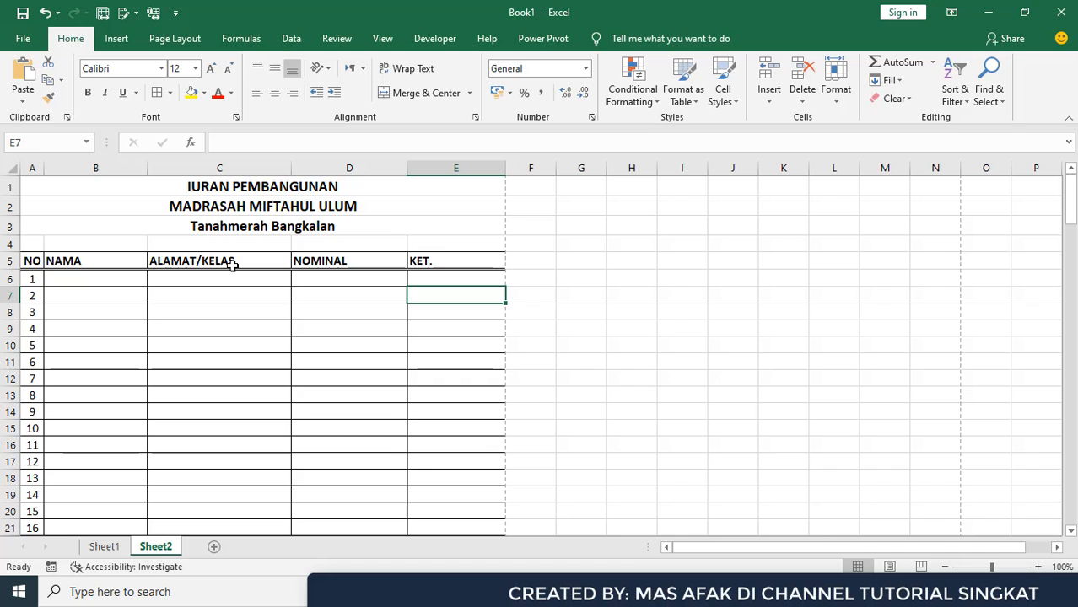
scroll(232, 264, down, 7)
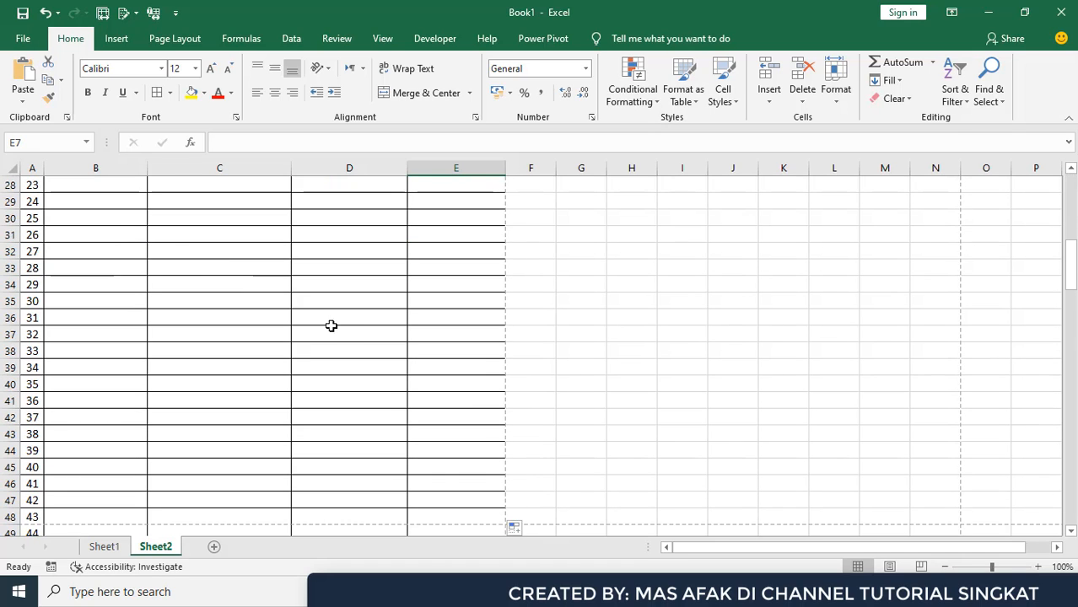
scroll(355, 337, up, 2)
scroll(403, 420, up, 4)
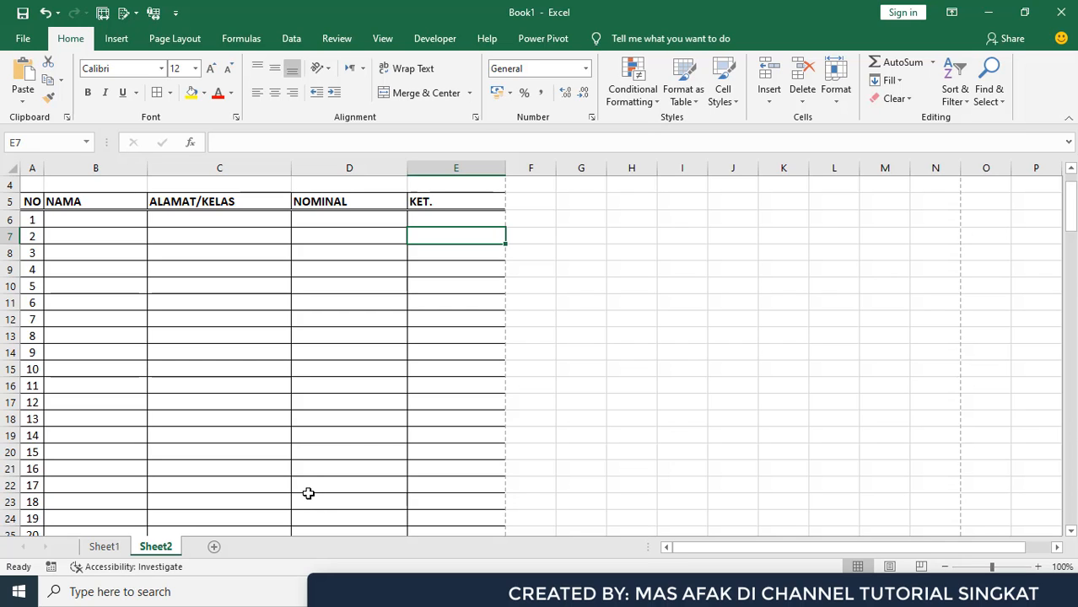
Examine the print preview up to the last page for the title, column headers and bottom-of-page area, and return to the sheet.
key(ctrl+p)
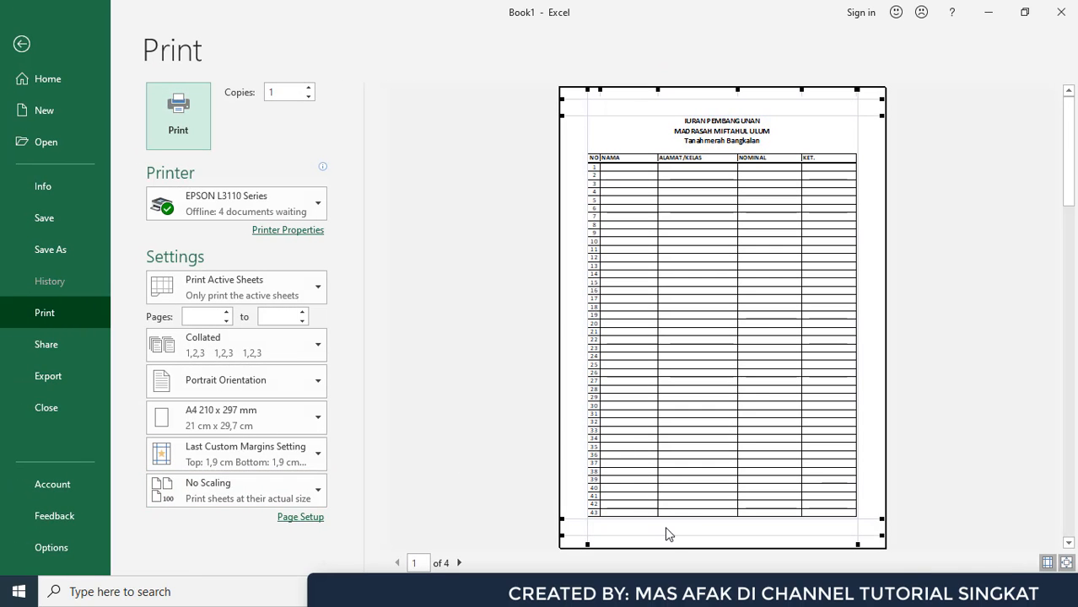
click(459, 563)
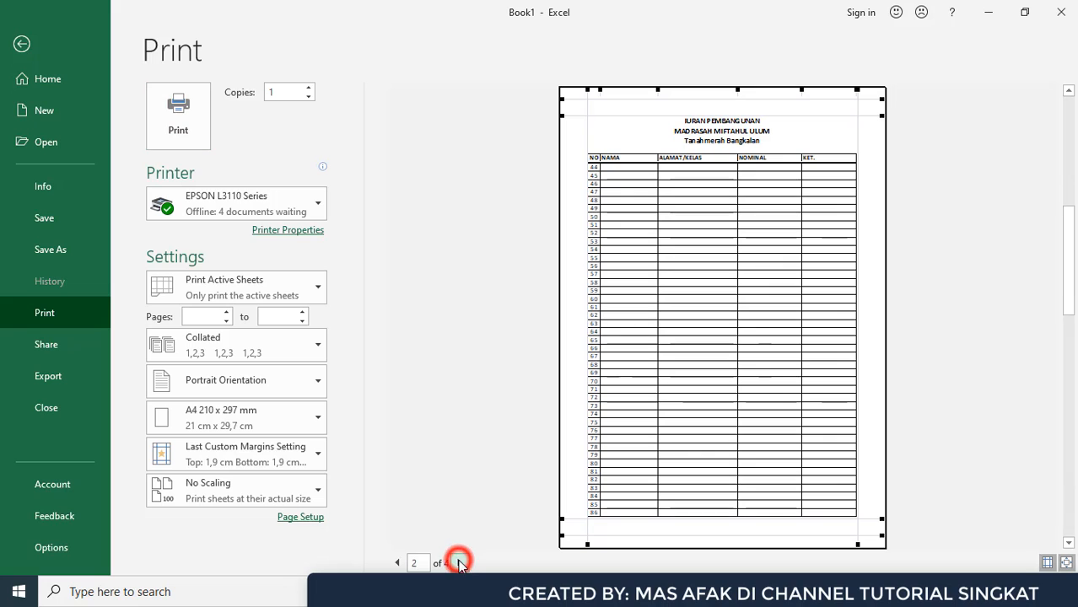
click(459, 563)
click(459, 563)
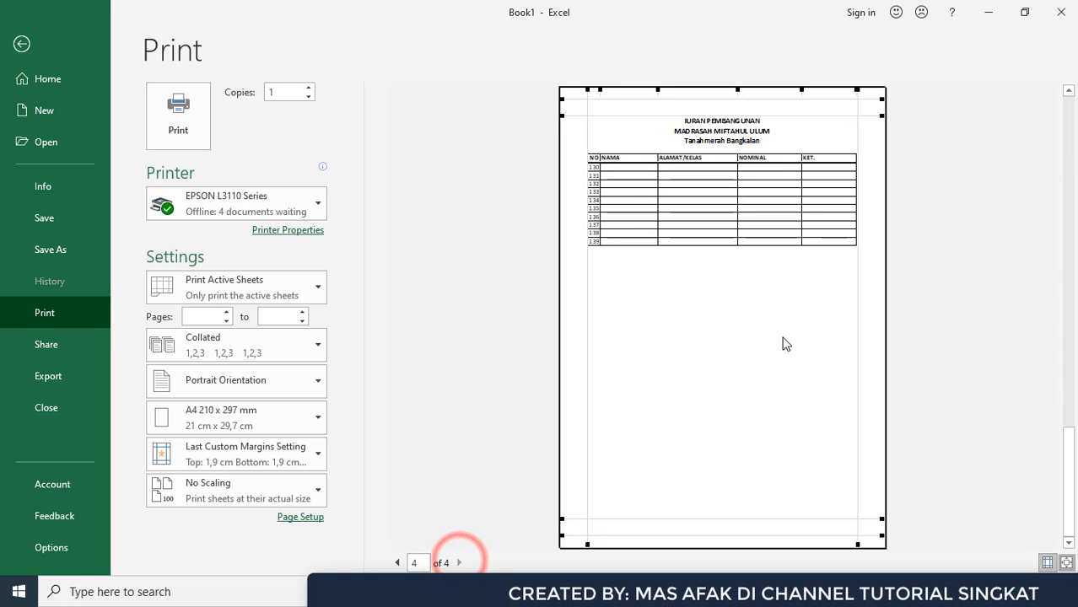
click(13, 47)
scroll(324, 373, down, 20)
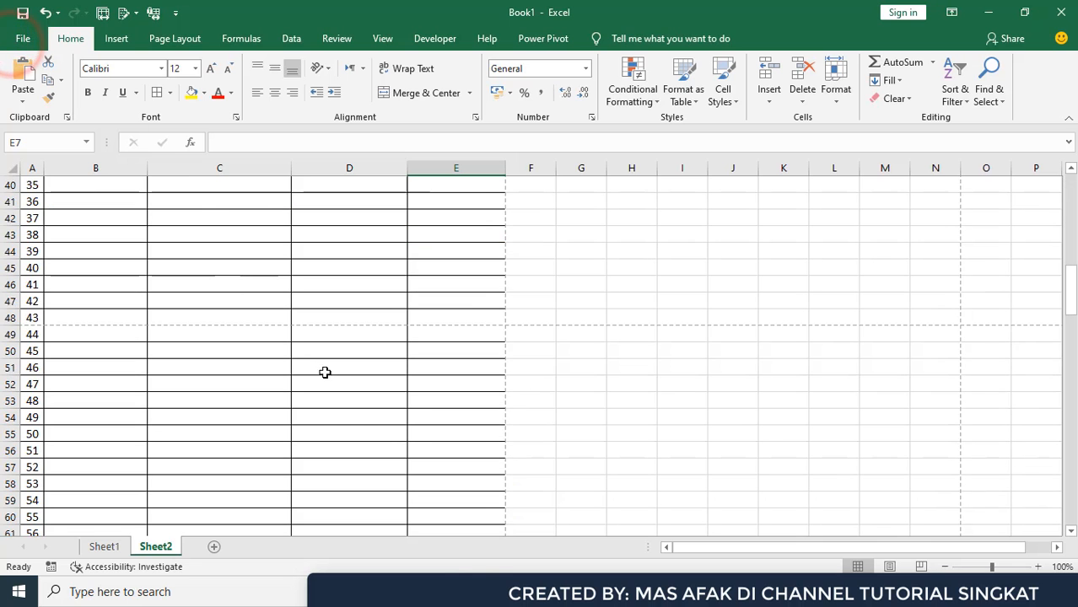
scroll(339, 382, down, 16)
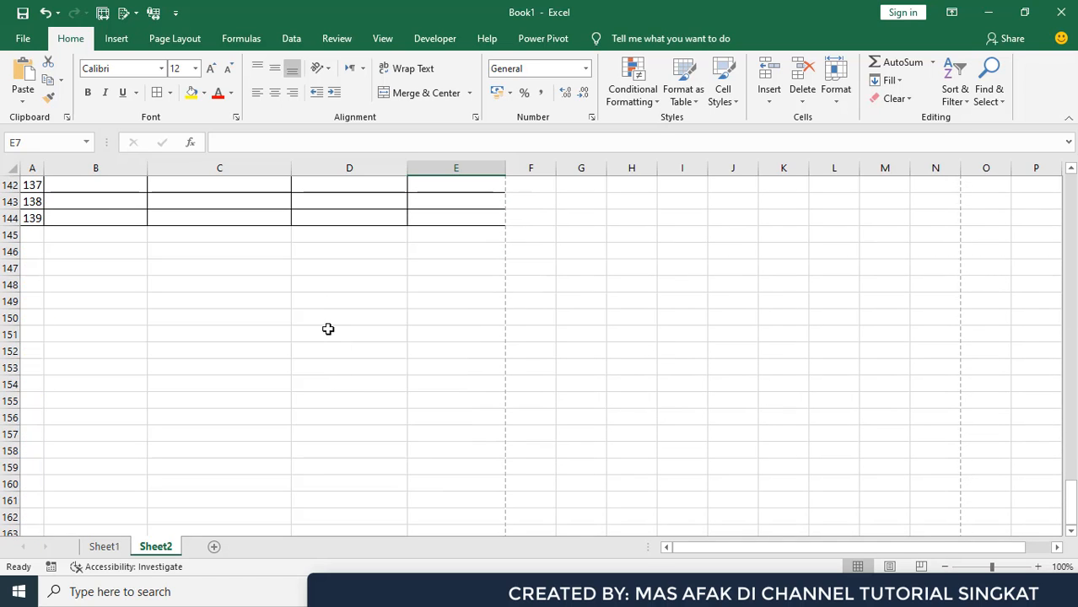
click(317, 265)
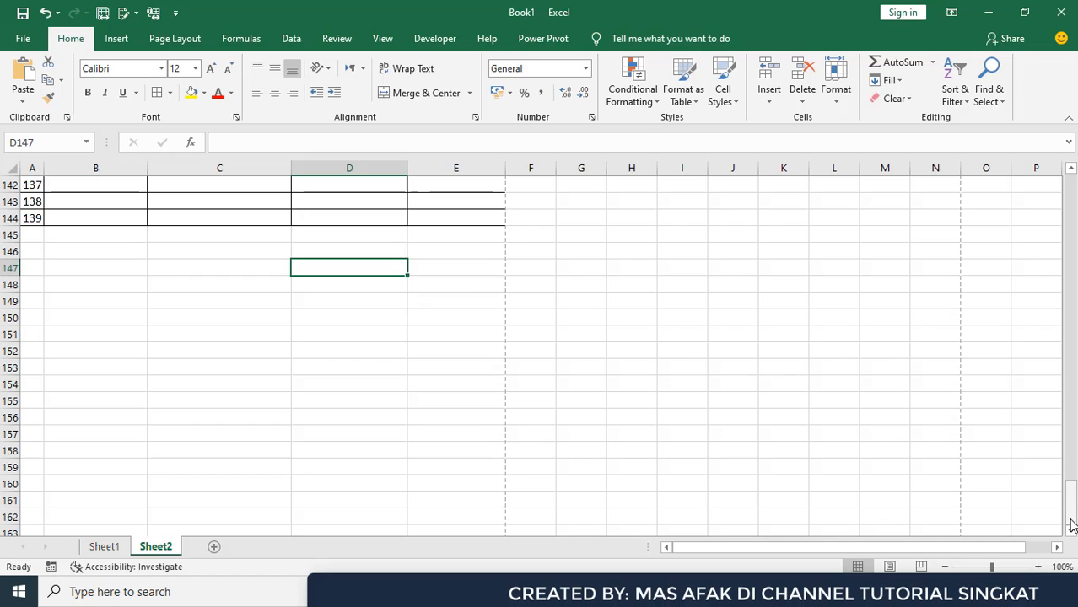
drag(1071, 505, 1070, 194)
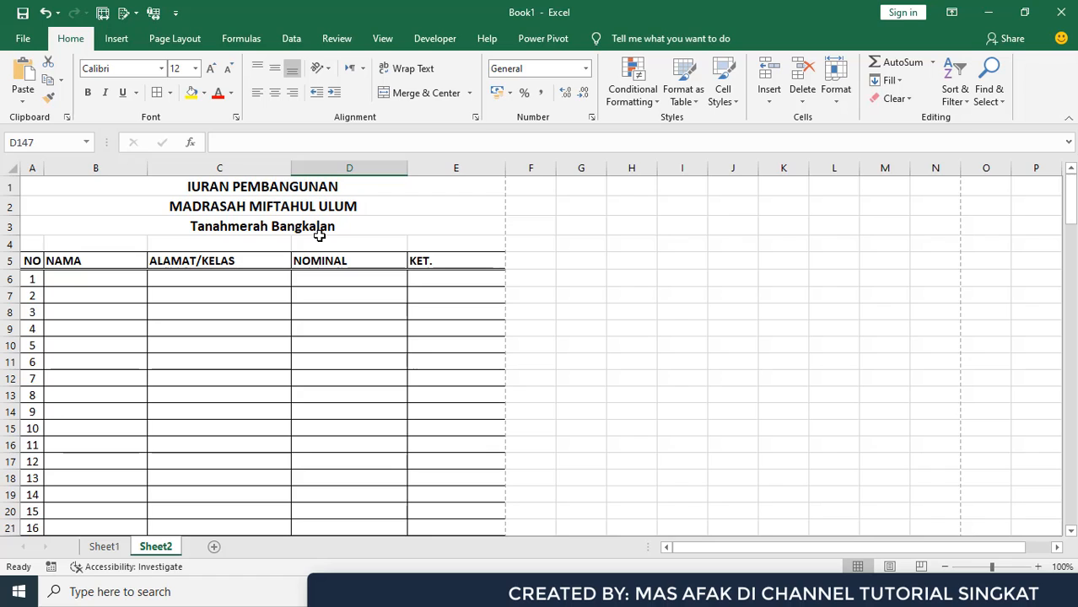
Switch the sheet to Page Layout view and go to the footer area of the first page.
click(382, 38)
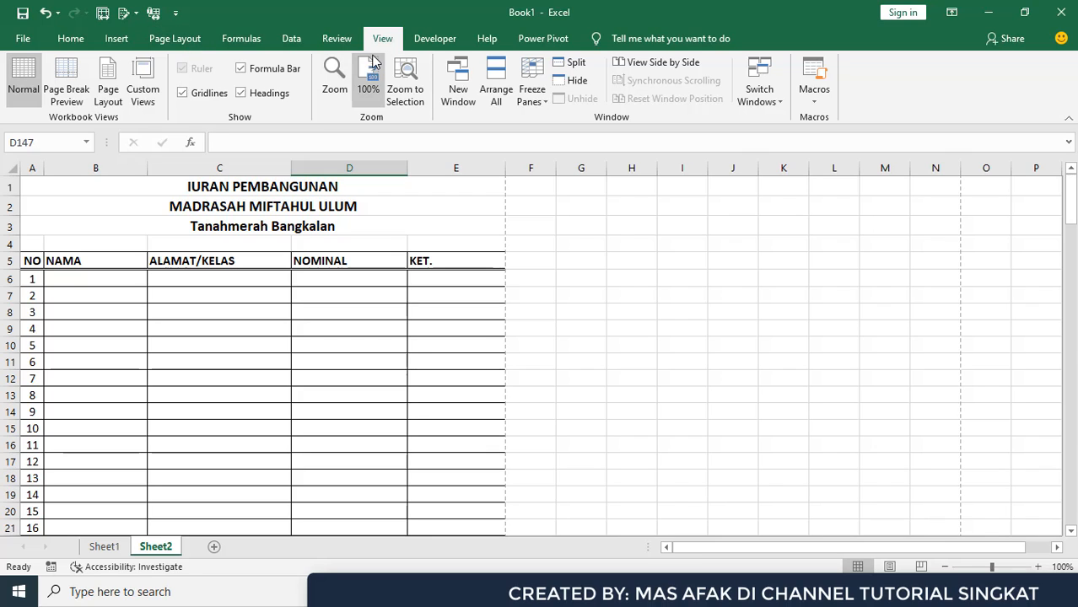
click(108, 91)
scroll(337, 349, up, 7)
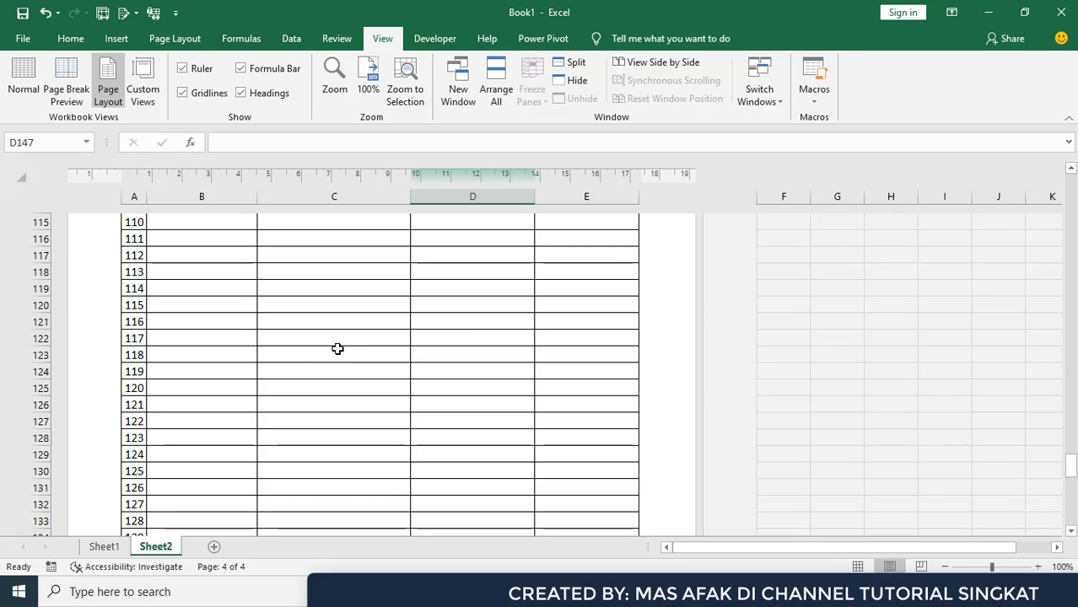
scroll(337, 348, down, 4)
scroll(390, 377, up, 12)
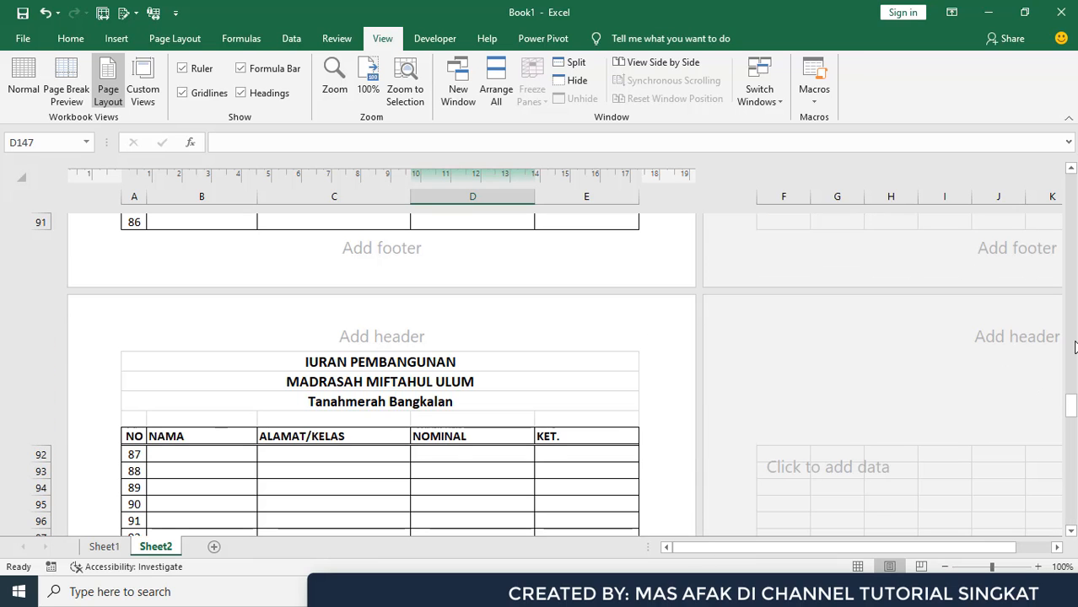
drag(1071, 410, 1050, 181)
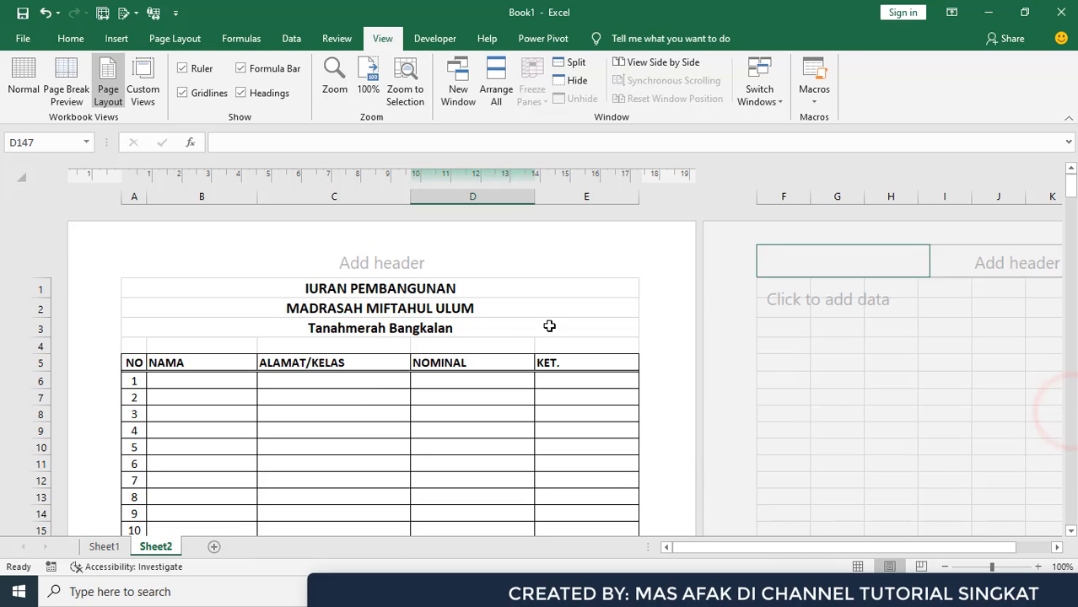
scroll(460, 324, down, 14)
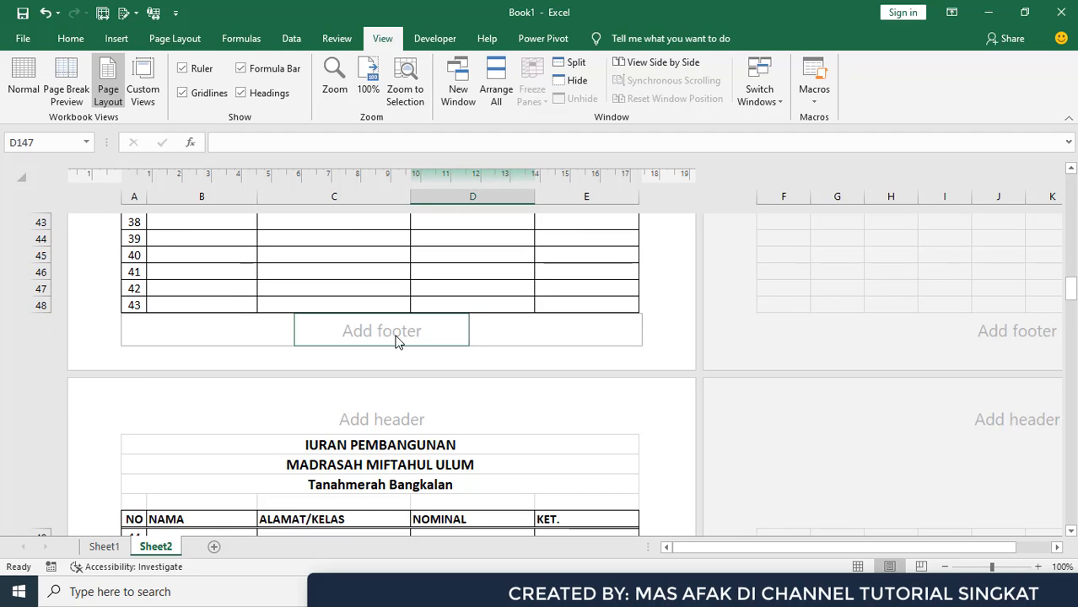
Enter a signature block in the center footer section: "TTD", blank lines, spaced parentheses for the name, and "Penerima" below.
click(379, 332)
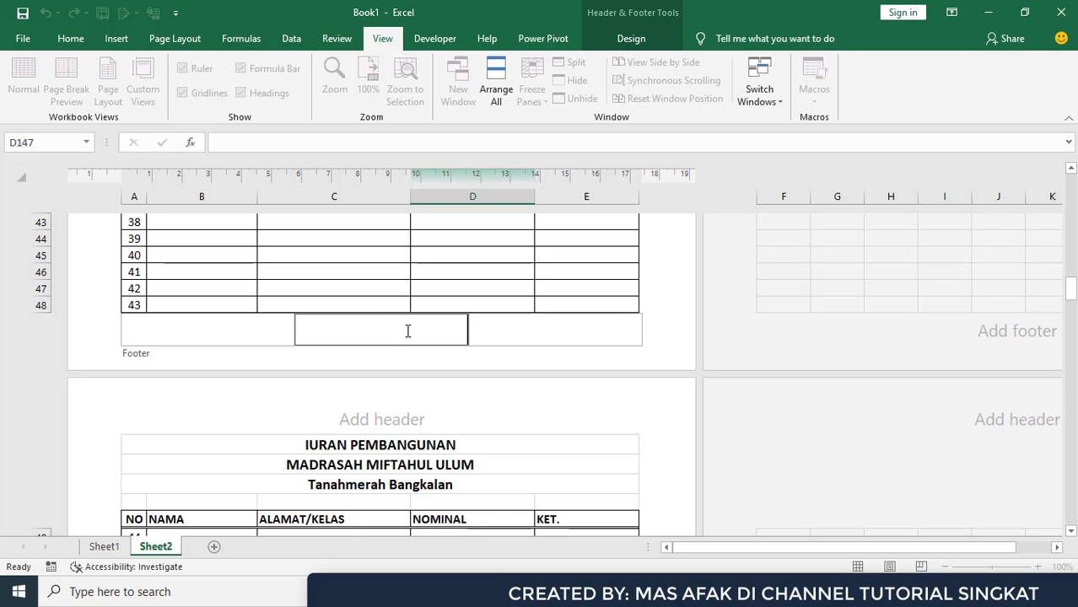
text(TTD)
key(Return)
key(Return)
key(Return)
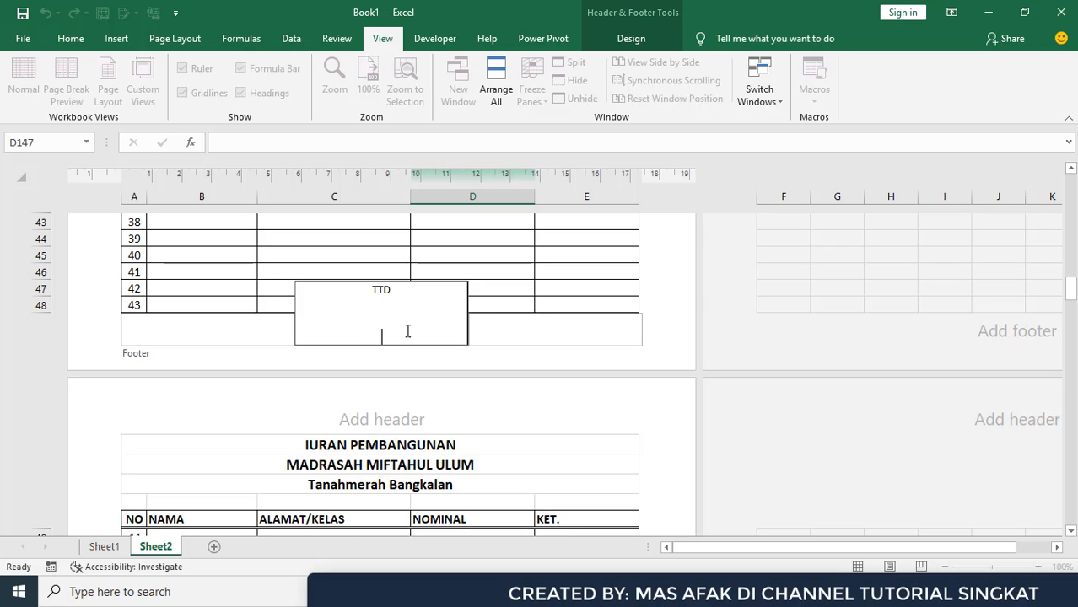
text((                              ))
key(Return)
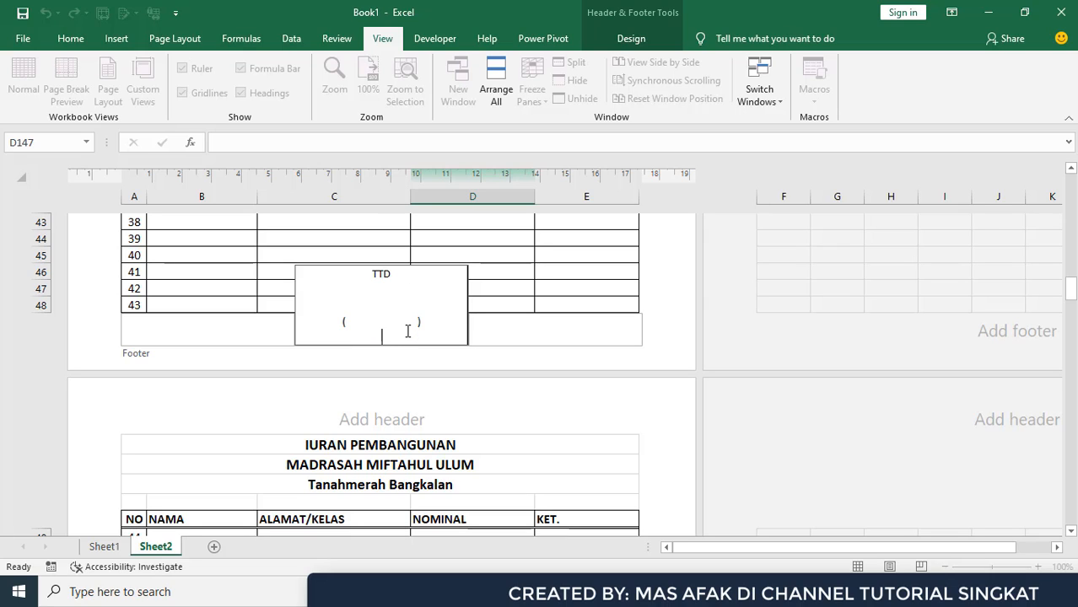
text(Penerima)
click(399, 327)
Show the right, center and left footer sections in turn, and leave footer editing.
click(553, 337)
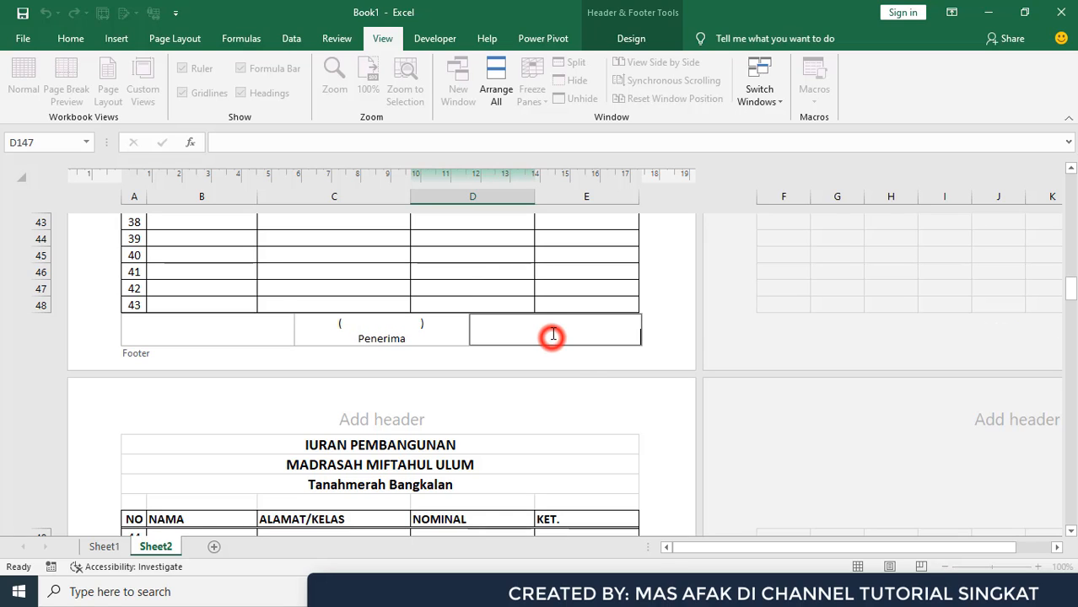
click(386, 329)
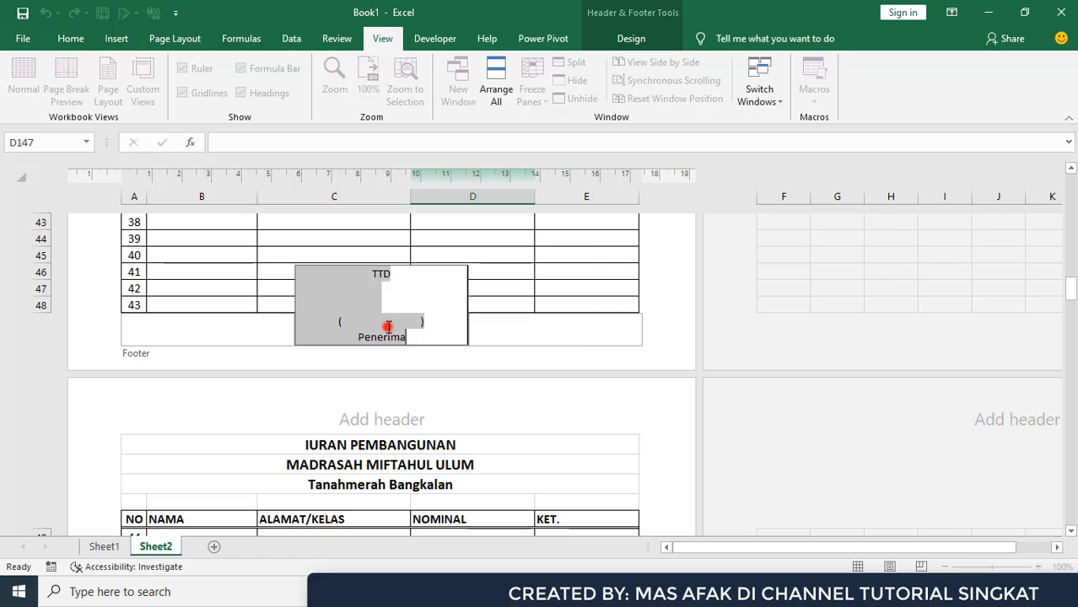
click(261, 318)
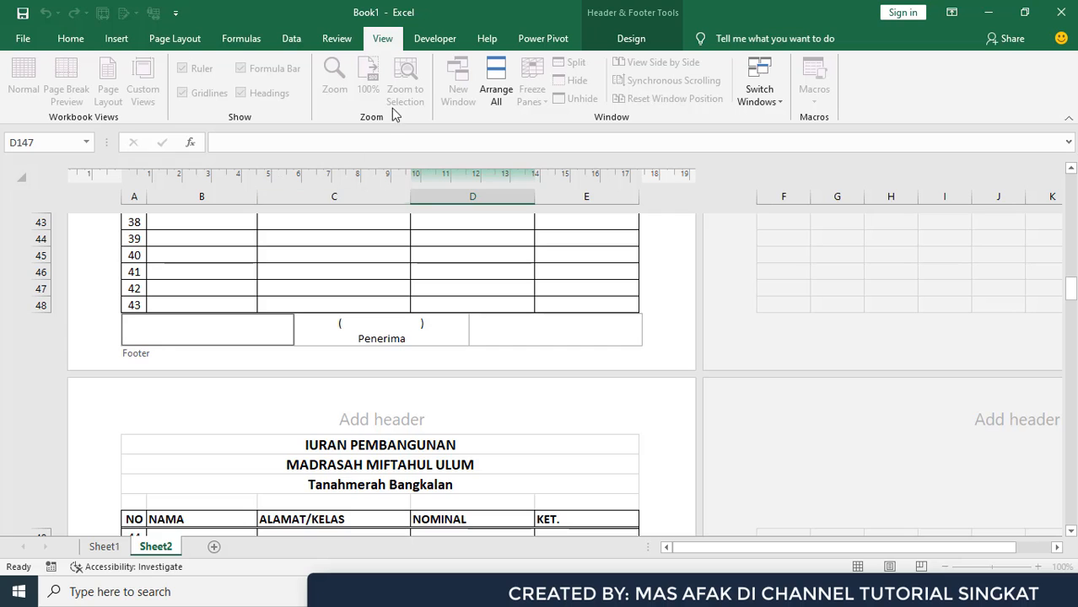
click(489, 277)
Check the signature footer at the page transition, and return the sheet to Normal view at the table's title.
scroll(466, 329, up, 12)
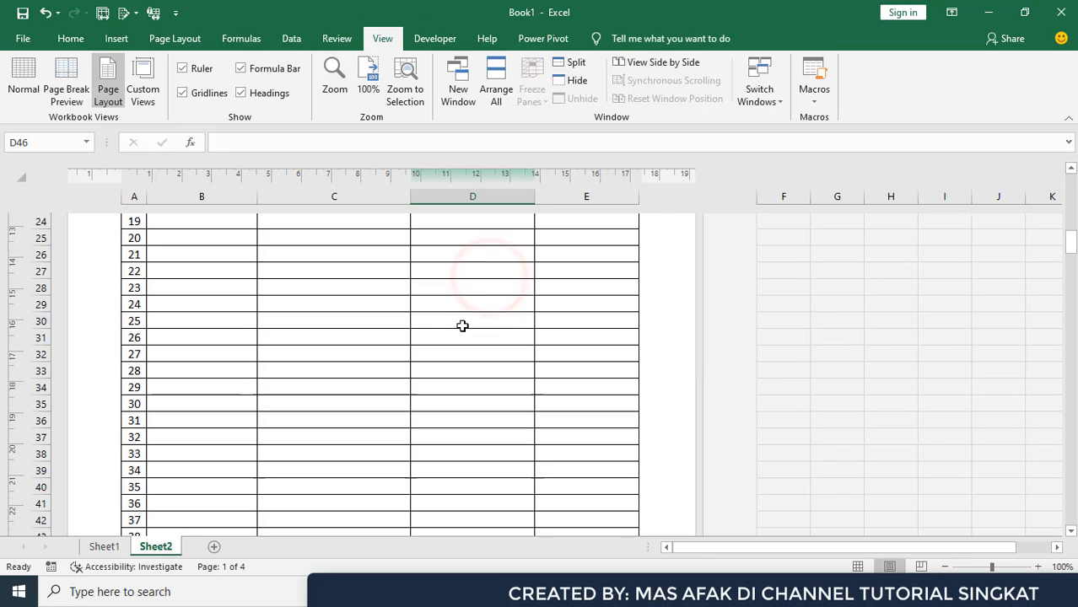
scroll(471, 400, down, 5)
scroll(468, 328, down, 12)
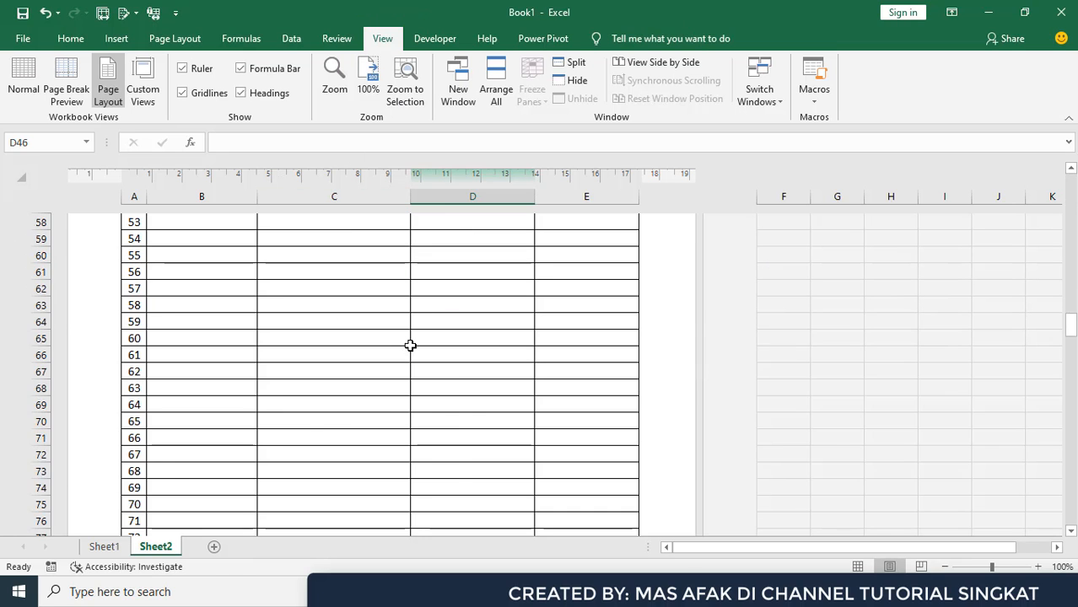
scroll(409, 344, up, 4)
click(23, 83)
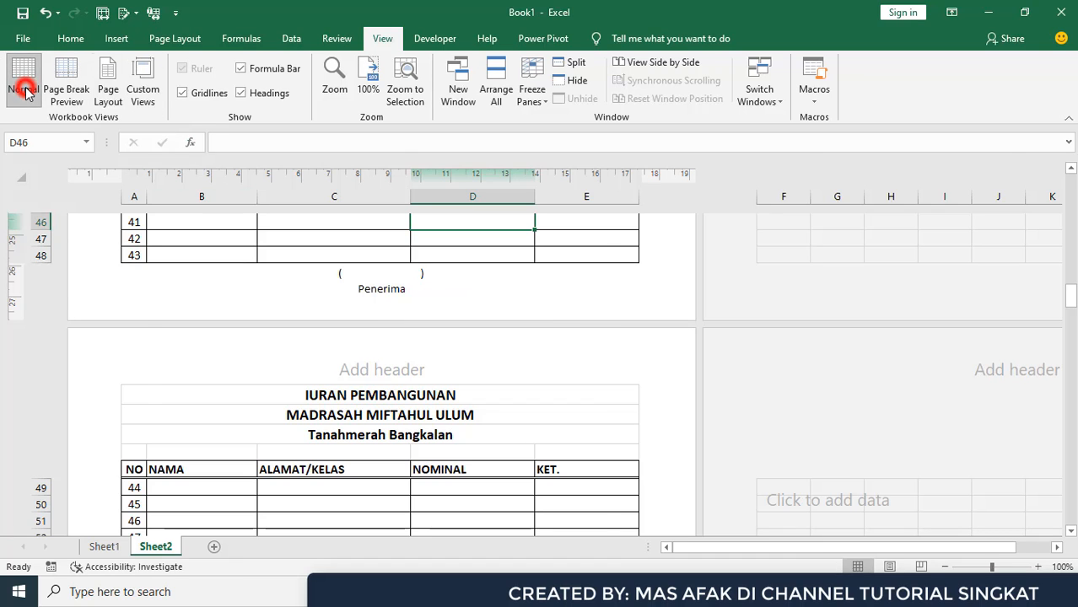
click(397, 294)
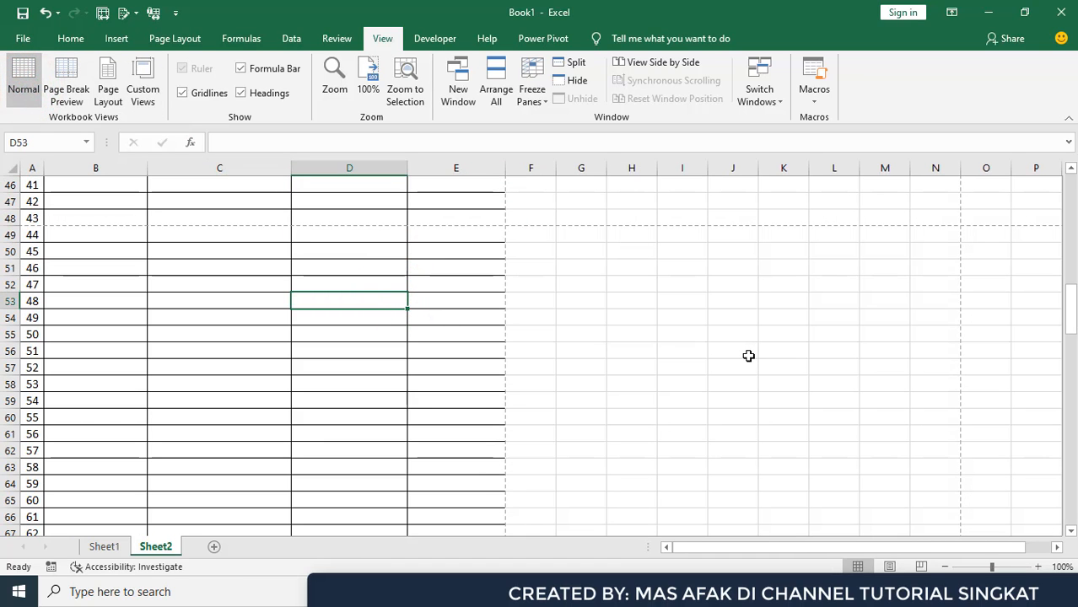
scroll(734, 354, up, 15)
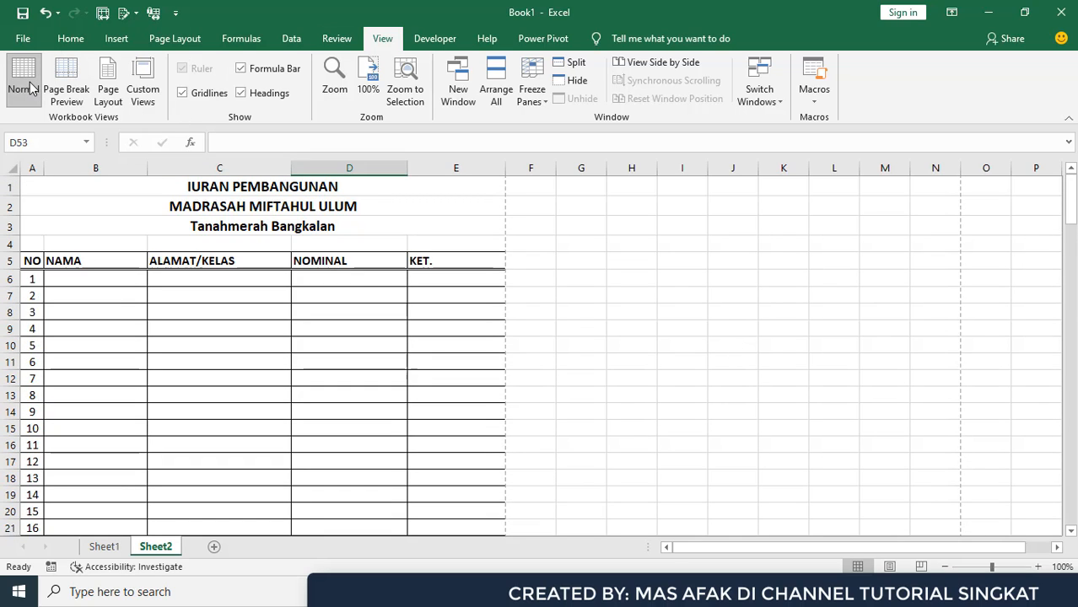
Show the sheet briefly in Page Layout view and switch back to Normal view at the title rows.
click(108, 88)
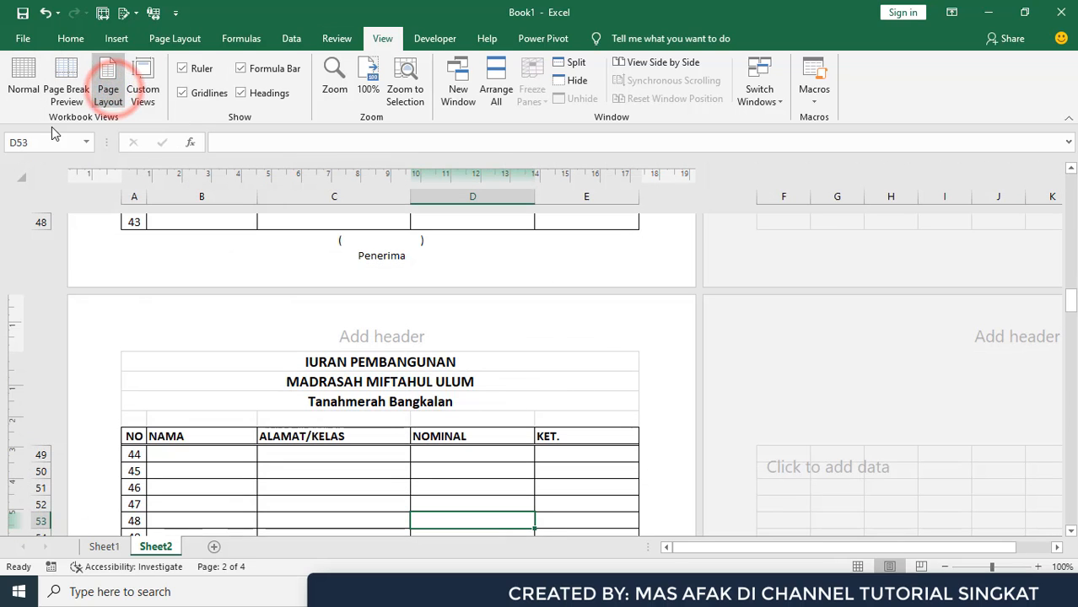
click(26, 83)
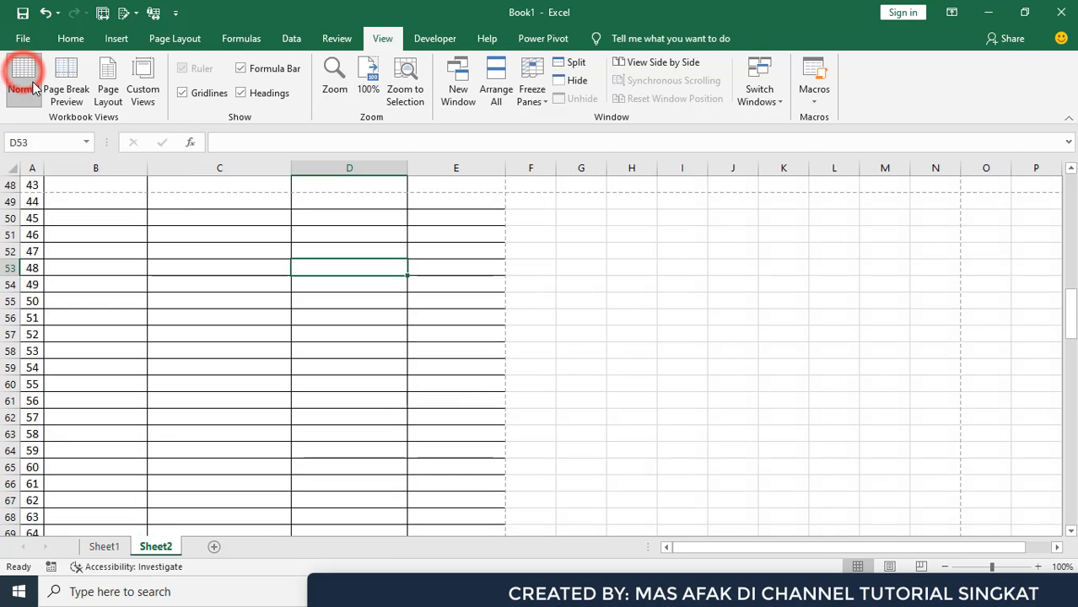
scroll(370, 320, up, 16)
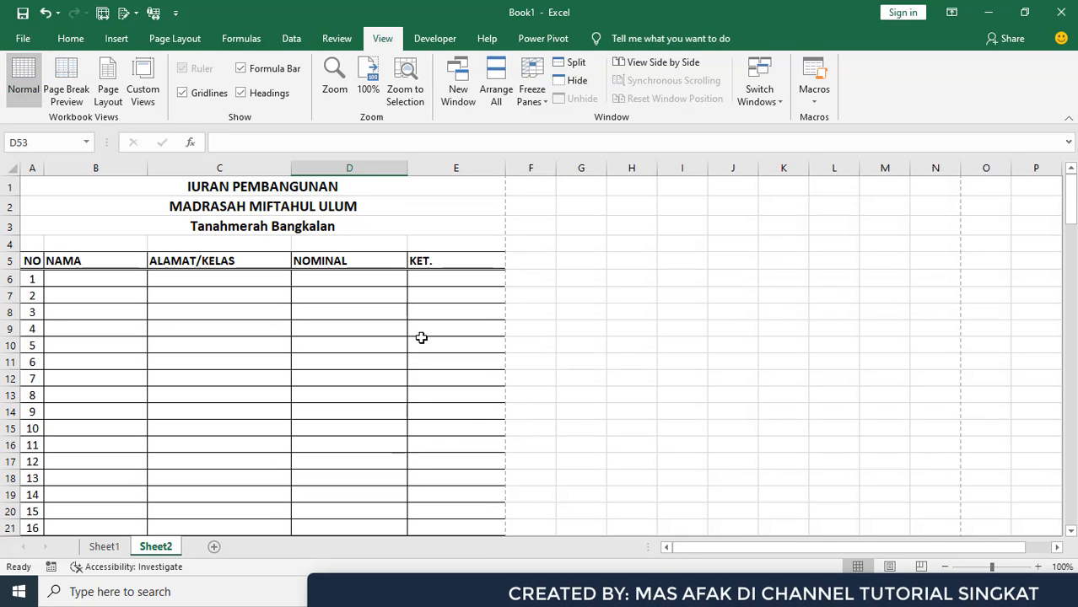
In the print preview, set the bottom margin to about 2,97 cm and the top to about 0,31 cm, moving header and footer outward.
key(ctrl+p)
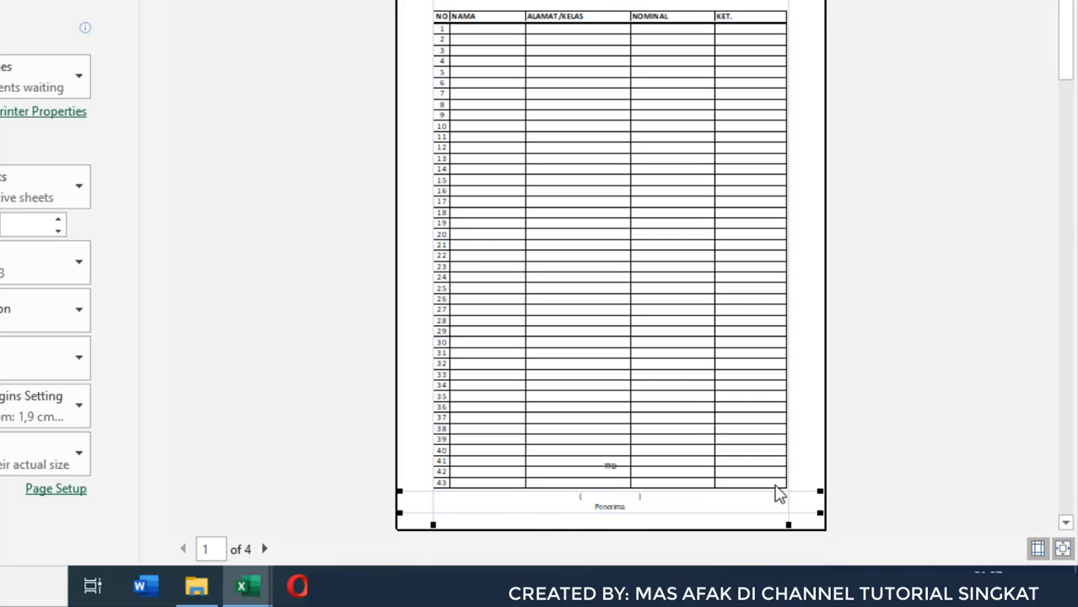
drag(798, 493, 794, 453)
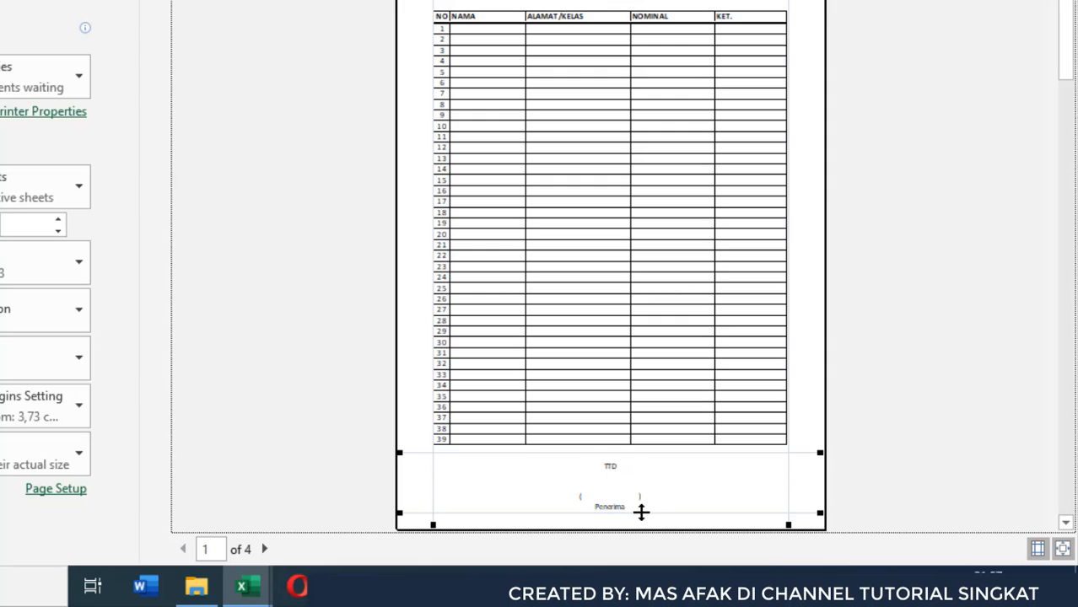
drag(641, 513, 645, 524)
drag(646, 454, 654, 472)
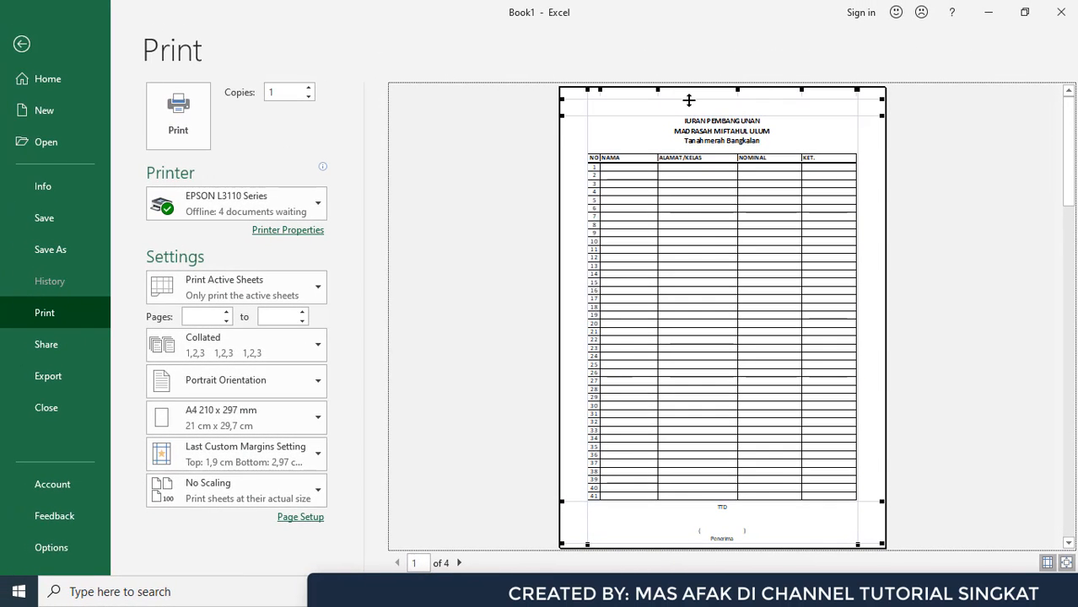
mouse_move(689, 100)
mouse_down()
mouse_move(687, 87)
mouse_move(693, 111)
mouse_move(694, 86)
mouse_move(715, 101)
mouse_move(707, 89)
mouse_up()
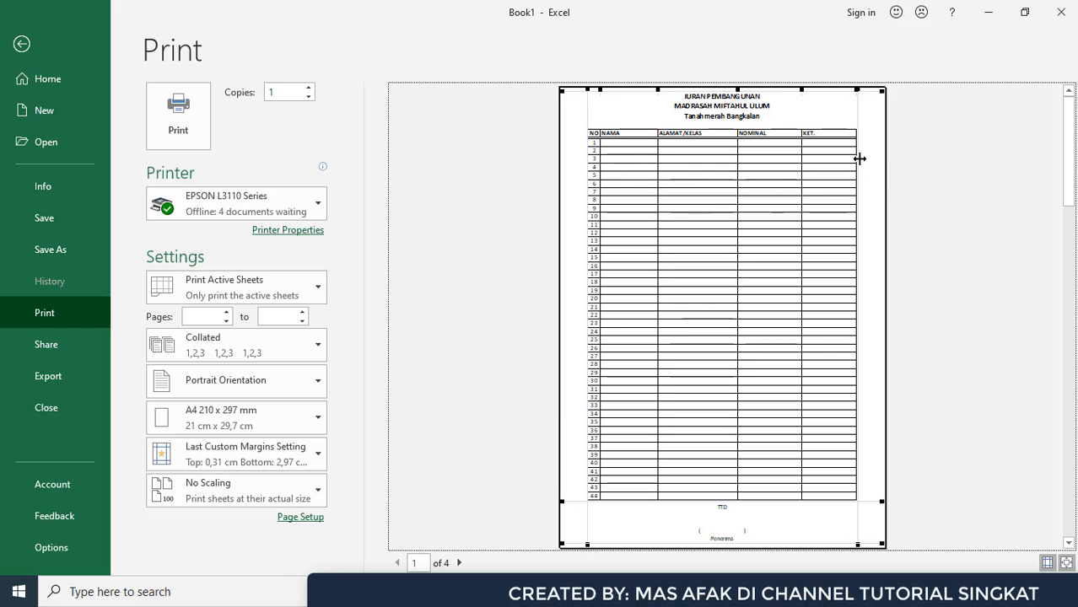
Move the left and right page margins in the print preview outward, close to the paper edges.
drag(856, 157, 880, 159)
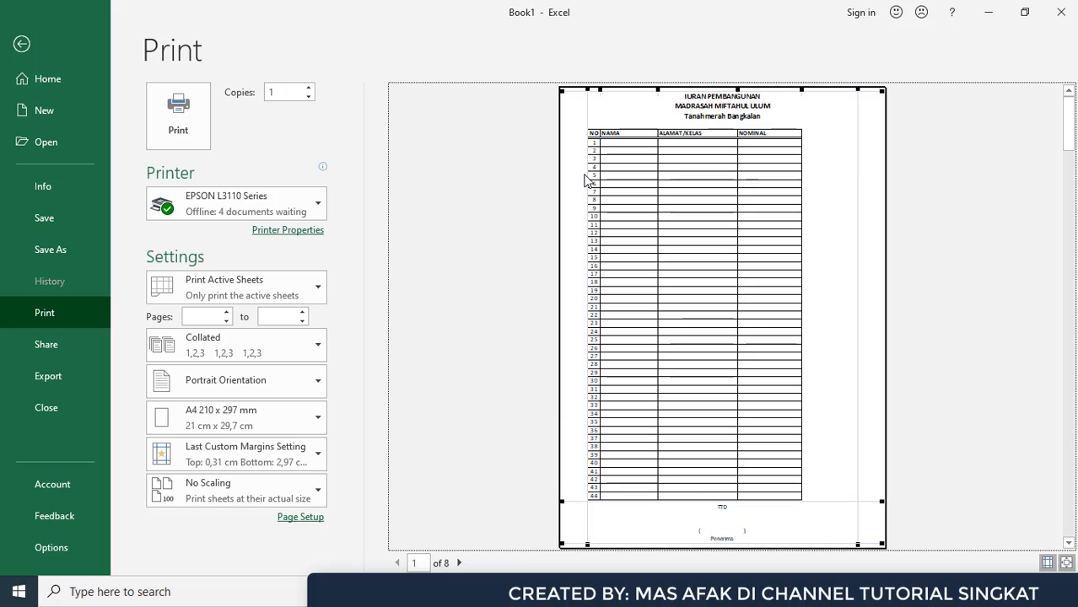
drag(587, 172, 585, 171)
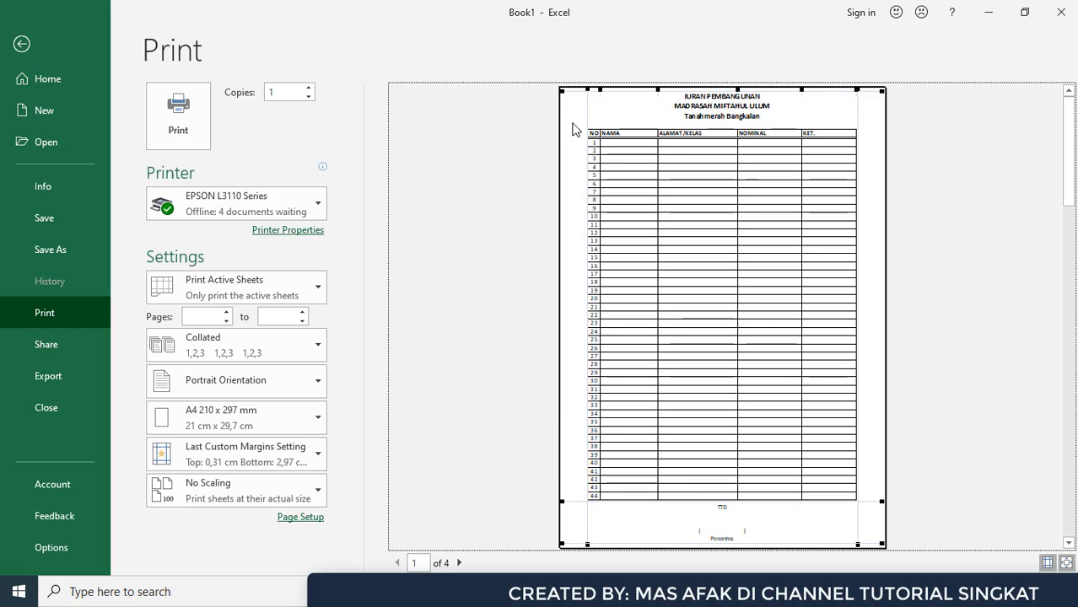
drag(586, 114, 565, 110)
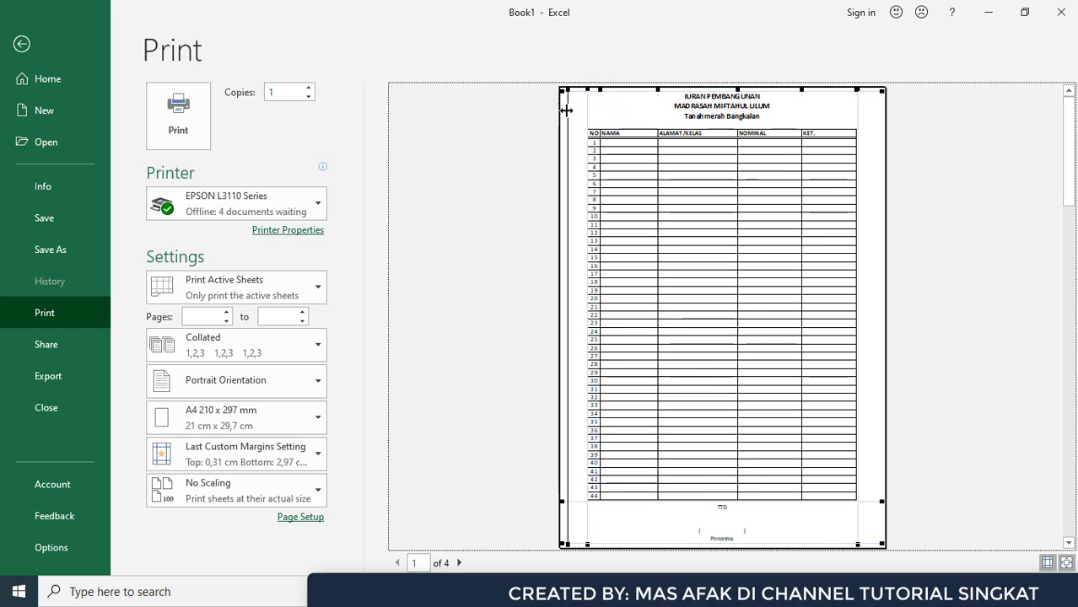
drag(858, 123, 878, 124)
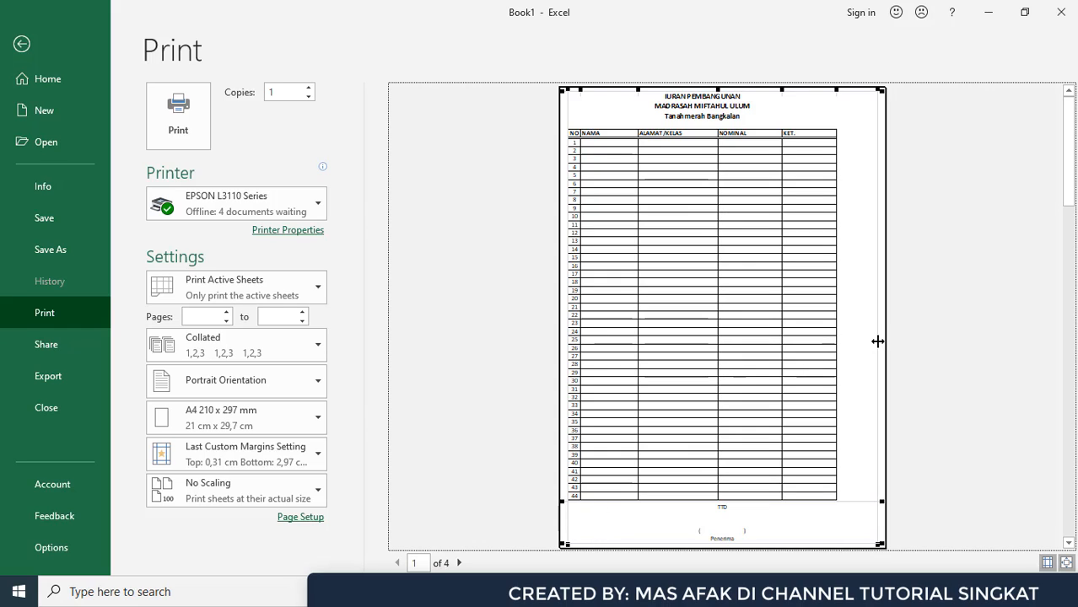
drag(878, 341, 869, 339)
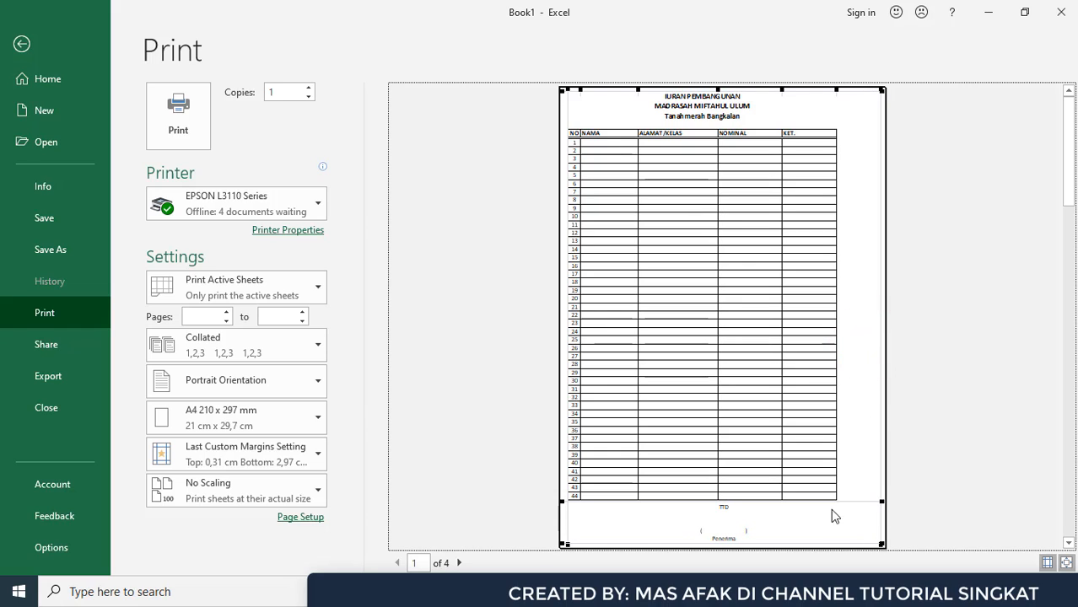
Try bottom margins of about 4,14 cm, 3,23 cm and 1,5 cm against the signature footer, nudging the right margin outward.
drag(848, 501, 847, 484)
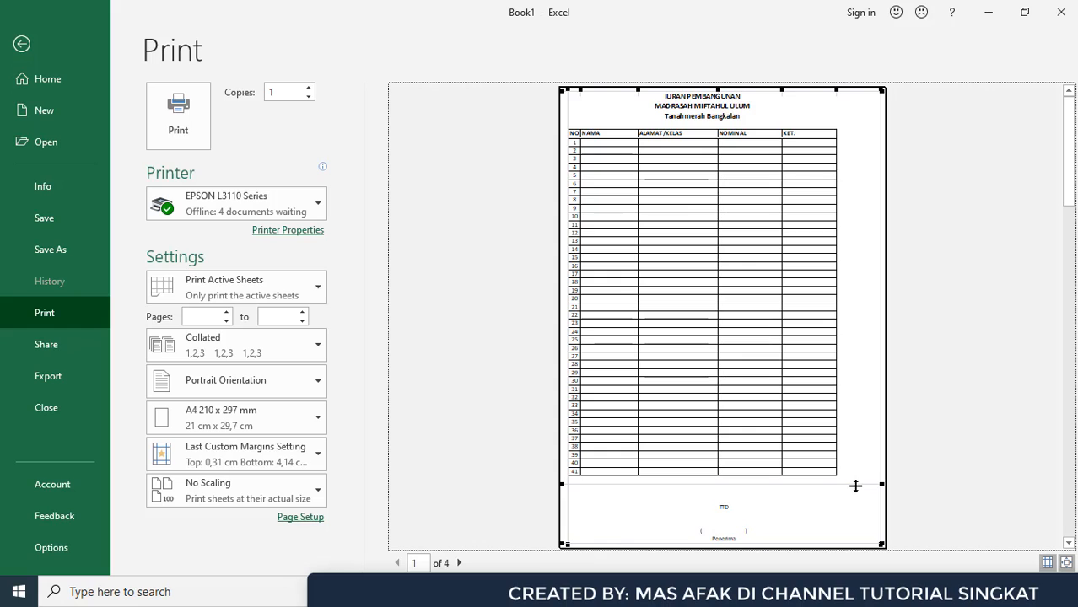
drag(855, 484, 861, 498)
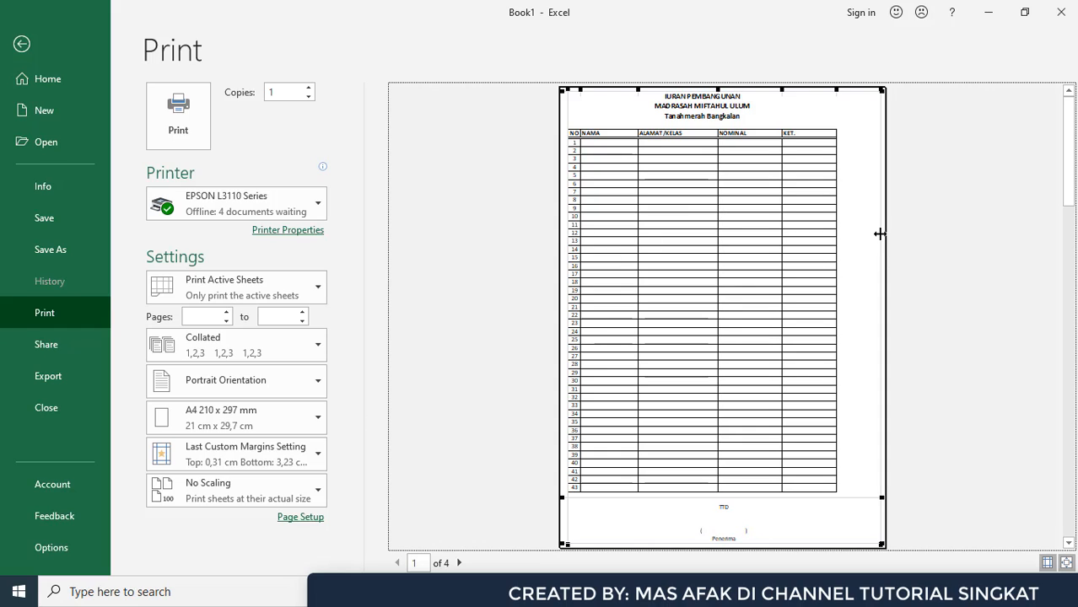
mouse_move(880, 234)
mouse_down()
mouse_move(853, 223)
mouse_move(882, 234)
mouse_up()
drag(815, 499, 821, 526)
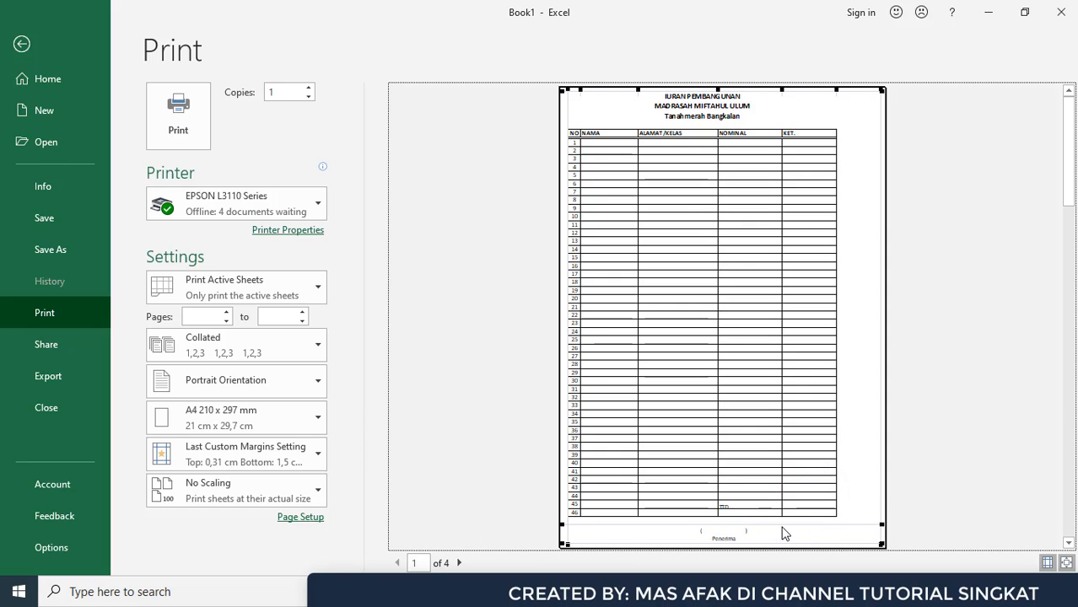
In the print preview, set the bottom margin to about 3,18 cm and return to the sheet's title rows.
drag(780, 526, 780, 499)
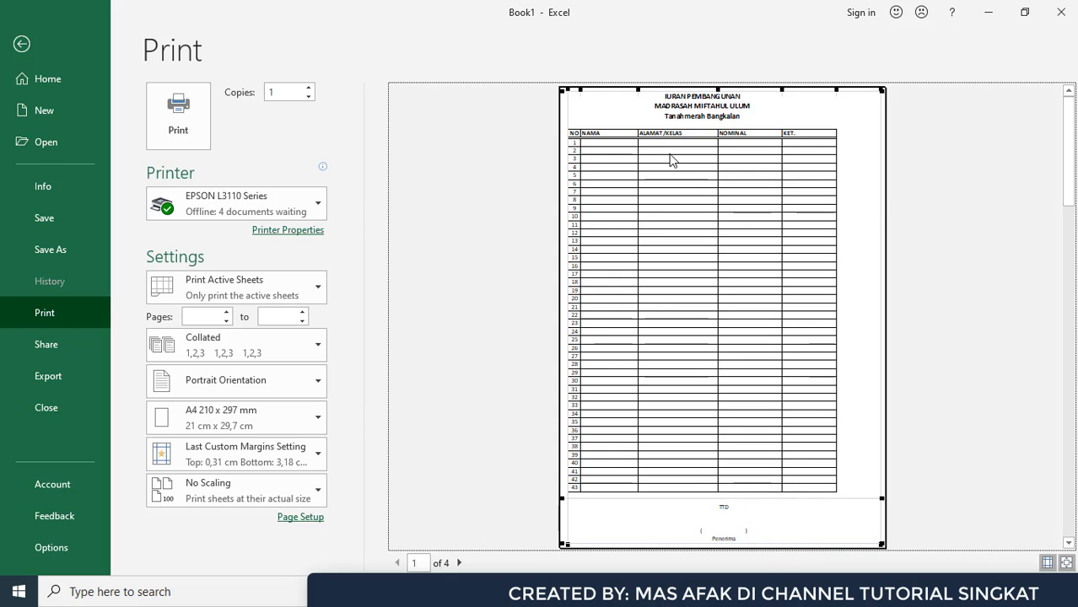
click(22, 43)
scroll(465, 296, up, 8)
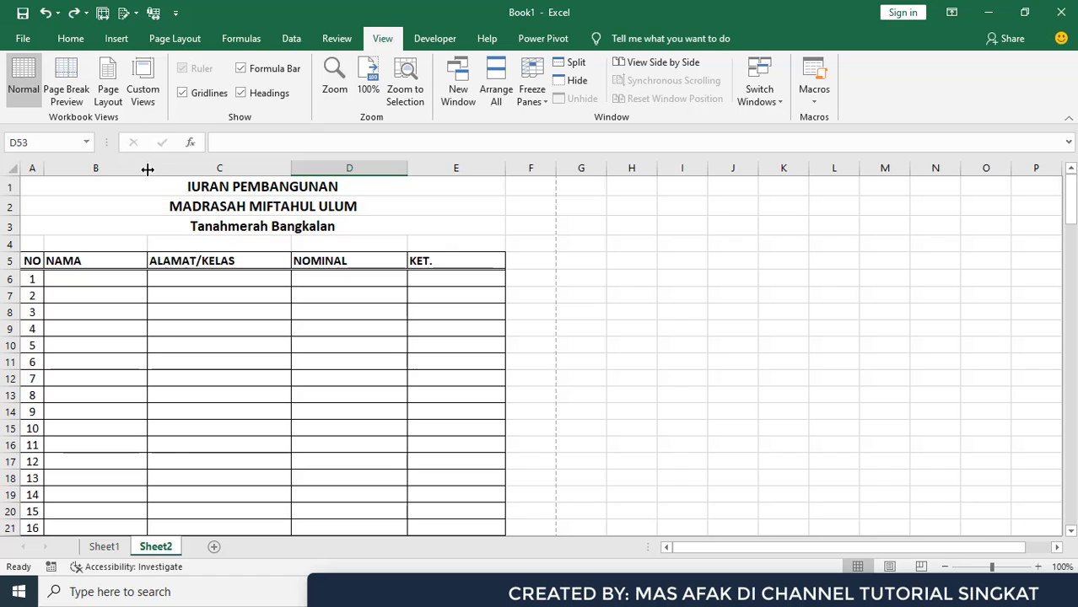
Widen columns B, C and E of the table until its outer edge meets the page break after column E.
drag(147, 169, 163, 175)
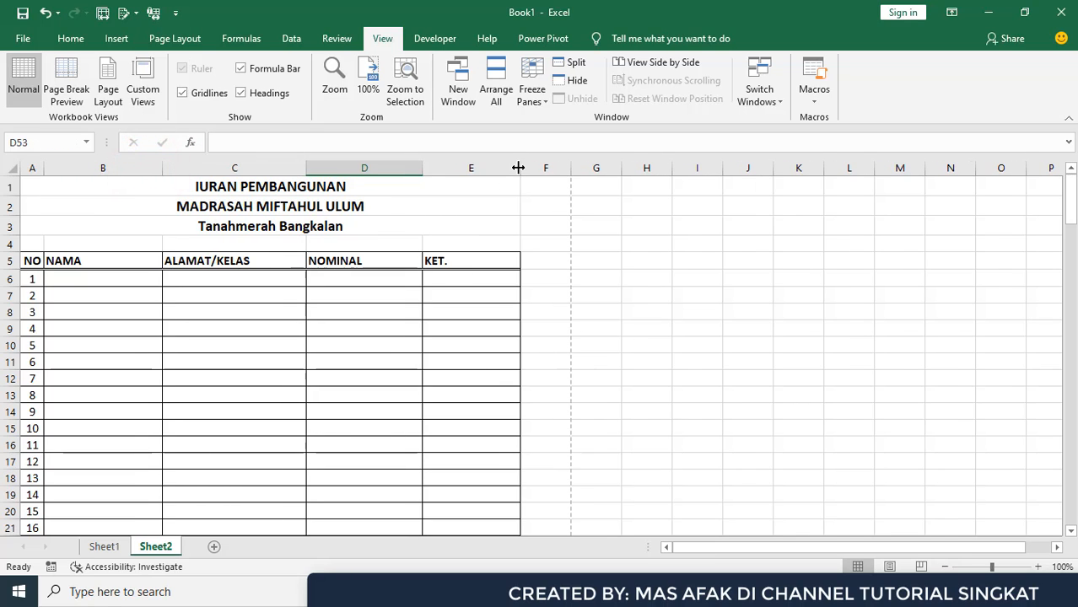
drag(518, 168, 540, 168)
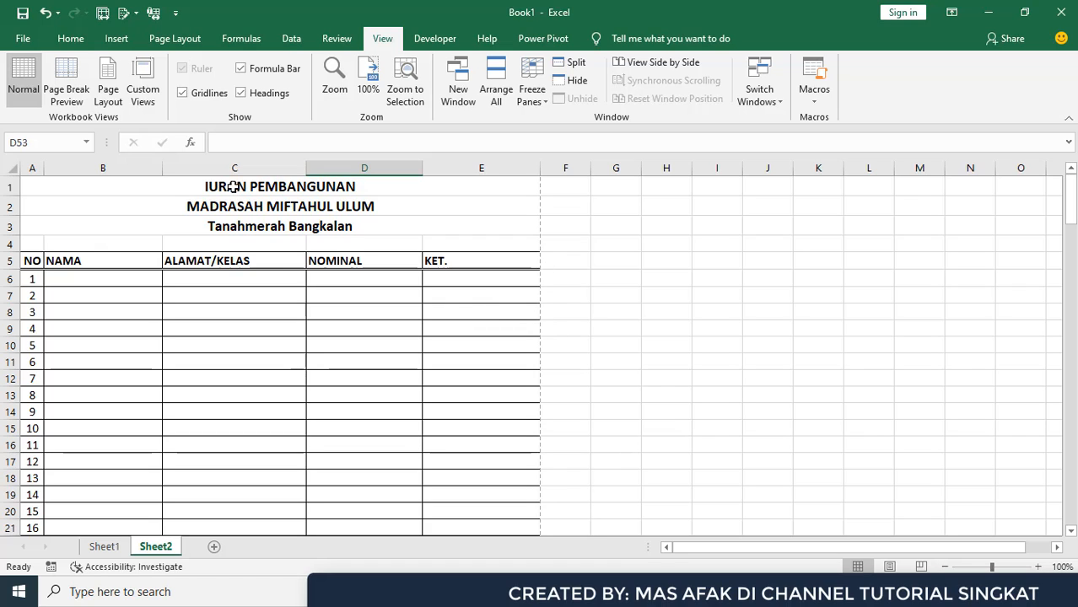
drag(306, 168, 336, 168)
drag(163, 169, 178, 169)
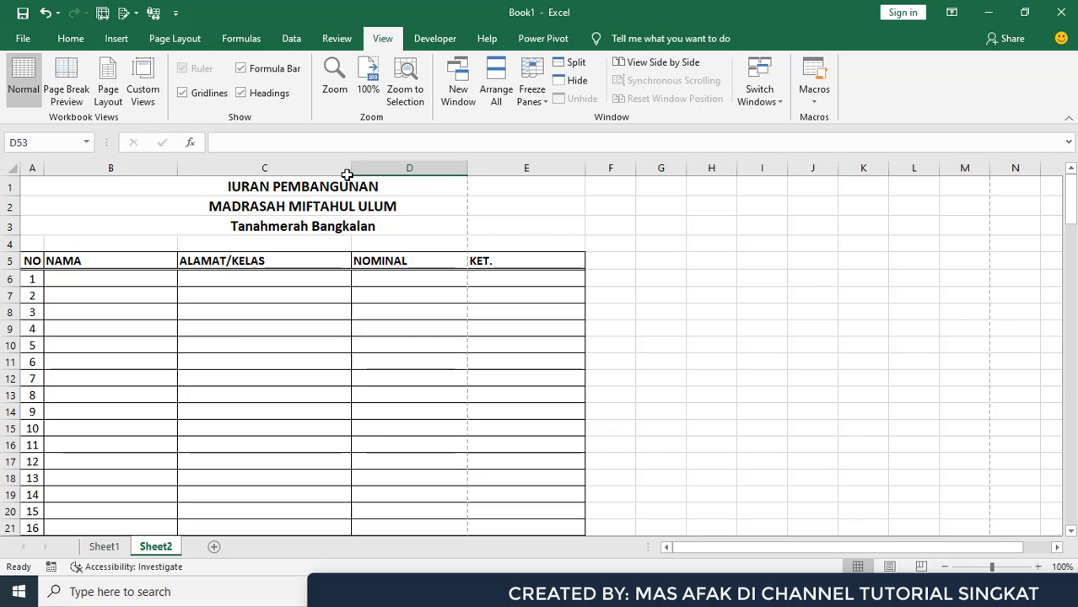
drag(349, 172, 345, 169)
click(631, 312)
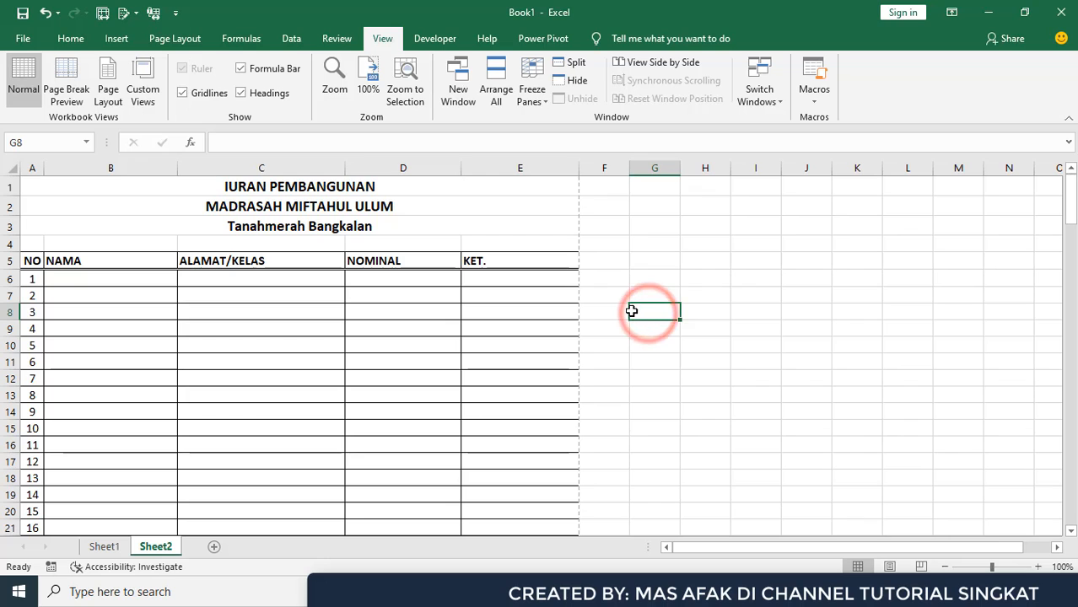
Look through pages 1 to 4 in the print preview to check the table width and repeated header and footer.
key(ctrl+p)
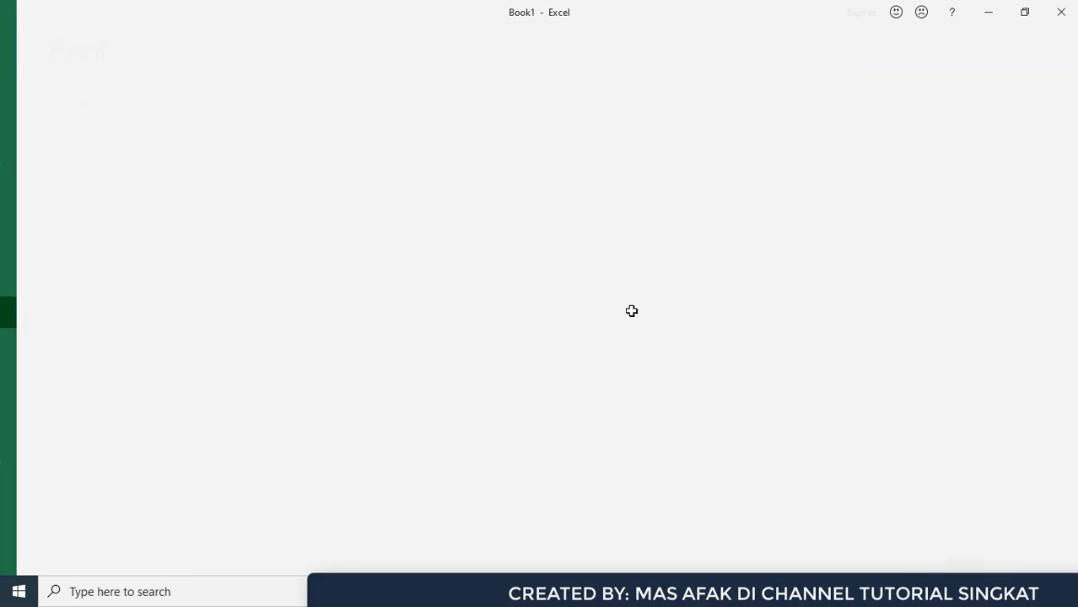
click(459, 563)
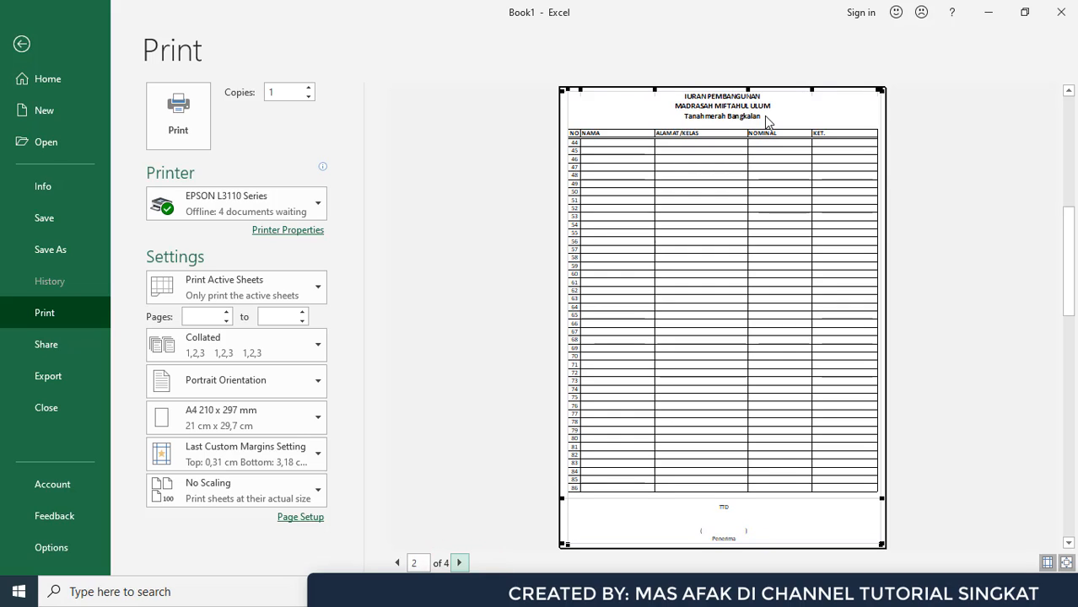
click(459, 563)
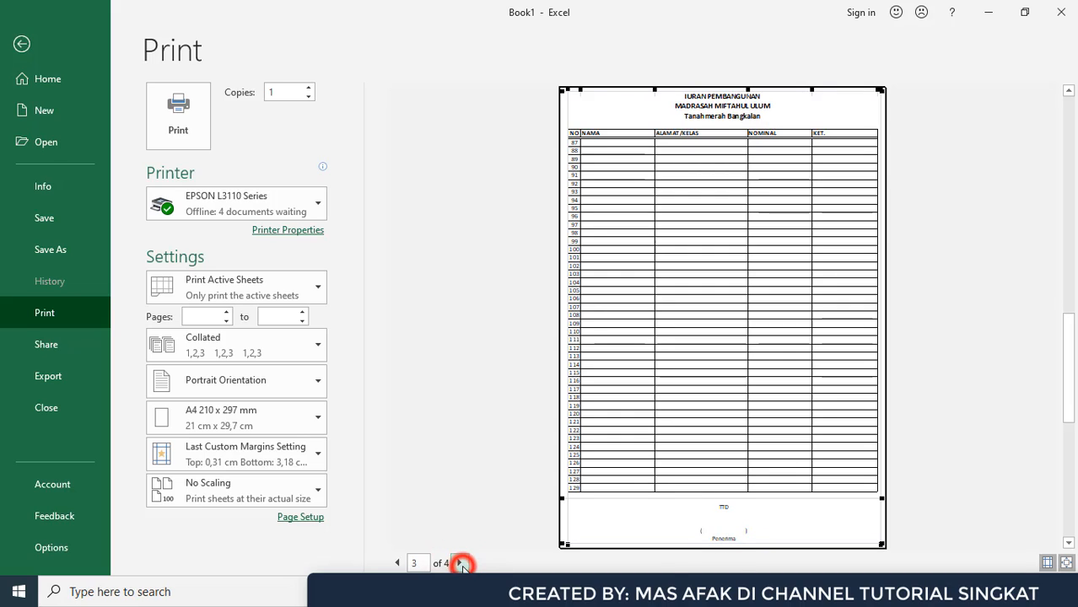
click(459, 563)
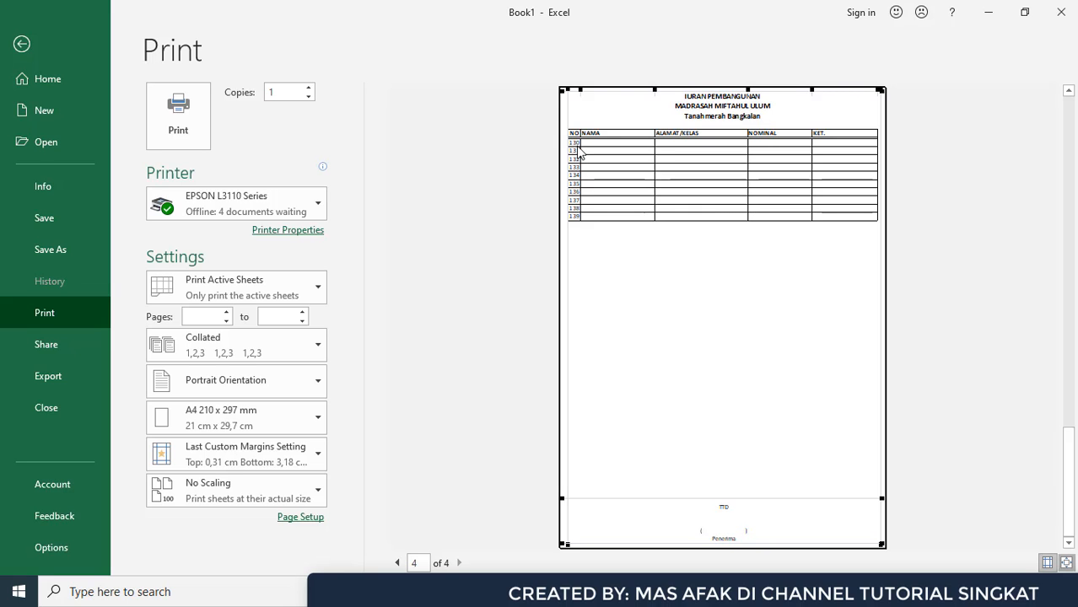
click(21, 44)
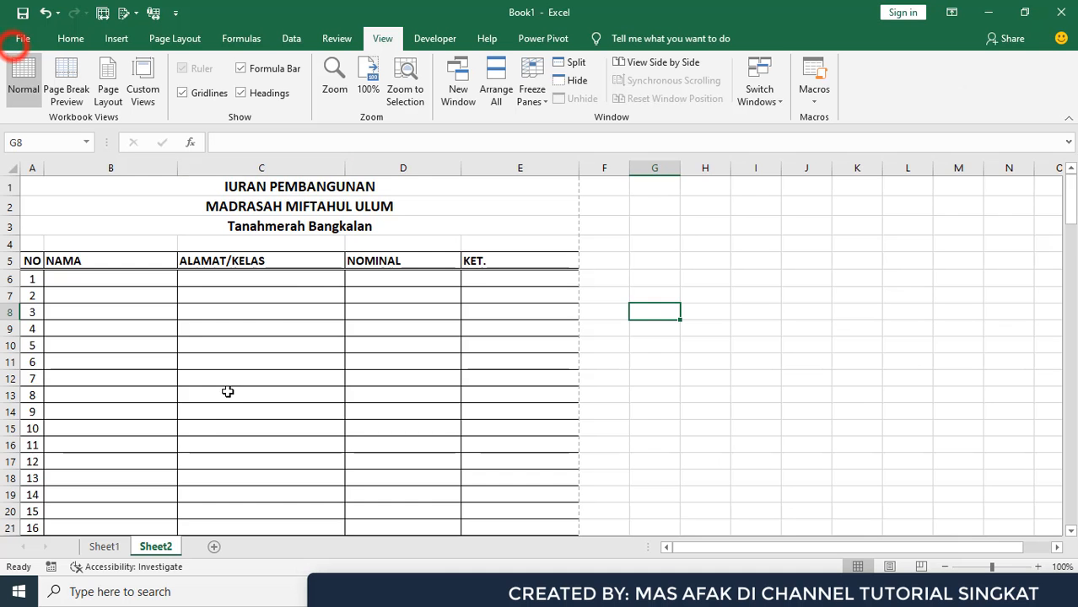
Try deleting sheet rows 135 to 144, which hold table numbers 130 to 139 on the last page, and undo the deletion.
scroll(211, 426, down, 12)
scroll(214, 431, down, 20)
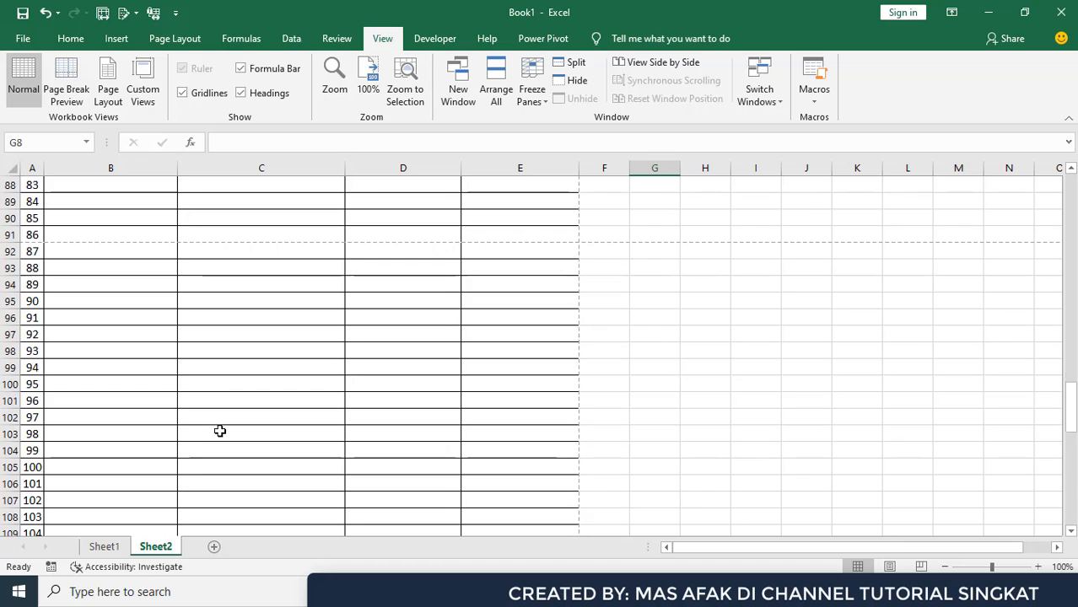
scroll(114, 422, down, 1)
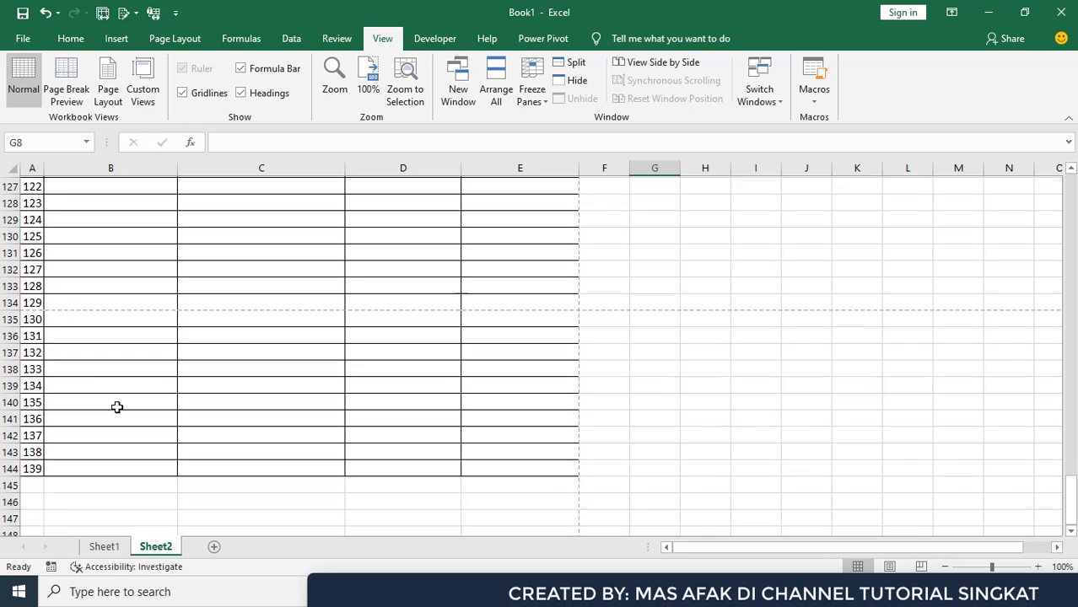
click(9, 318)
drag(9, 318, 9, 469)
right_click(321, 411)
click(378, 298)
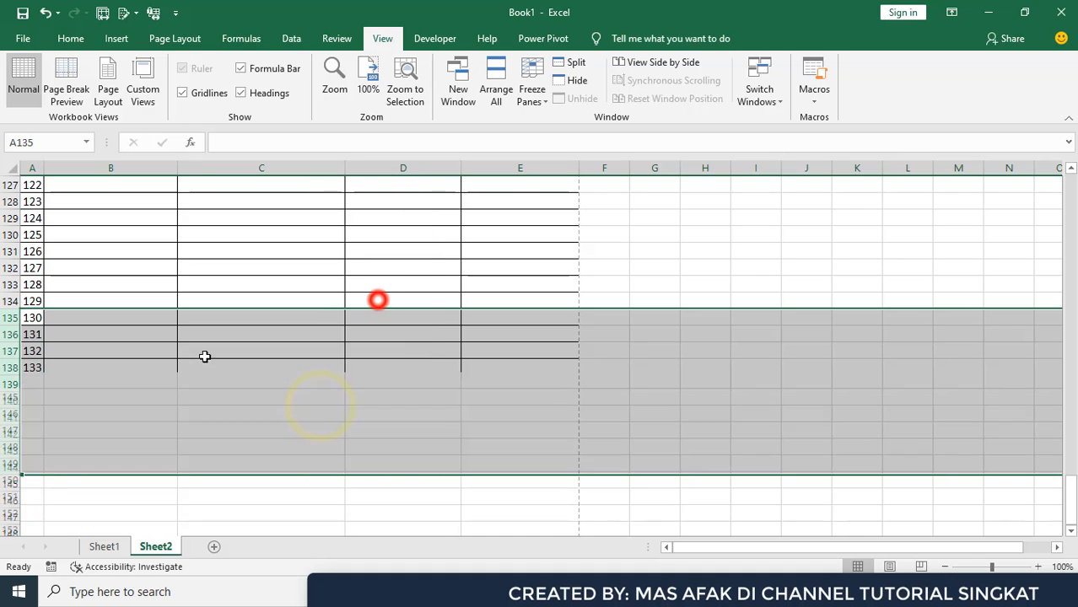
click(189, 354)
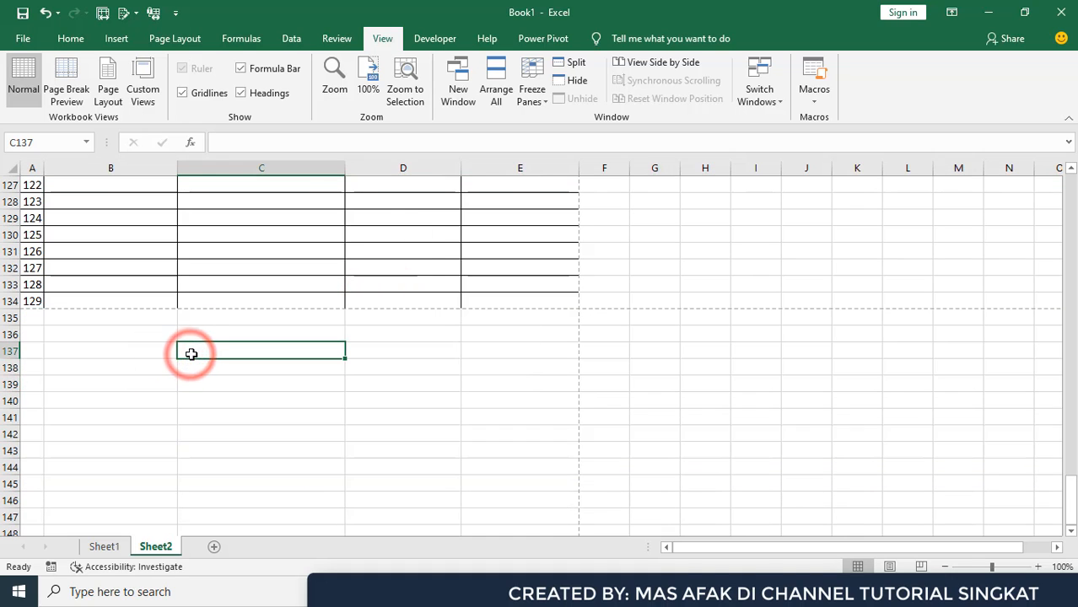
key(ctrl+z)
Extend the numbered, bordered table rows down to number 172 in row 177, ending at the page break.
scroll(200, 357, down, 3)
drag(36, 284, 574, 458)
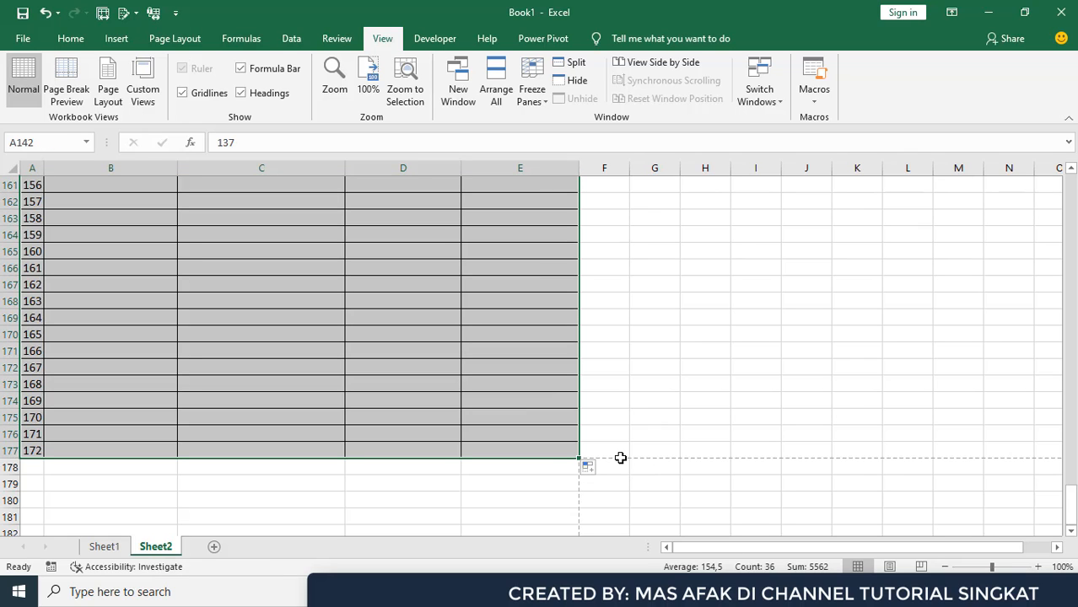
click(674, 443)
Page through the print preview to page 4 to check that the extended table fills it, and return to the sheet.
key(ctrl+p)
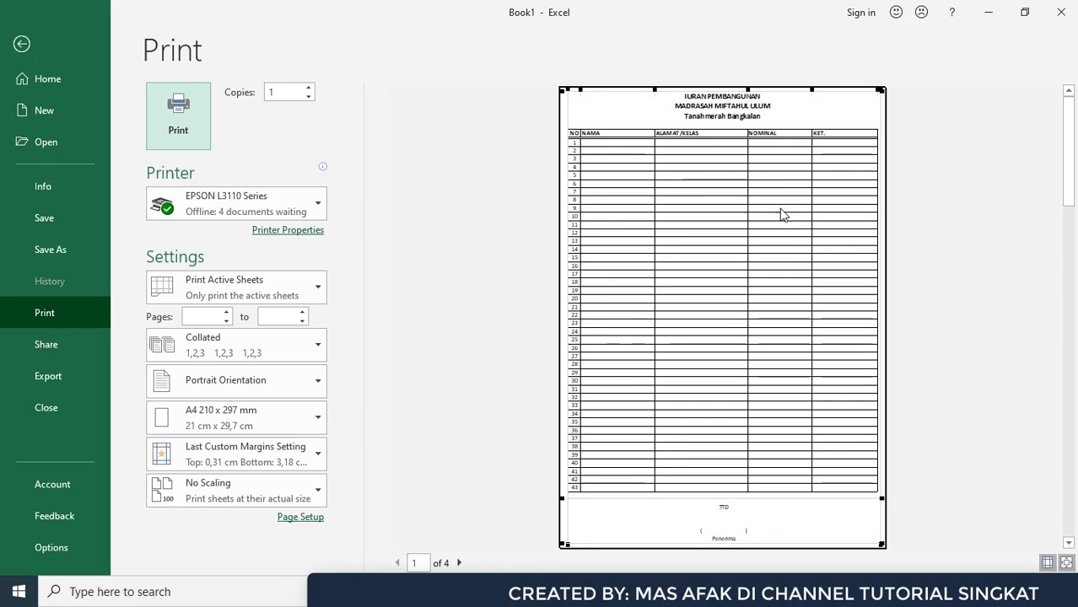
click(459, 563)
click(460, 563)
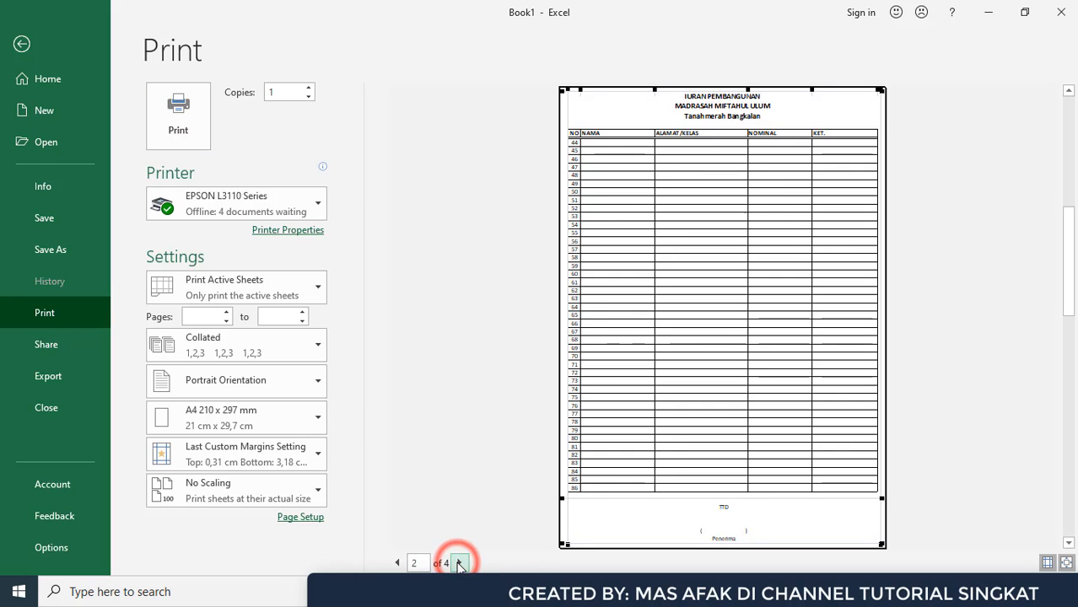
click(460, 563)
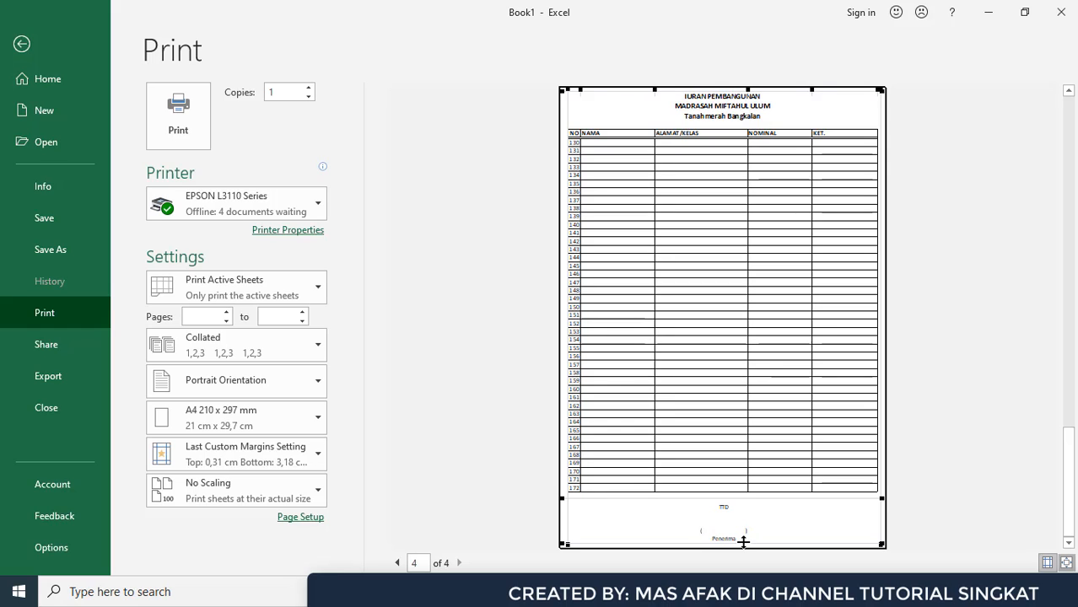
click(20, 41)
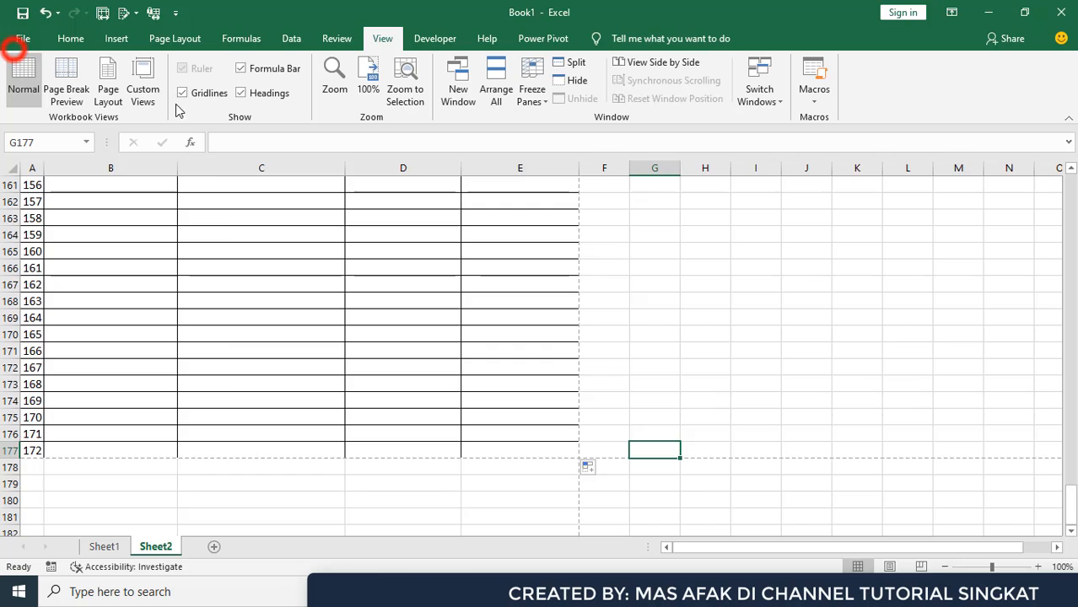
Select the title and column header rows, A1:E5, at the beginning of the sheet.
scroll(224, 396, up, 10)
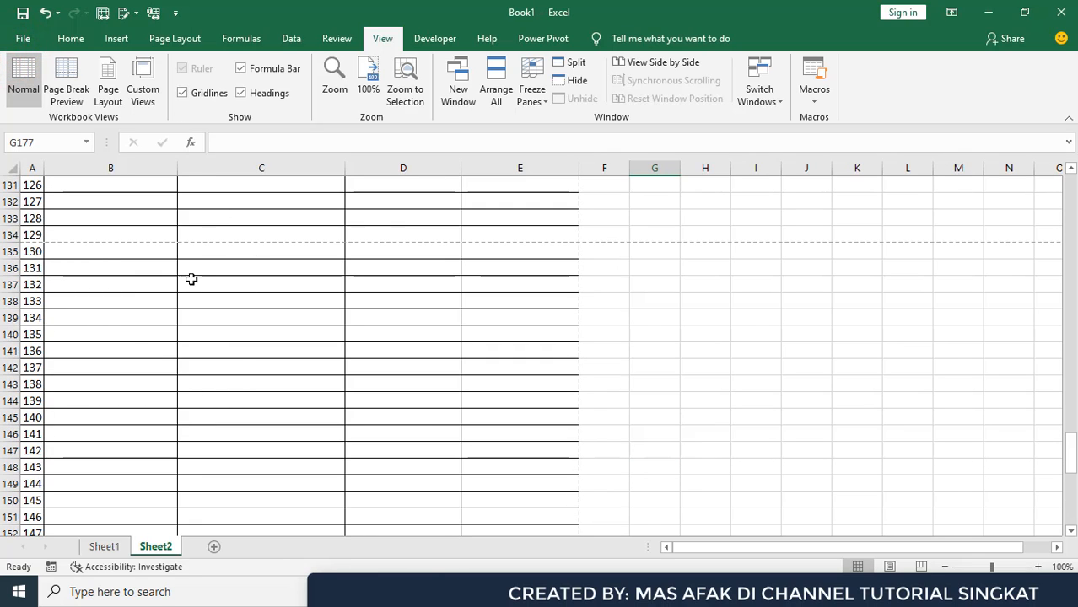
scroll(441, 425, up, 20)
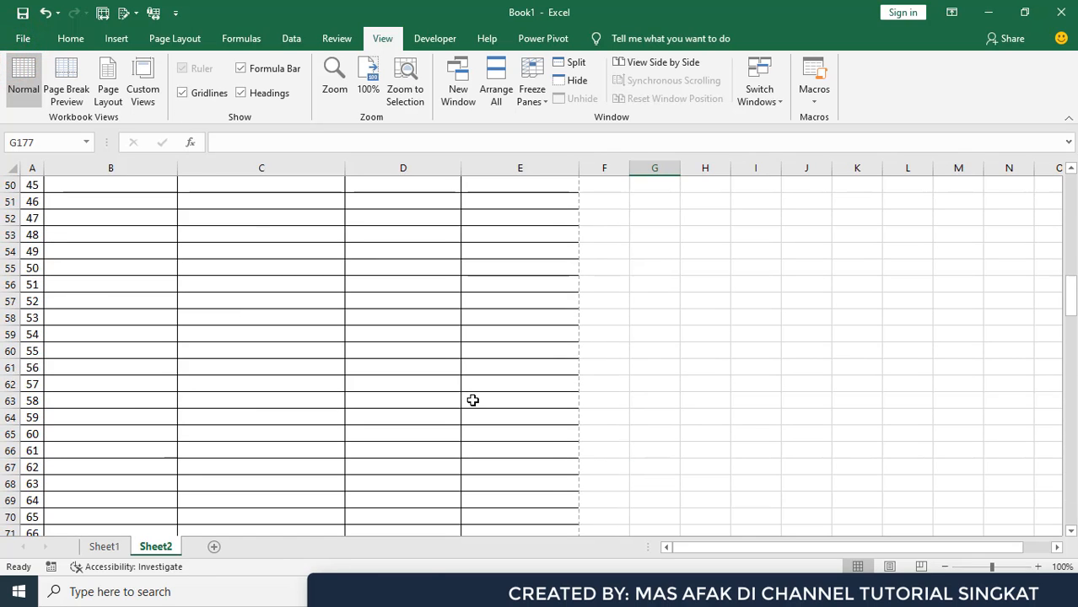
scroll(472, 400, up, 8)
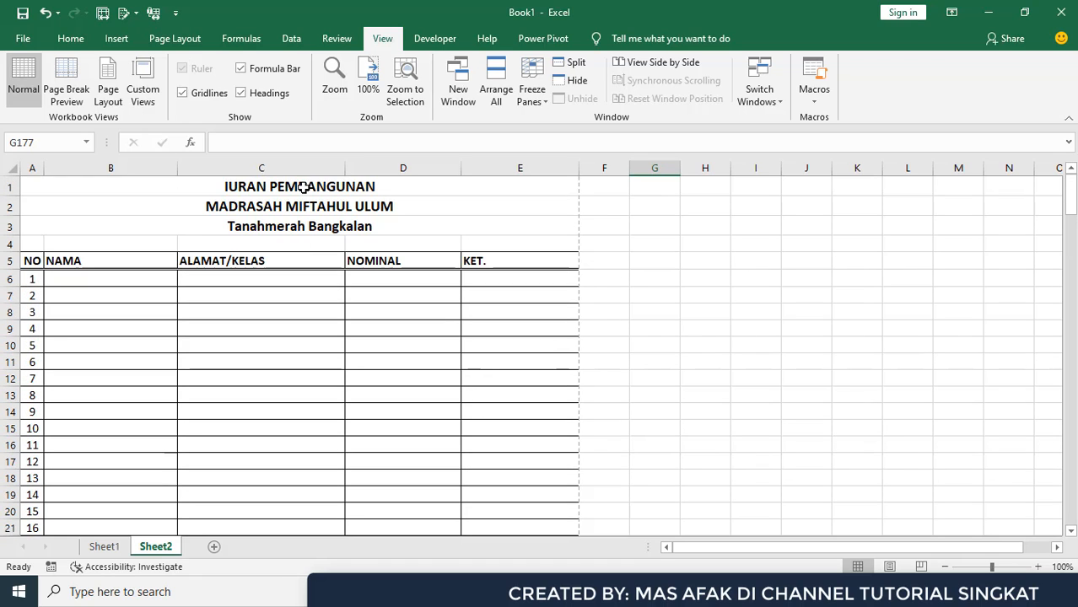
drag(303, 187, 319, 262)
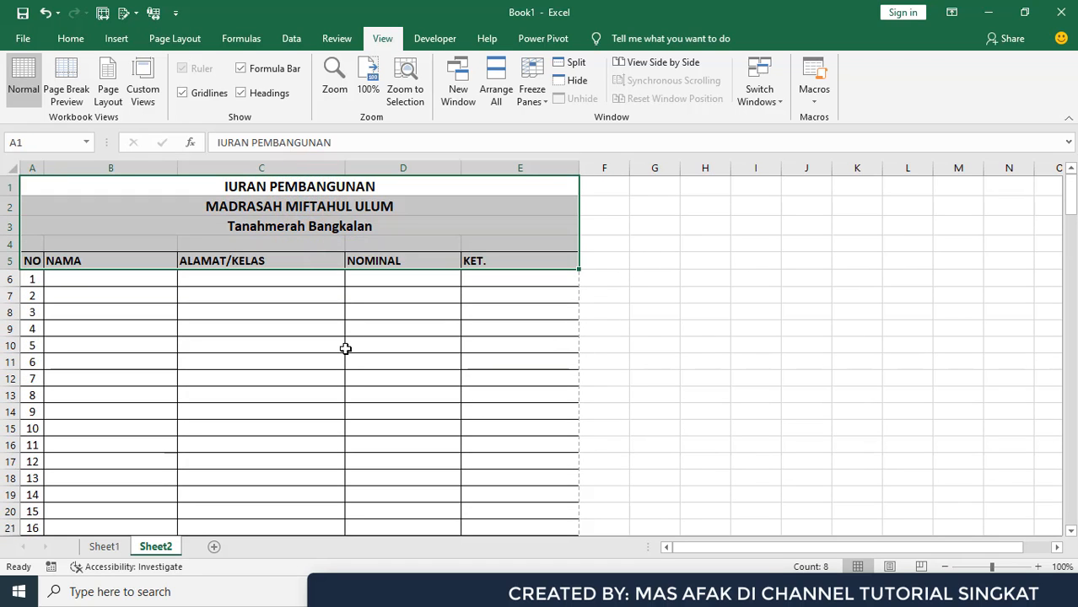